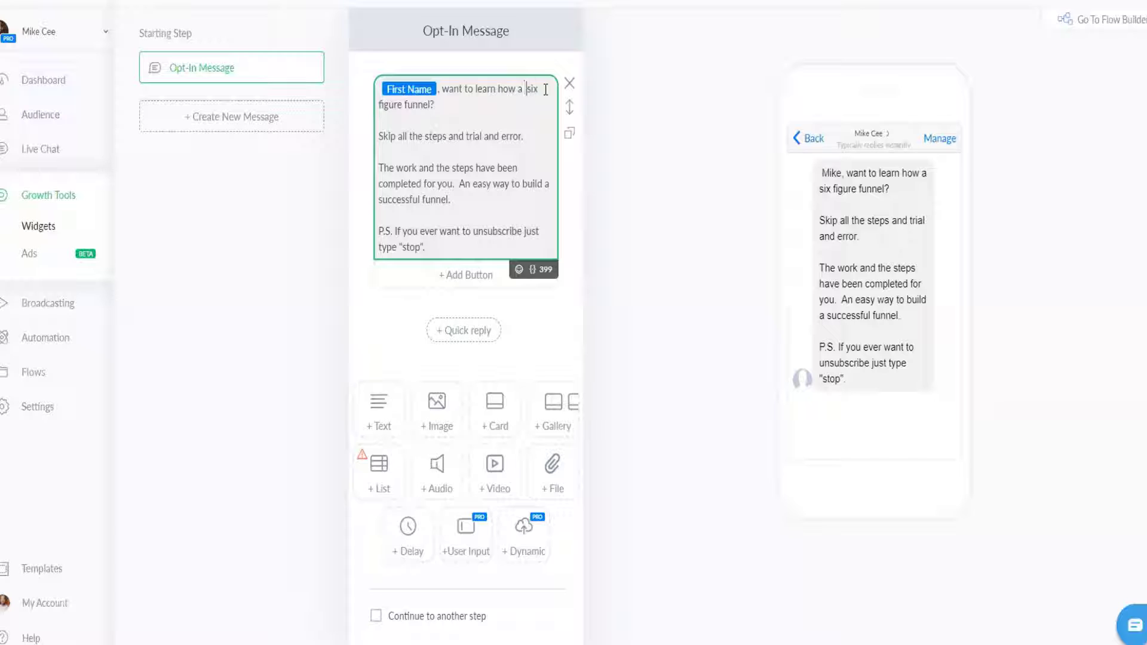
- Extend the opt-in message's opening question so it reads "want to learn how a six figure funnel is built?"
click(453, 107)
key(Left)
key(BackSpace)
text(is bul)
key(Left)
text(ilt)
key(Left)
key(Left)
key(Left)
key(Left)
key(Left)
key(Left)
key(Left)
key(Left)
key(Left)
text(l)
key(End)
- Replace "trial and error" in the message's second sentence with "experimentation."
click(465, 136)
click(521, 137)
key(BackSpace)
key(BackSpace)
key(BackSpace)
key(BackSpace)
key(BackSpace)
key(BackSpace)
key(BackSpace)
key(BackSpace)
key(BackSpace)
key(BackSpace)
key(BackSpace)
key(BackSpace)
key(BackSpace)
key(BackSpace)
key(BackSpace)
key(BackSpace)
text(experimenta)
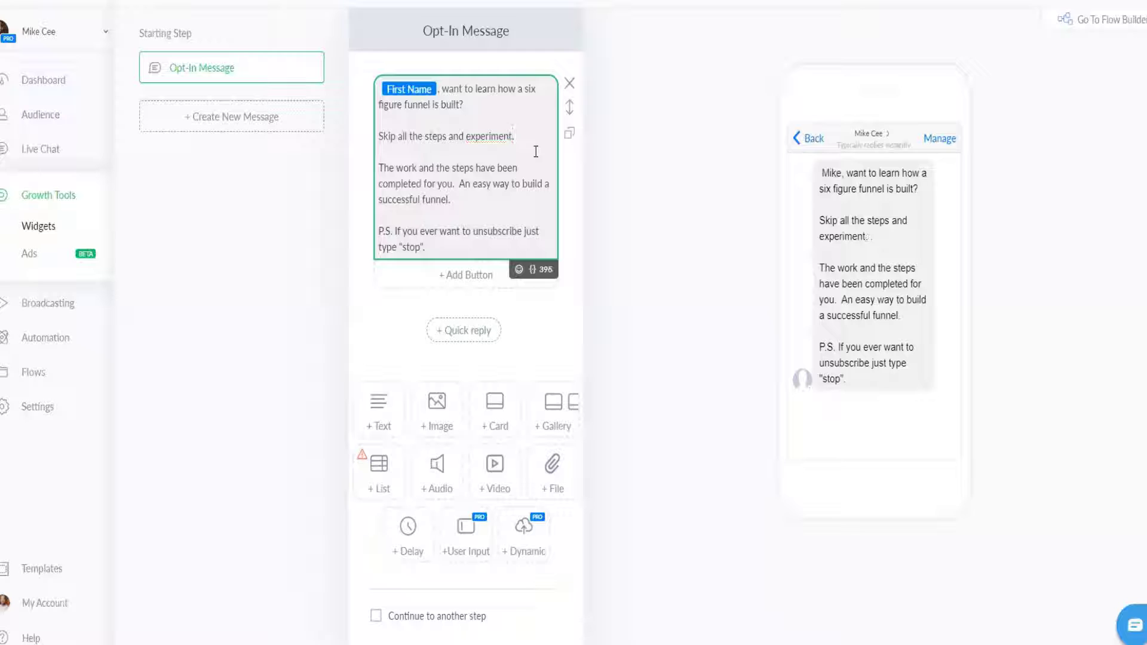
text(tion.)
- Add a button below the message and copy the Backhand Index Pointing Right emoji from Emojipedia
click(481, 198)
click(464, 275)
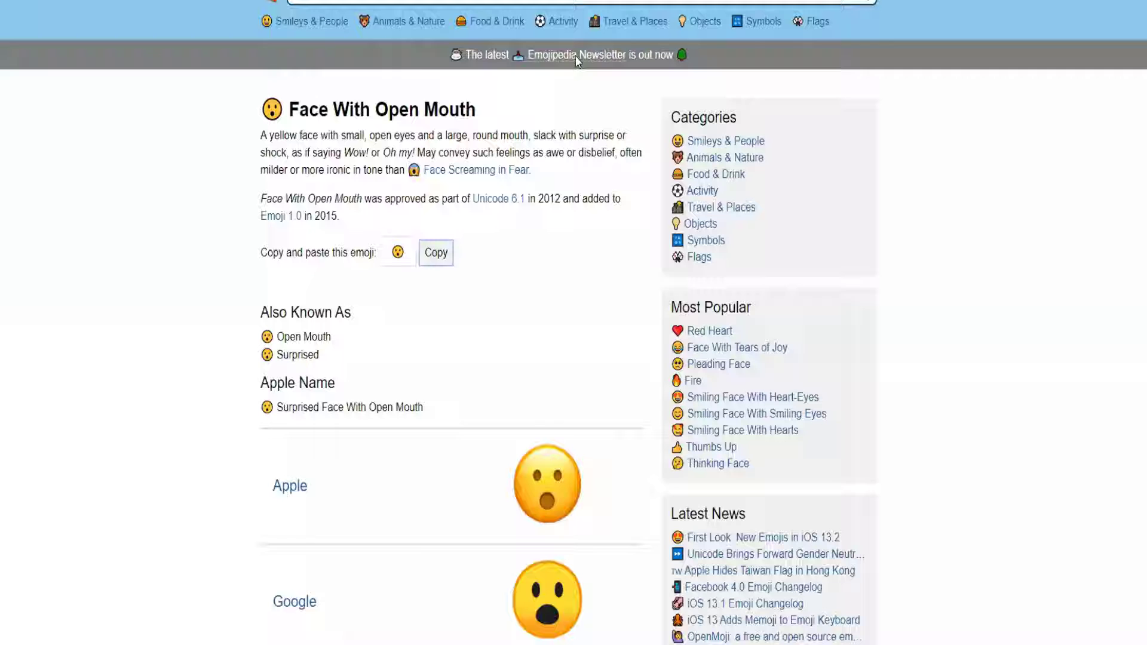
click(358, 28)
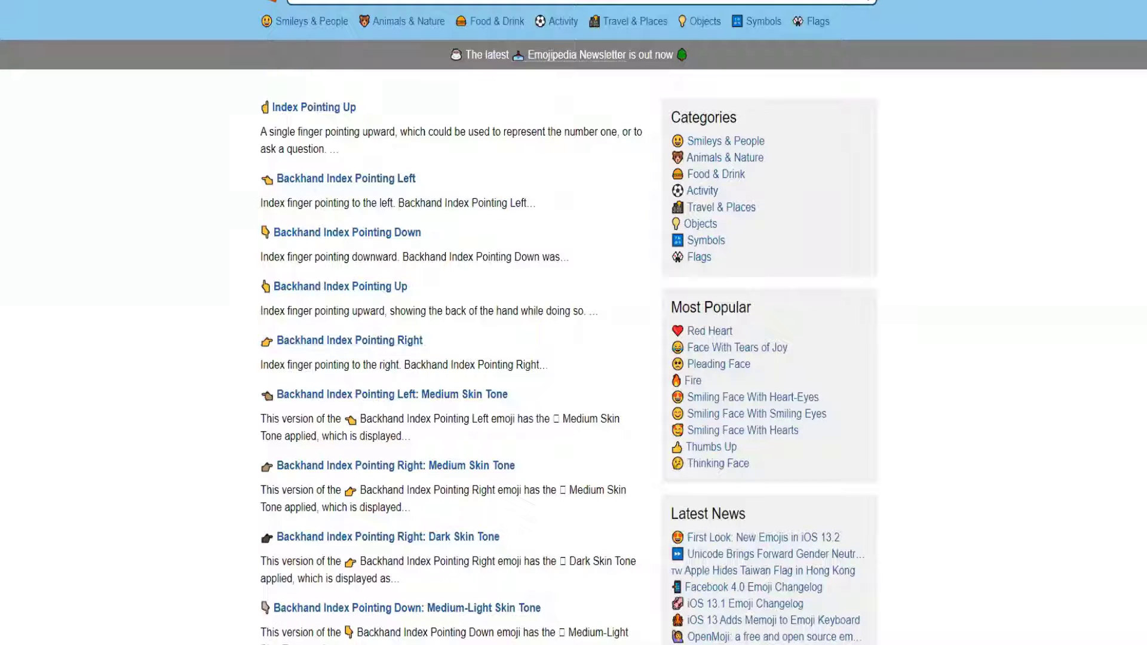
click(314, 344)
click(450, 229)
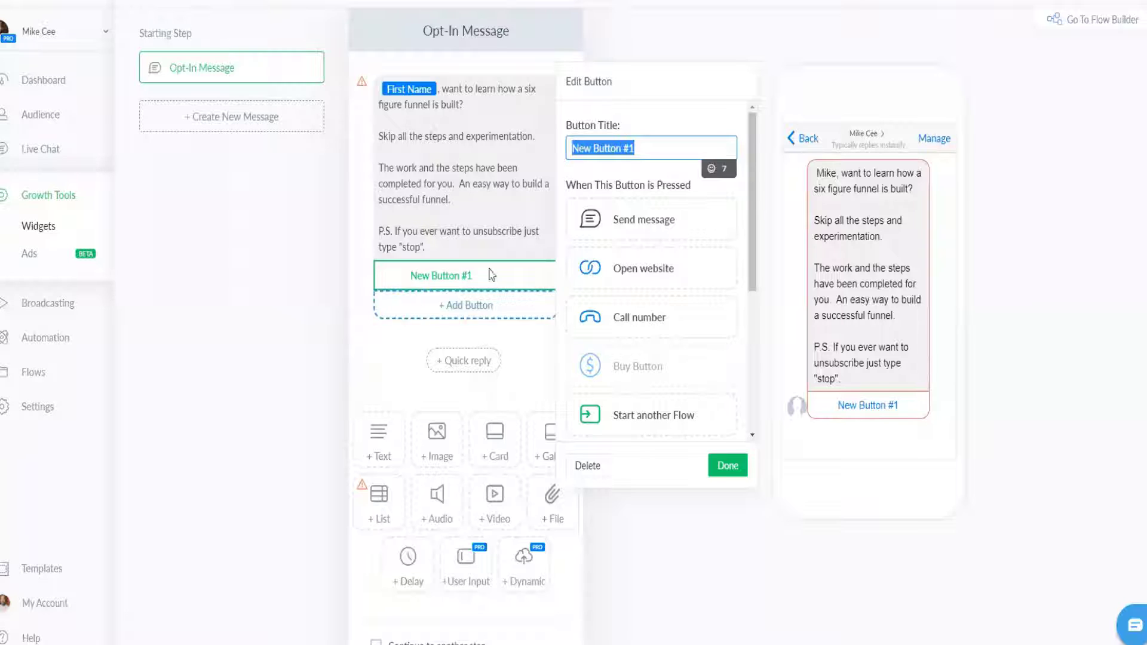
- Title the new button "CLICK HERE" and insert the copied right-pointing hand emoji before the text
text(CLICK HERE)
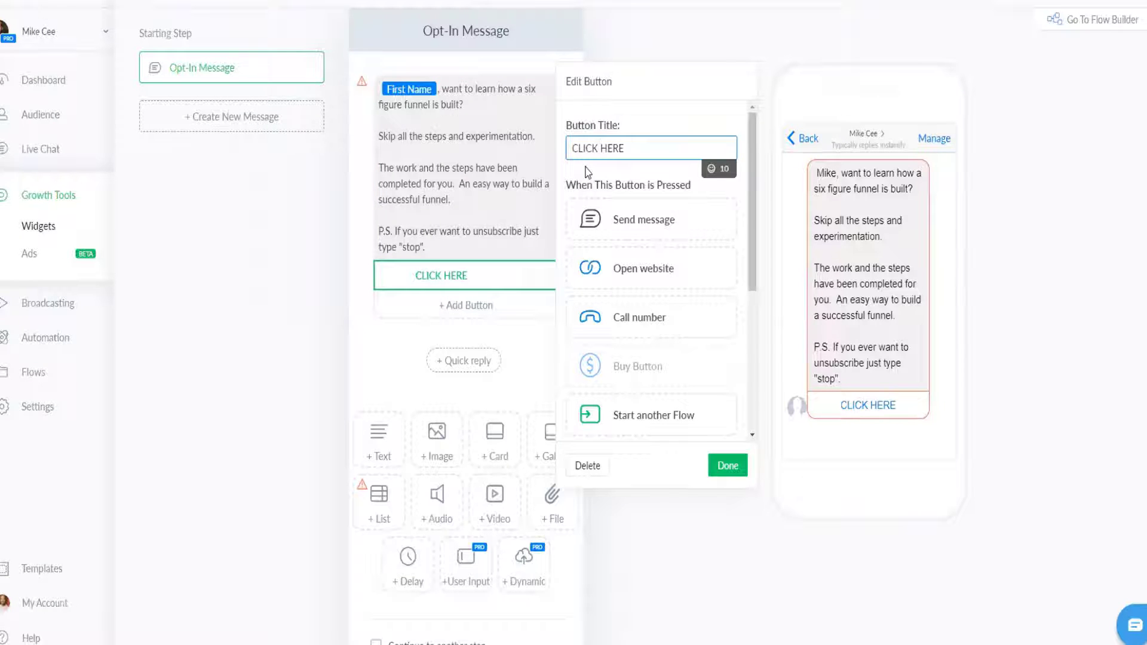
click(571, 148)
key(ctrl+v)
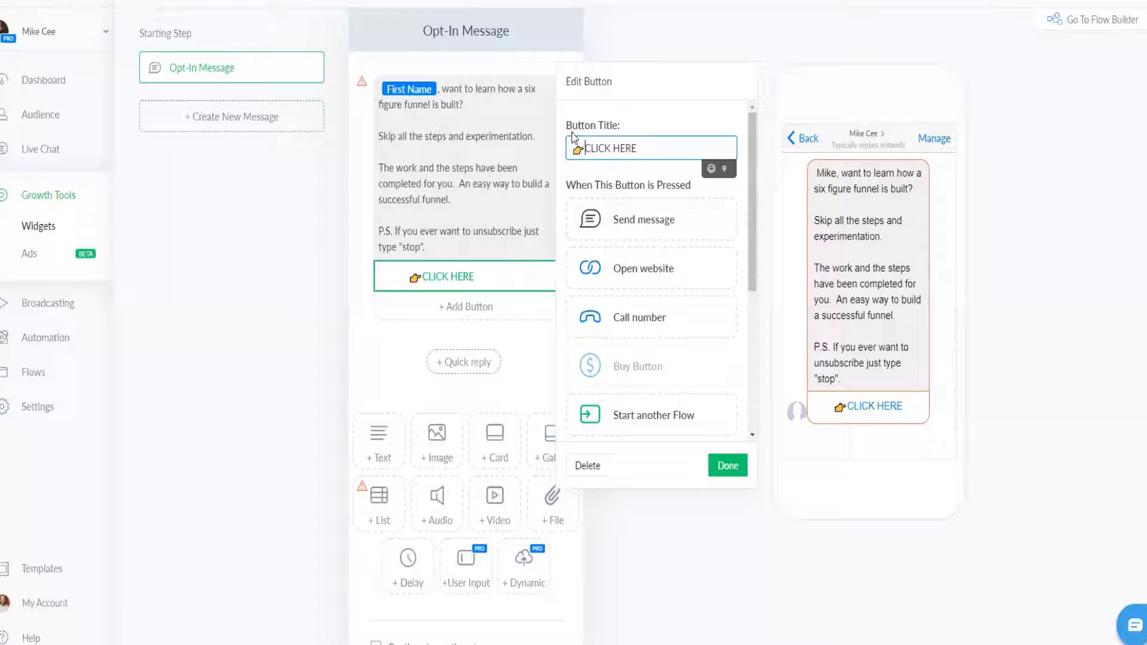
- Add the paragraph "Hurry and Be one of the first to get these secrets." after the "successful funnel" paragraph
click(477, 206)
key(Return)
key(Return)
text(Hurr)
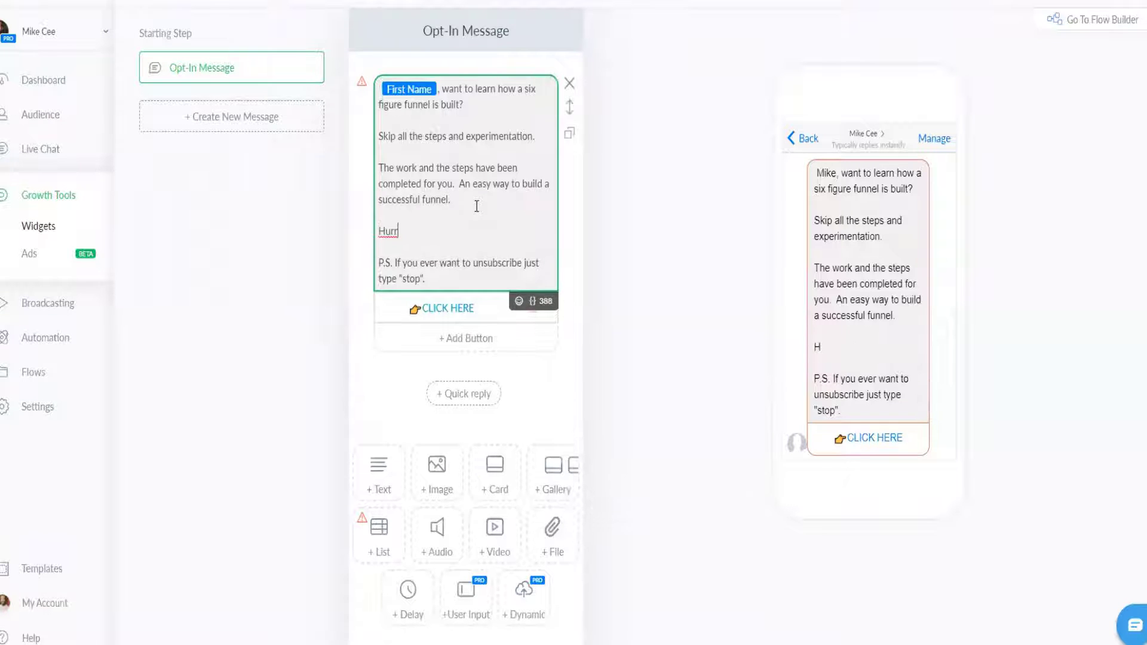
text(y and Be one o)
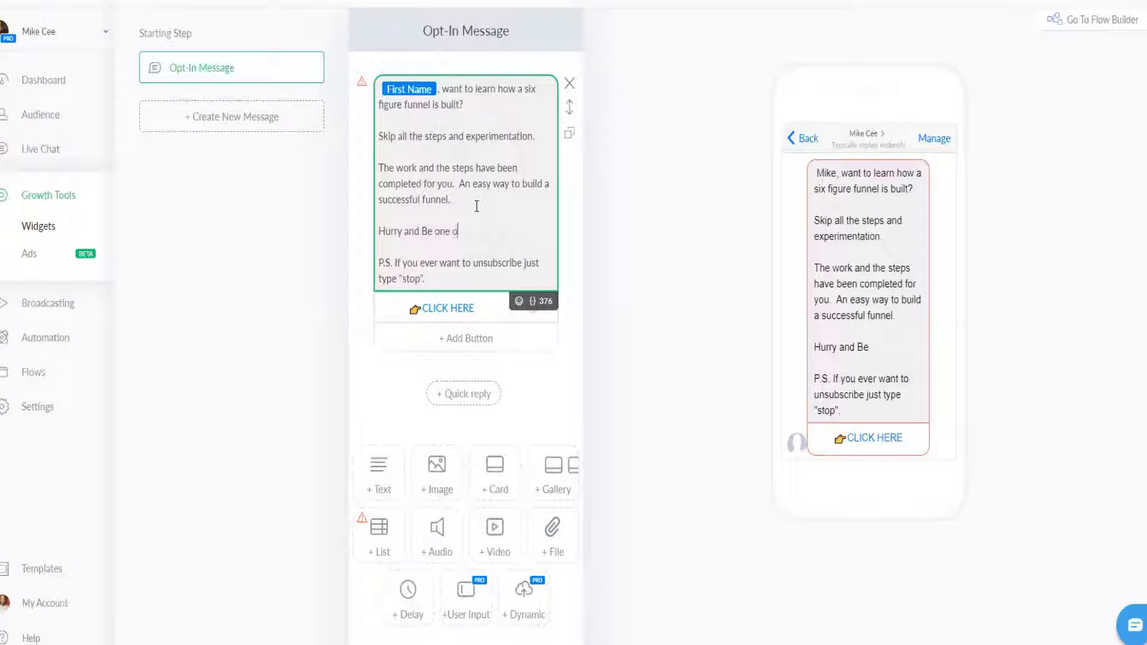
text(f the first to get these  P.S. If you ever want)
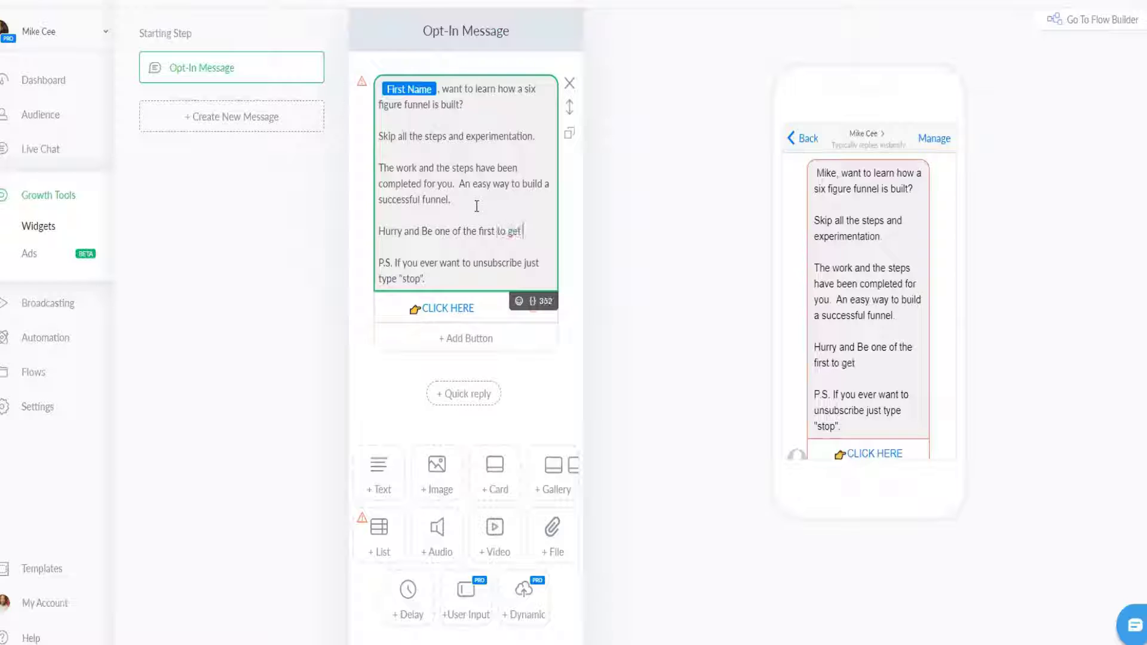
key(BackSpace)
text(e secrets.)
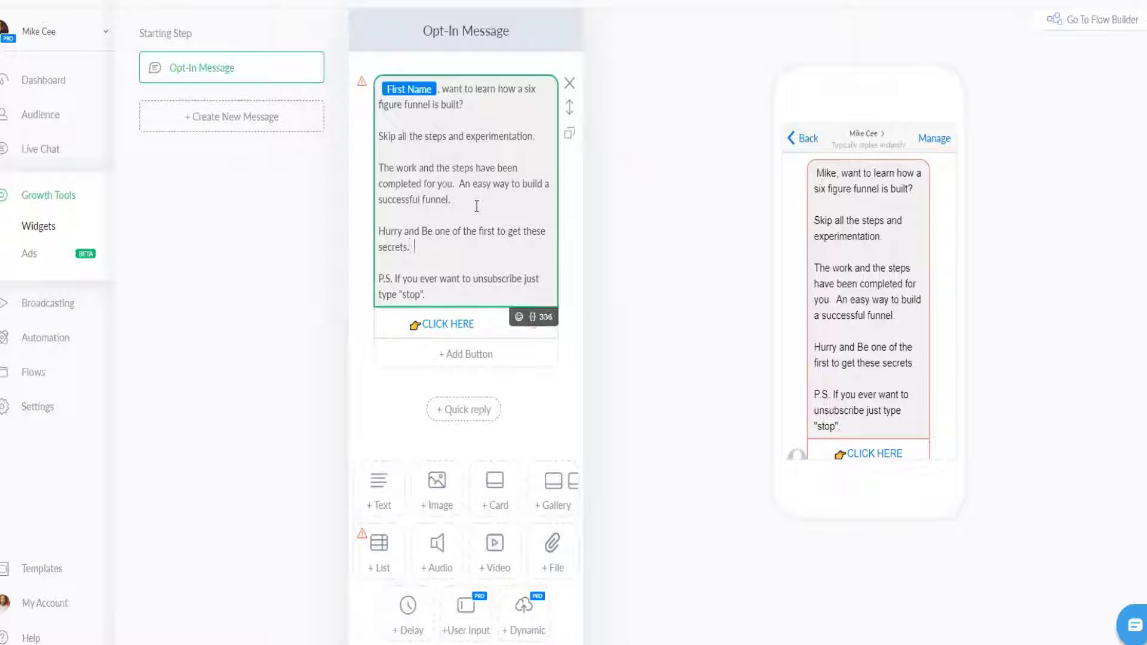
key(Return)
key(Return)
text(The word migh)
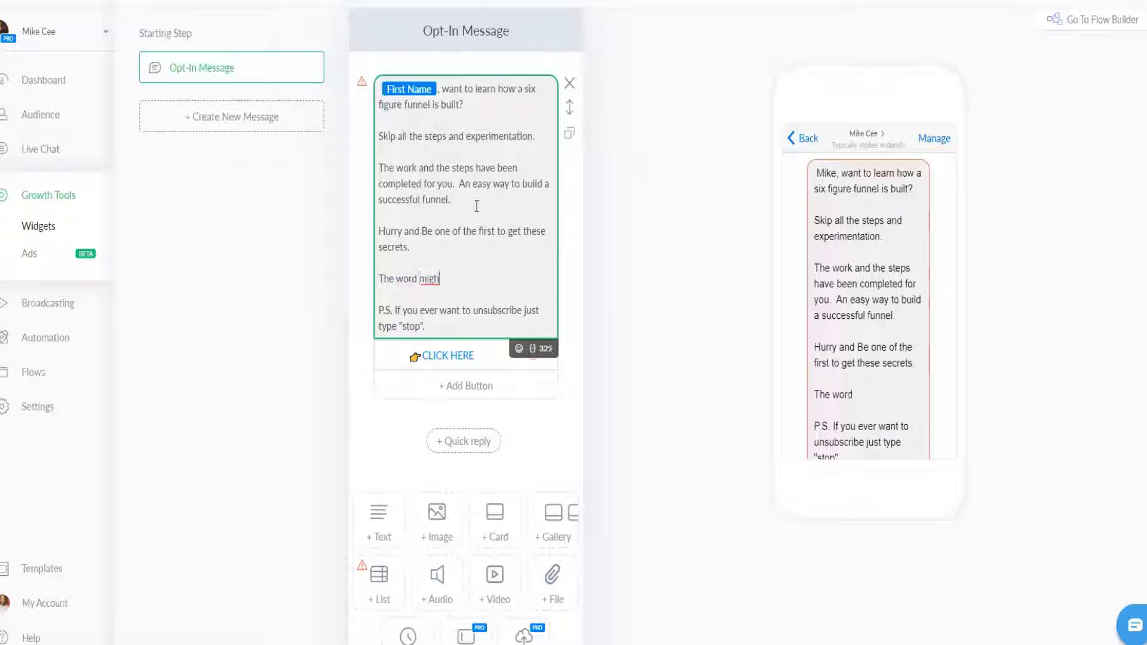
text(t get out soon)
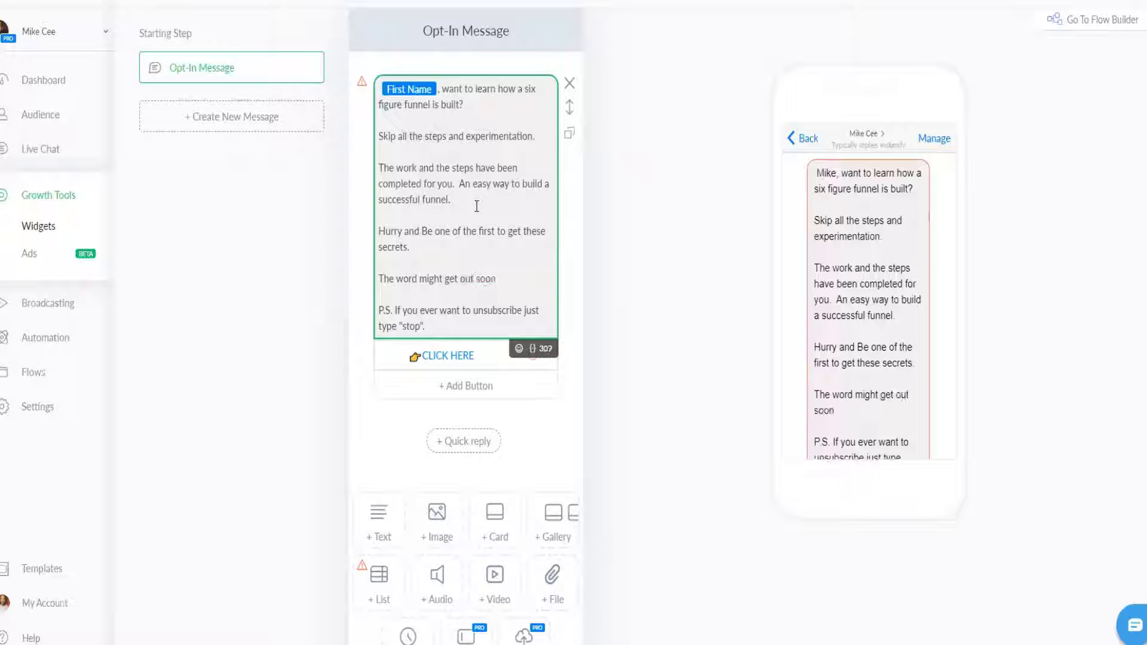
key(BackSpace)
key(BackSpace)
key(BackSpace)
key(BackSpace)
key(BackSpace)
key(BackSpace)
key(BackSpace)
key(BackSpace)
key(BackSpace)
key(BackSpace)
key(BackSpace)
key(BackSpace)
key(BackSpace)
key(BackSpace)
key(BackSpace)
key(BackSpace)
key(BackSpace)
key(BackSpace)
key(BackSpace)
key(BackSpace)
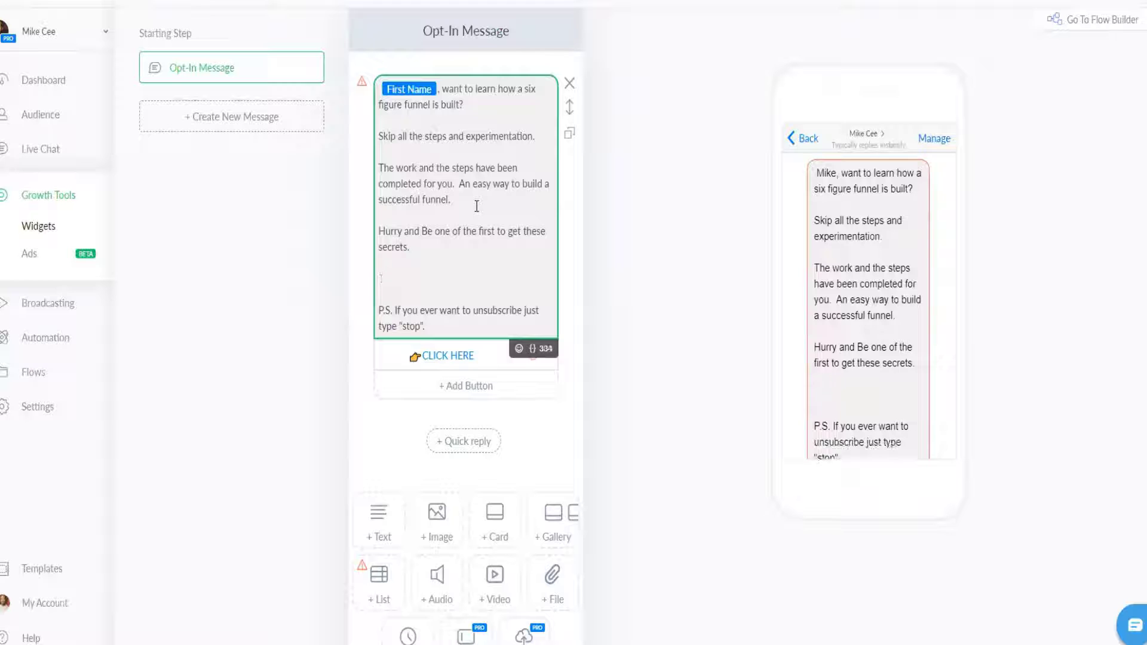
text(The)
key(BackSpace)
key(BackSpace)
key(BackSpace)
key(BackSpace)
- Change "Be" to lowercase in the Hurry sentence and end that sentence with an exclamation mark
click(429, 234)
key(BackSpace)
text(b)
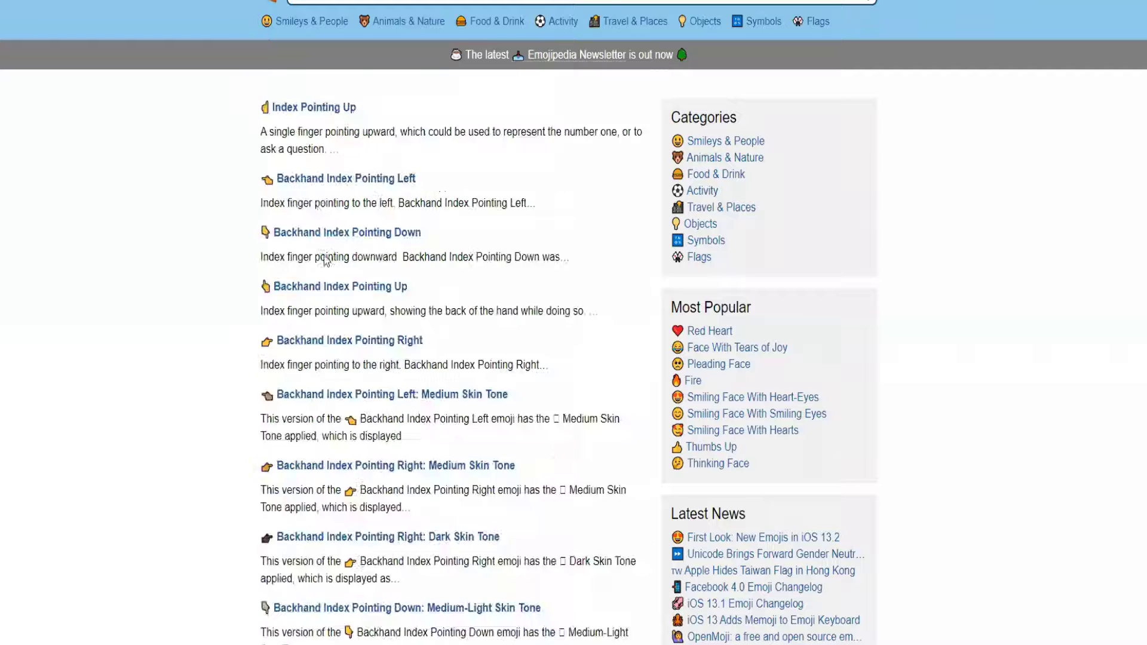
- Copy the Backhand Index Pointing Left emoji from Emojipedia and append it to the CLICK HERE button title
click(357, 178)
click(436, 219)
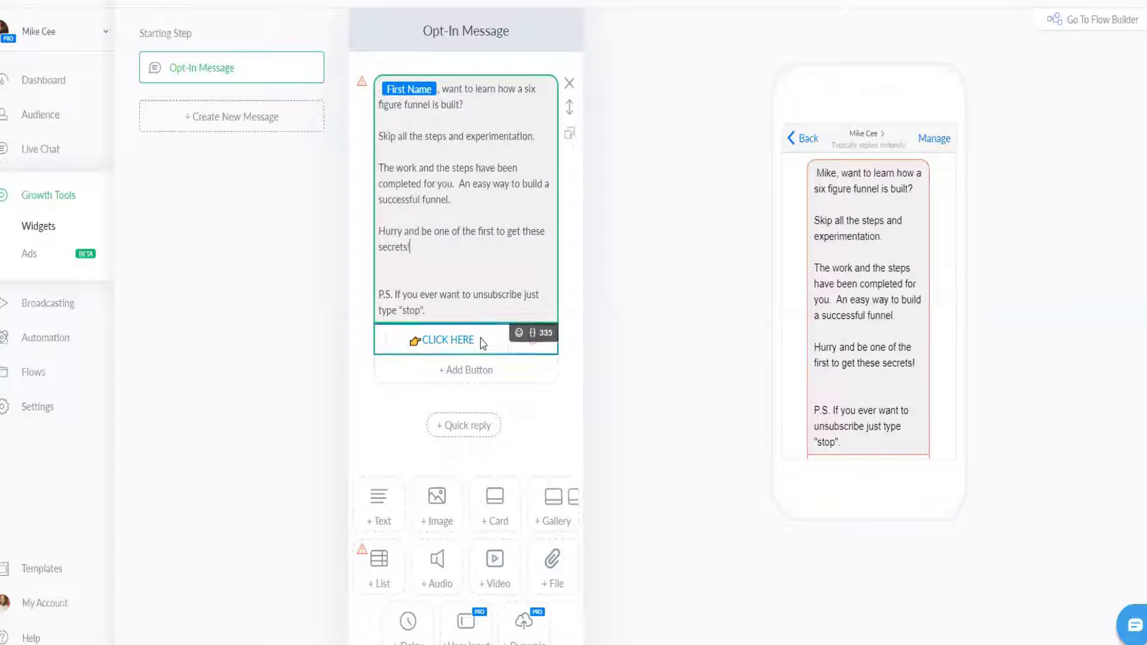
click(479, 343)
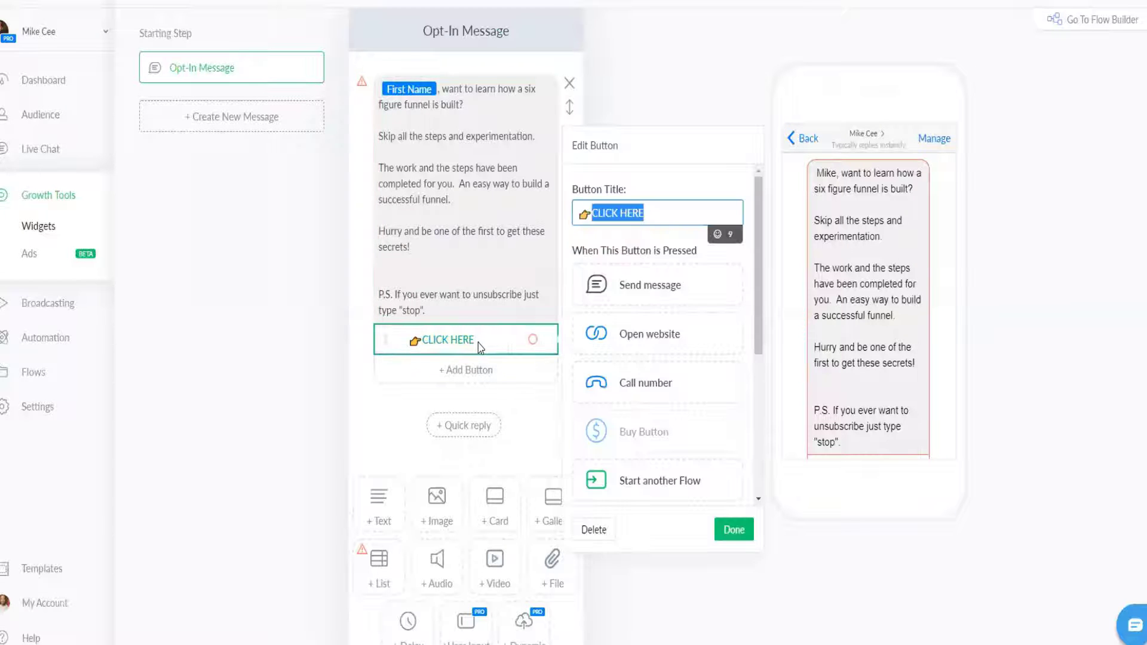
click(654, 224)
key(ctrl+v)
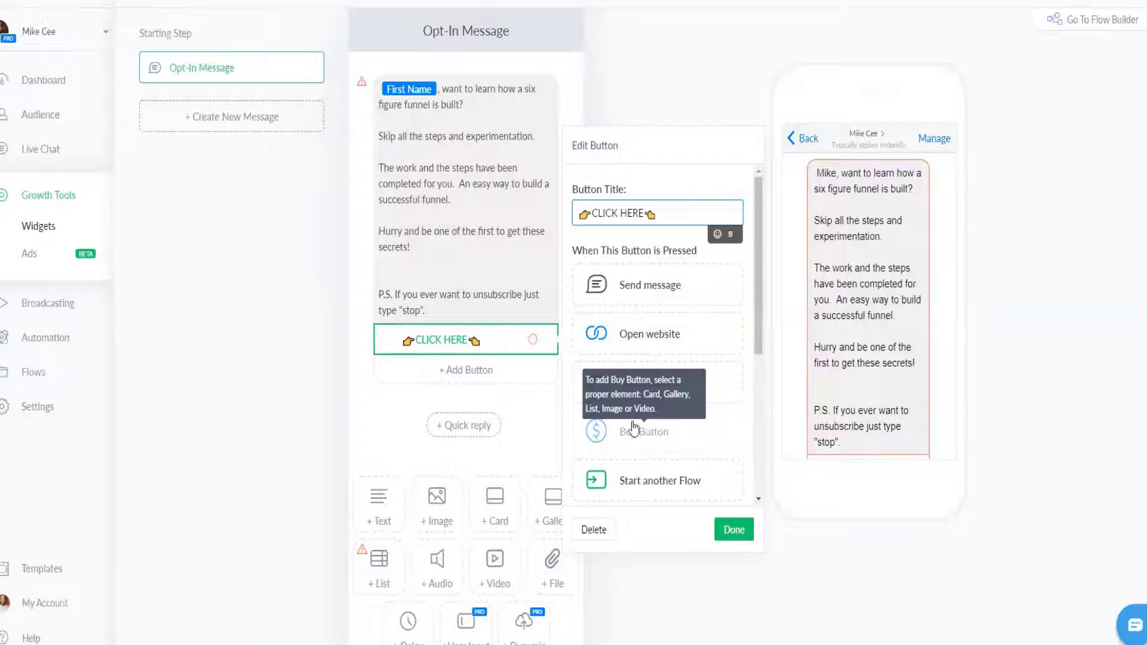
- Make the CLICK HERE button open a website and add an action that applies a new tag named "Funnel Hacks Bootcamp"
click(651, 332)
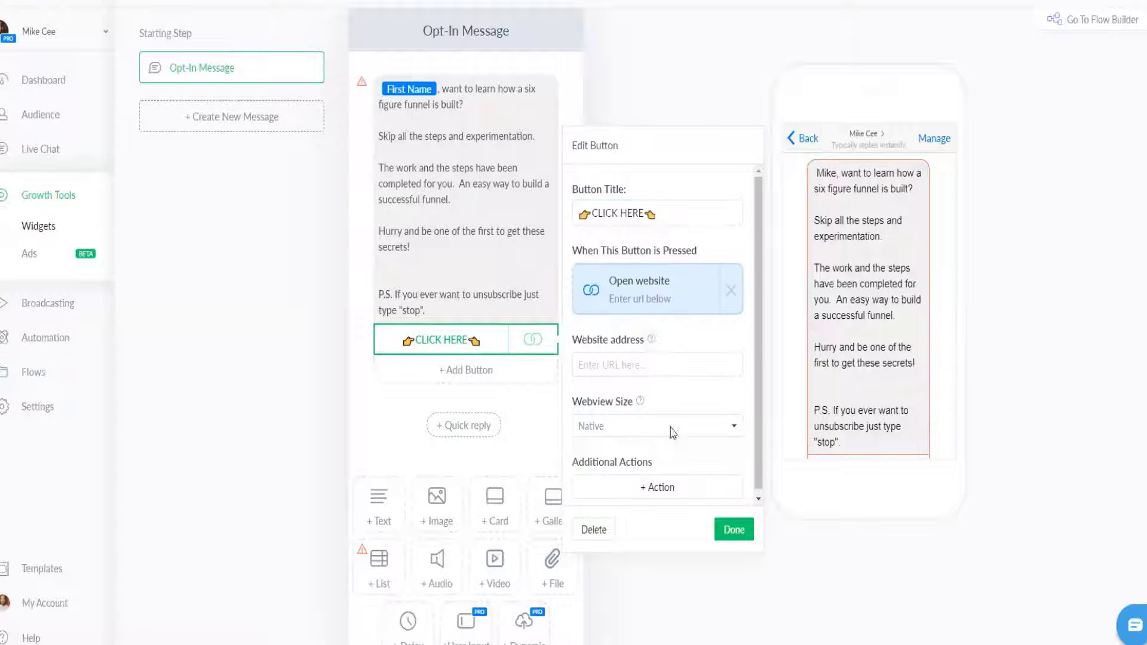
click(681, 487)
click(621, 286)
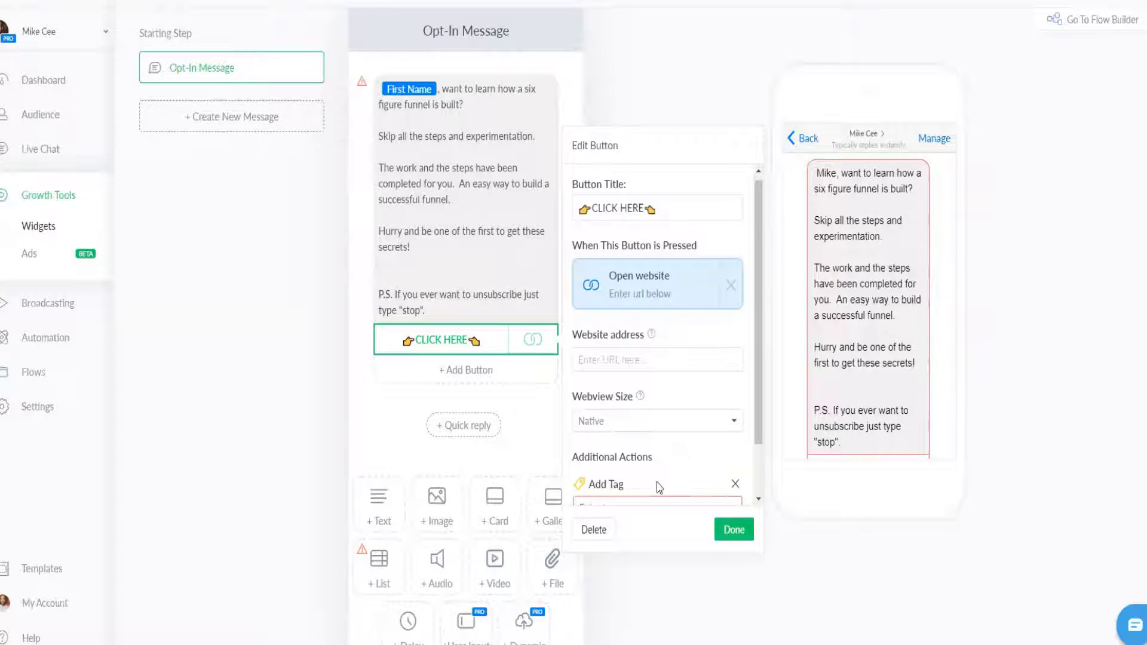
scroll(660, 488, down, 1)
click(627, 446)
text(Funne)
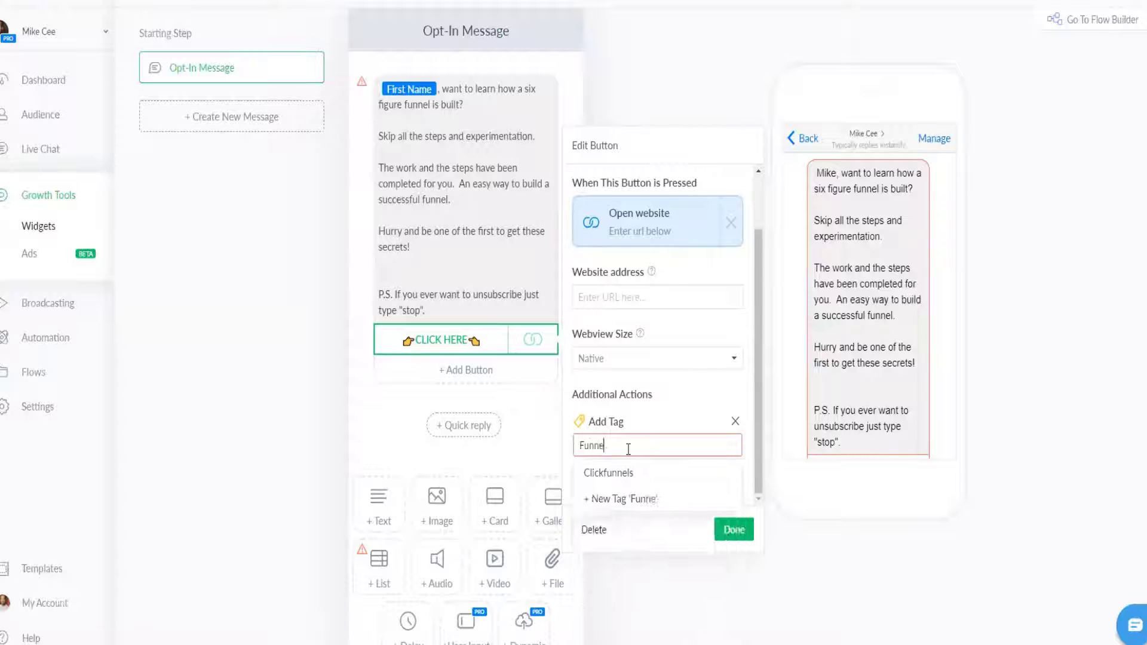
text(l Hacks Bootcam)
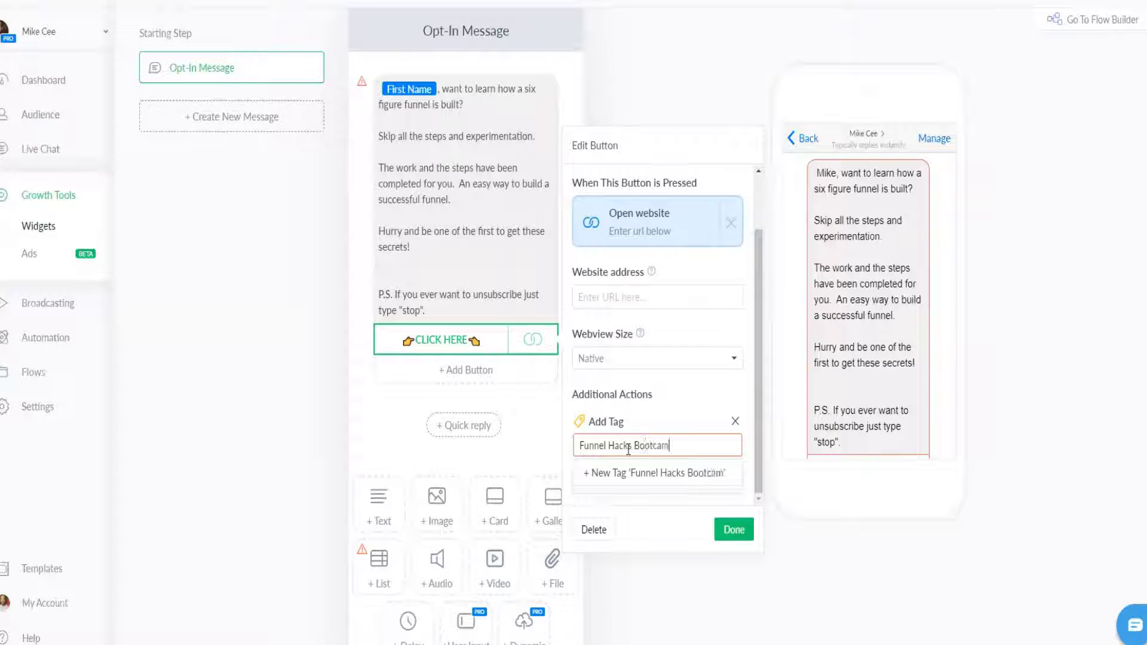
text(p)
click(678, 478)
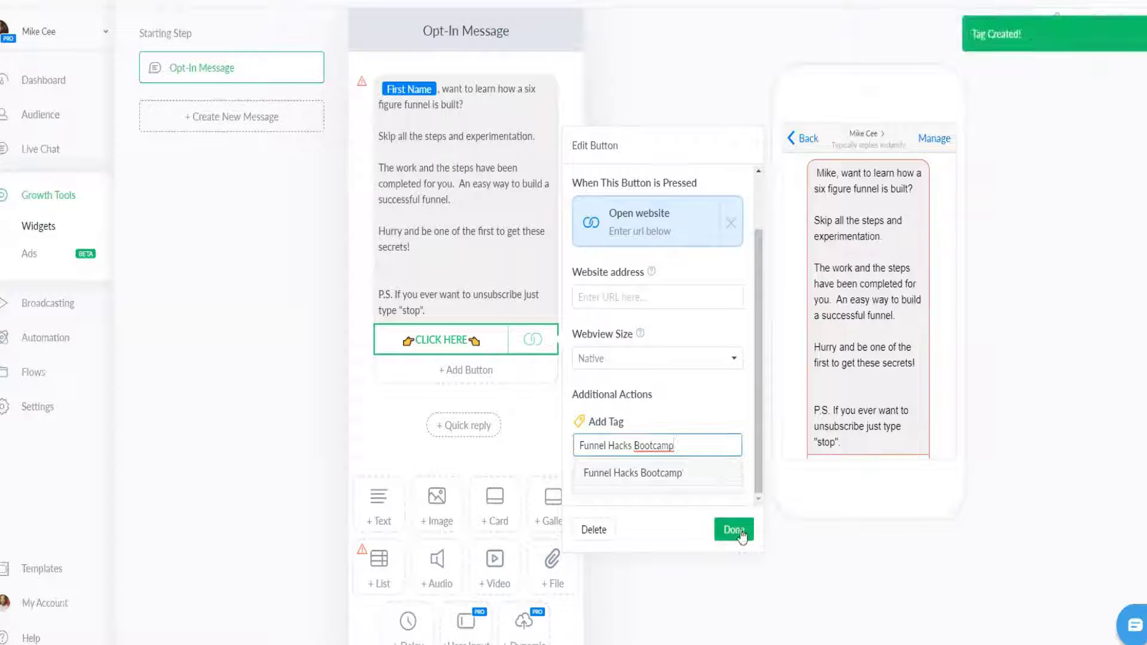
click(734, 530)
click(478, 340)
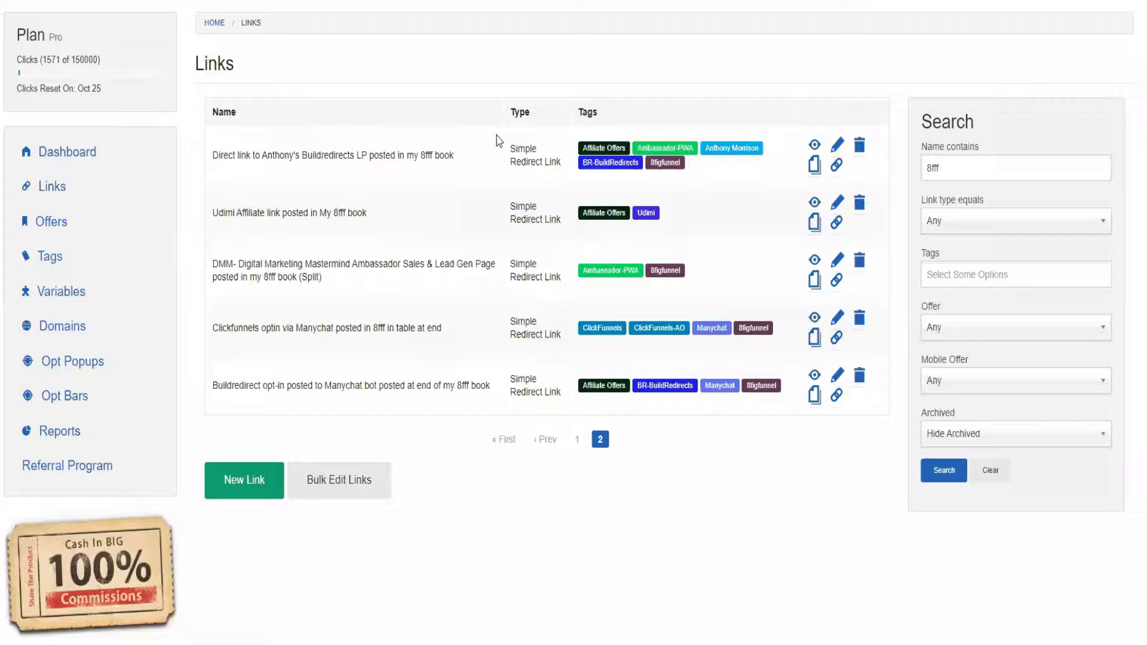
- Switch to the link tracking site and start a new link named "Link to Funnel Hacks Bootcamp posted in Manychat bot"
click(268, 496)
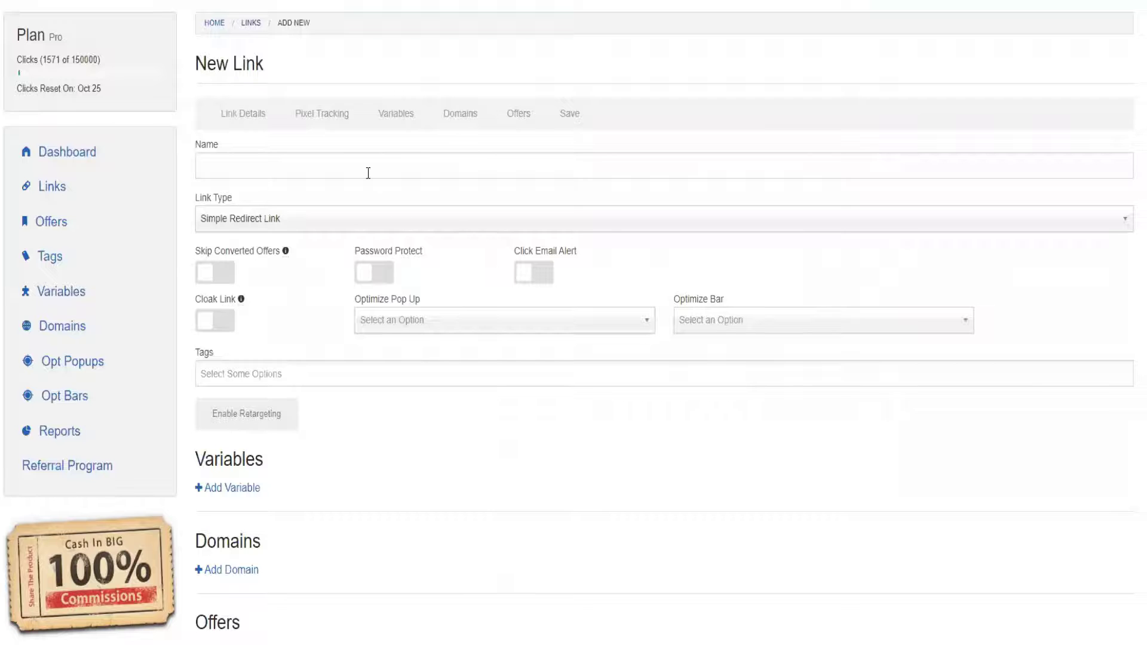
click(368, 173)
text(Funnel)
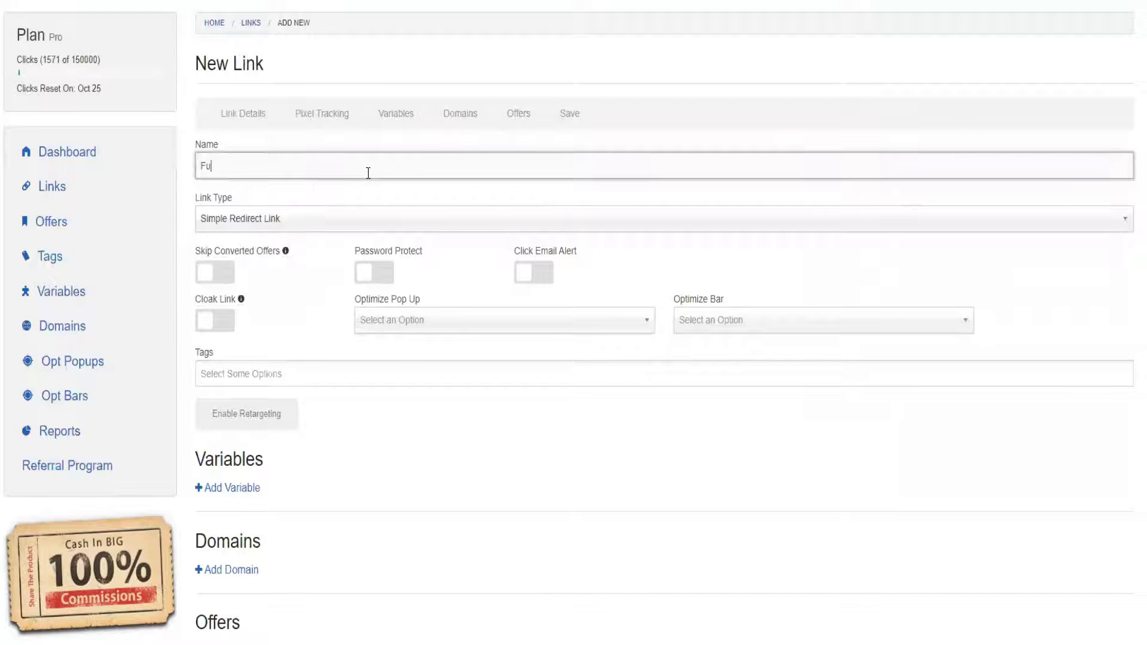
key(BackSpace)
key(BackSpace)
key(BackSpace)
key(BackSpace)
key(BackSpace)
text(unnel Hacks Bootcamp posted in )
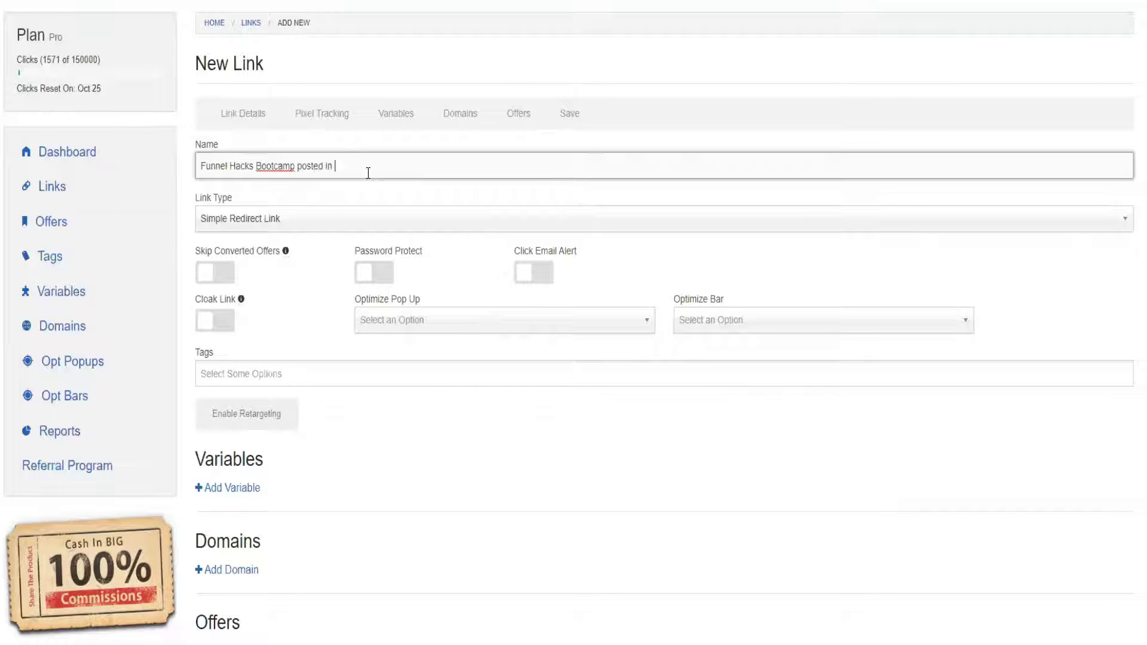
text(Many)
text(chat)
text(Link to)
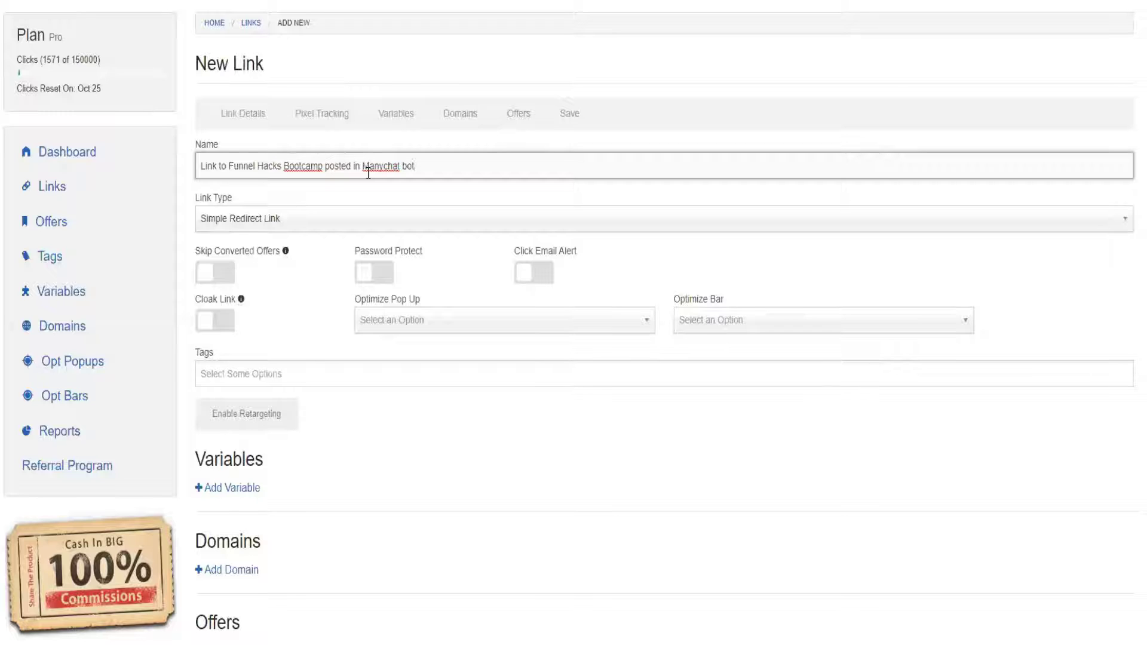
- Assign the tags Ambassador-PWA and Manychat to the new link
click(290, 372)
text(f)
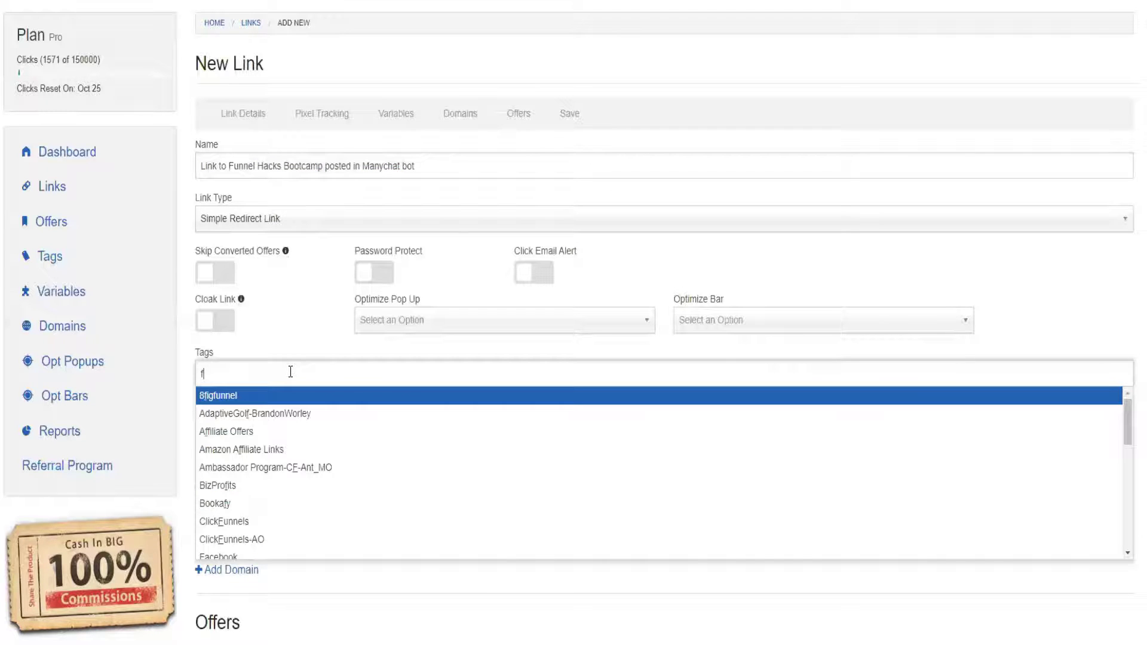
text(u)
key(BackSpace)
text(am)
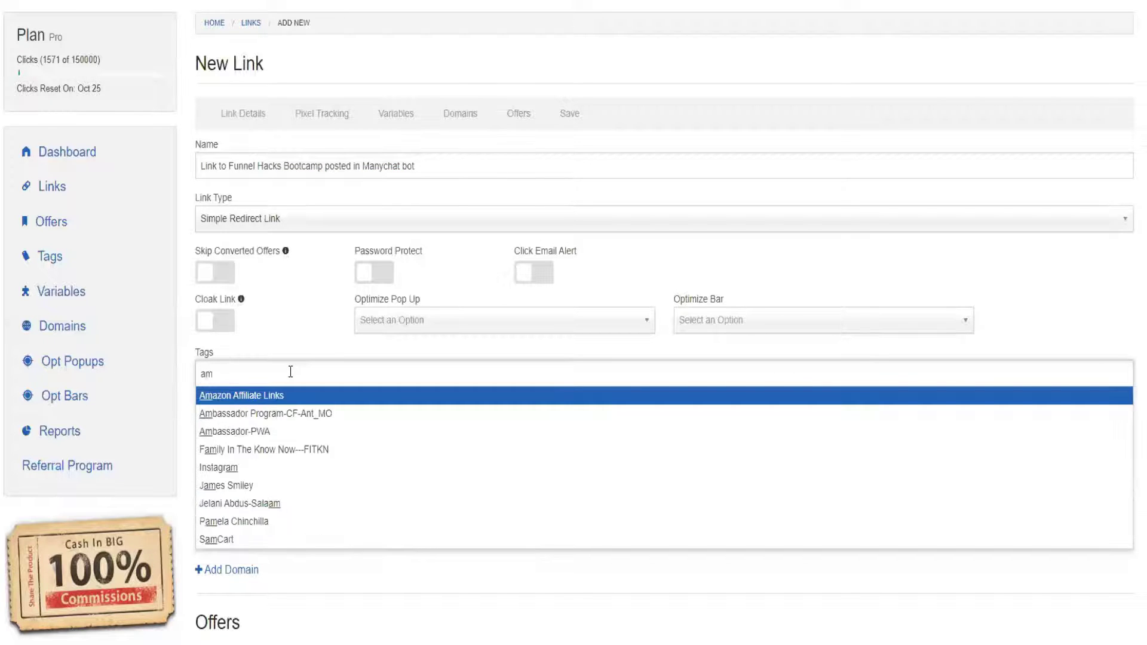
click(361, 425)
text(man)
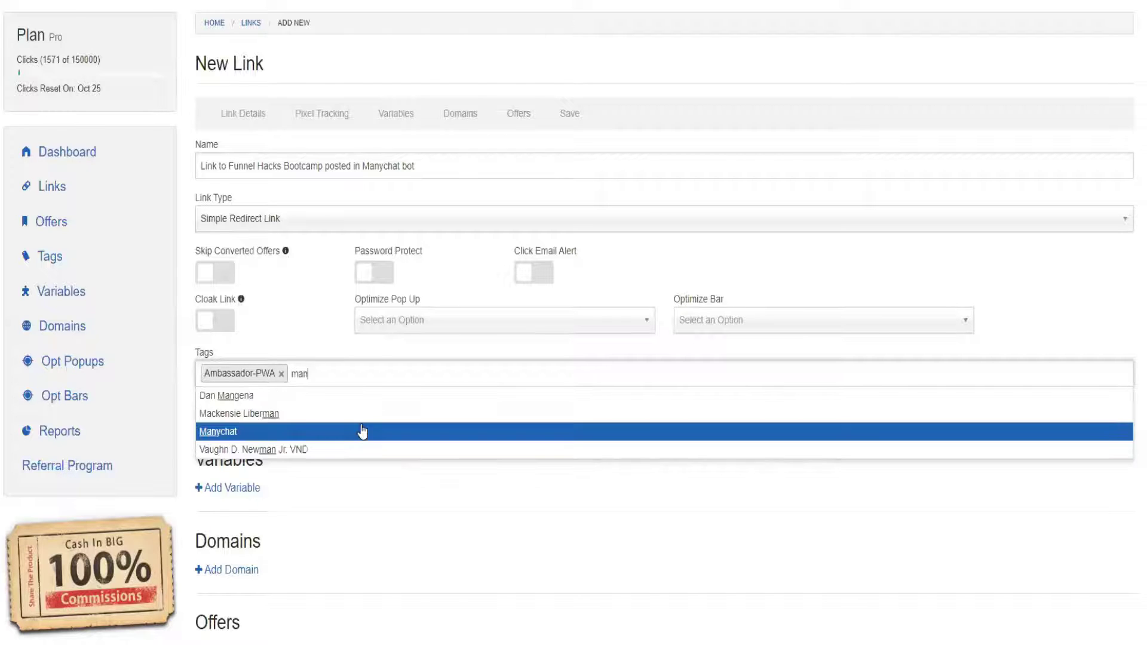
click(360, 430)
scroll(452, 406, down, 3)
click(251, 419)
click(701, 441)
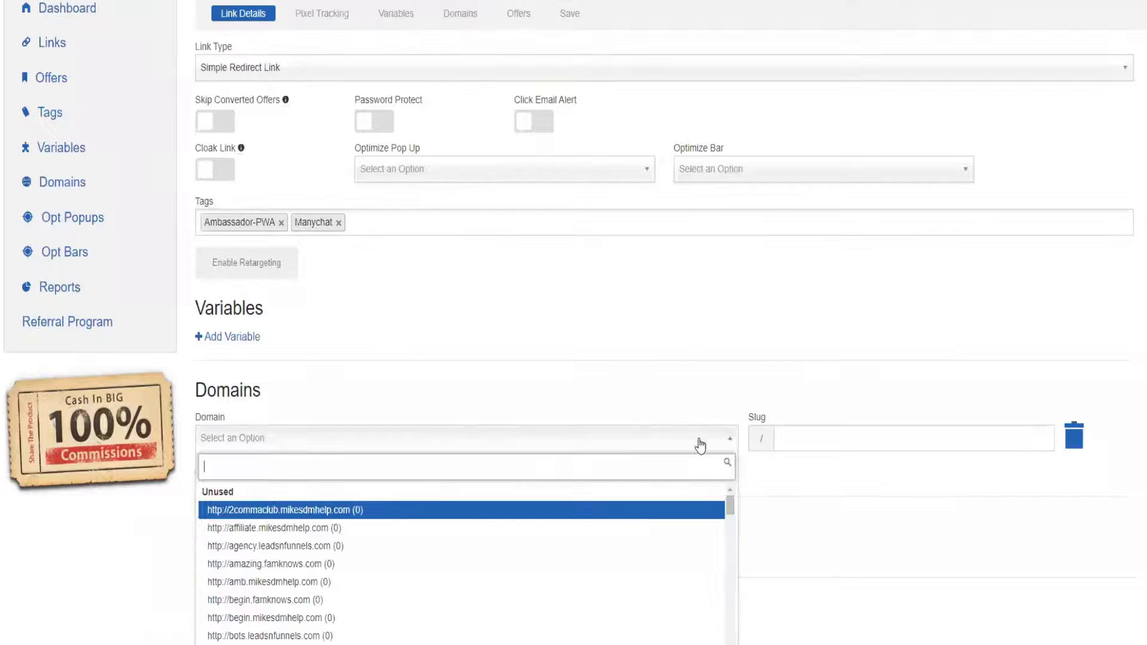
click(374, 508)
click(843, 450)
text(funnel)
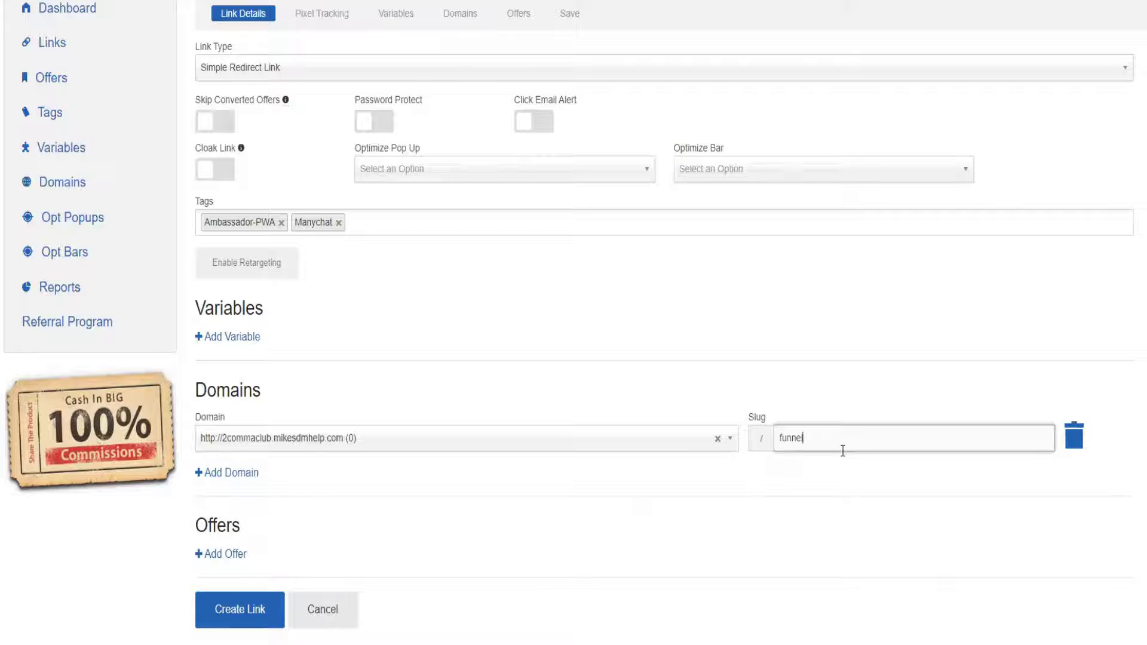
text(hack)
key(BackSpace)
key(BackSpace)
key(BackSpace)
text(hacks/bootcamp)
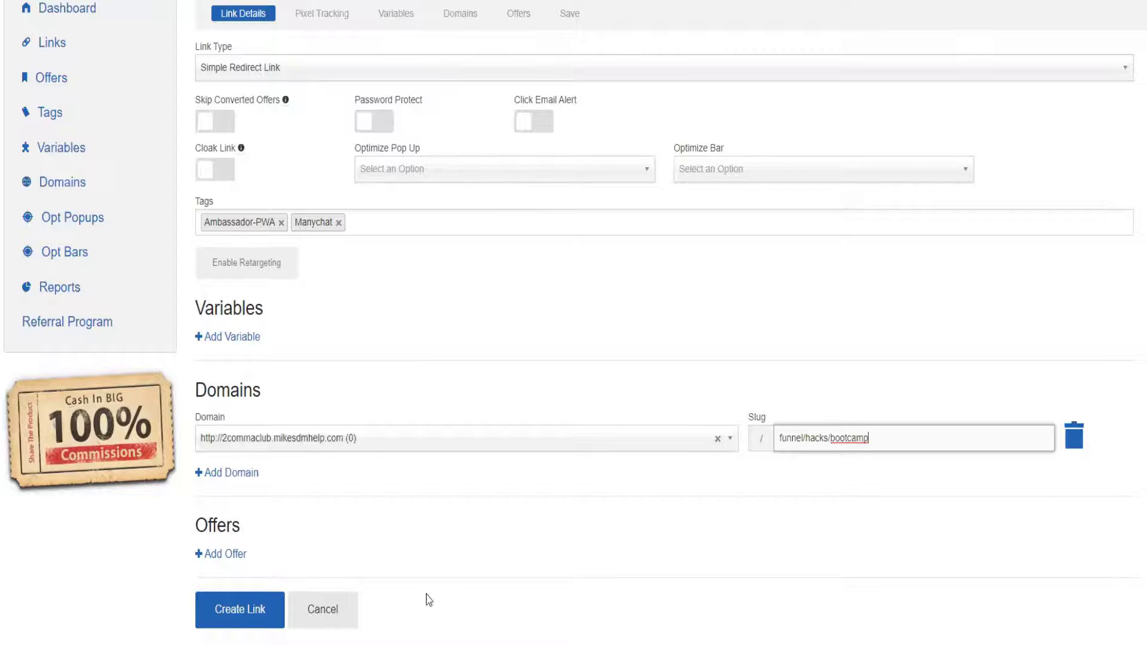
- Add the Funnel Hacks Bootcamp direct-link offer posted in my 8fff book as the link's traffic destination and submit the link
scroll(329, 537, down, 2)
click(231, 465)
scroll(608, 490, down, 1)
click(633, 430)
text(f)
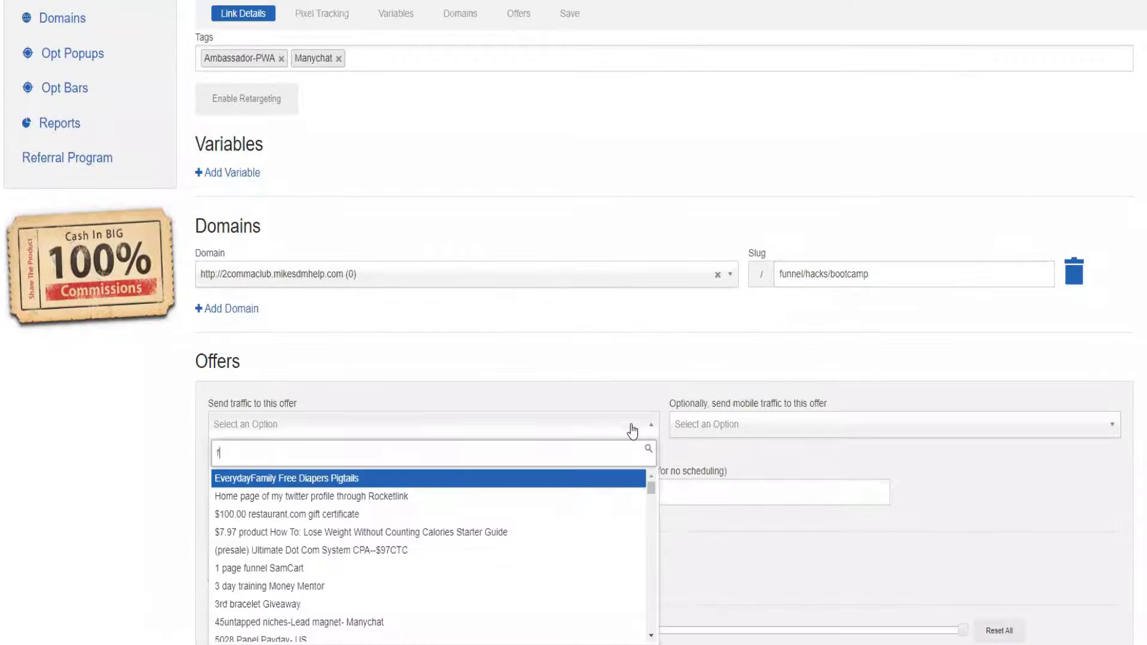
text(unnel ha)
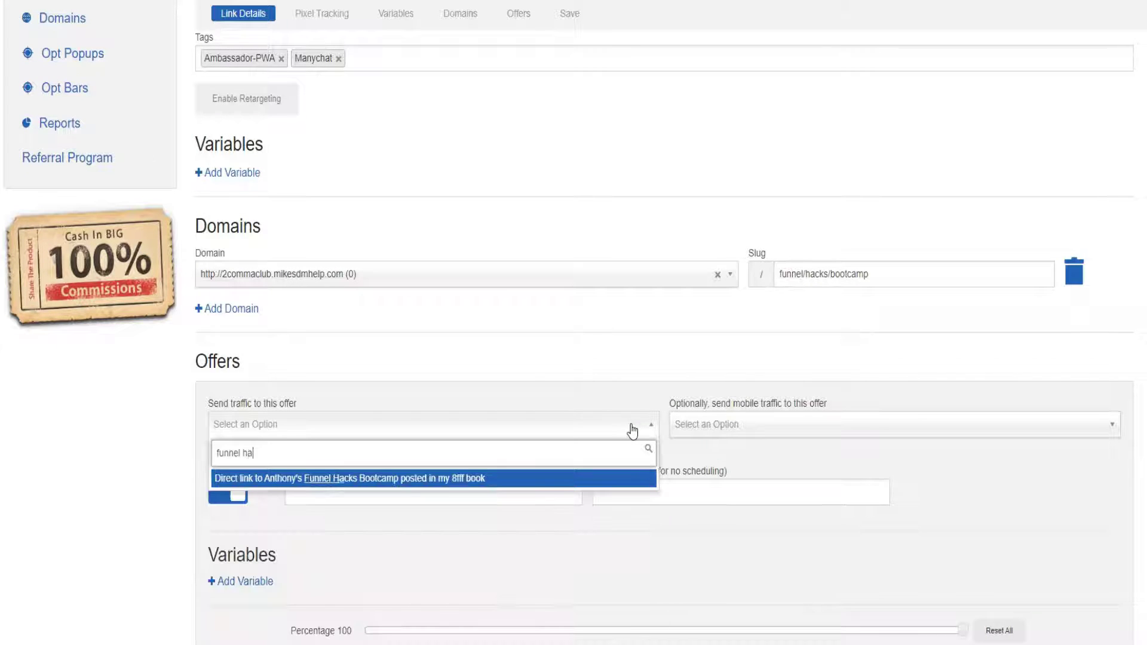
click(447, 484)
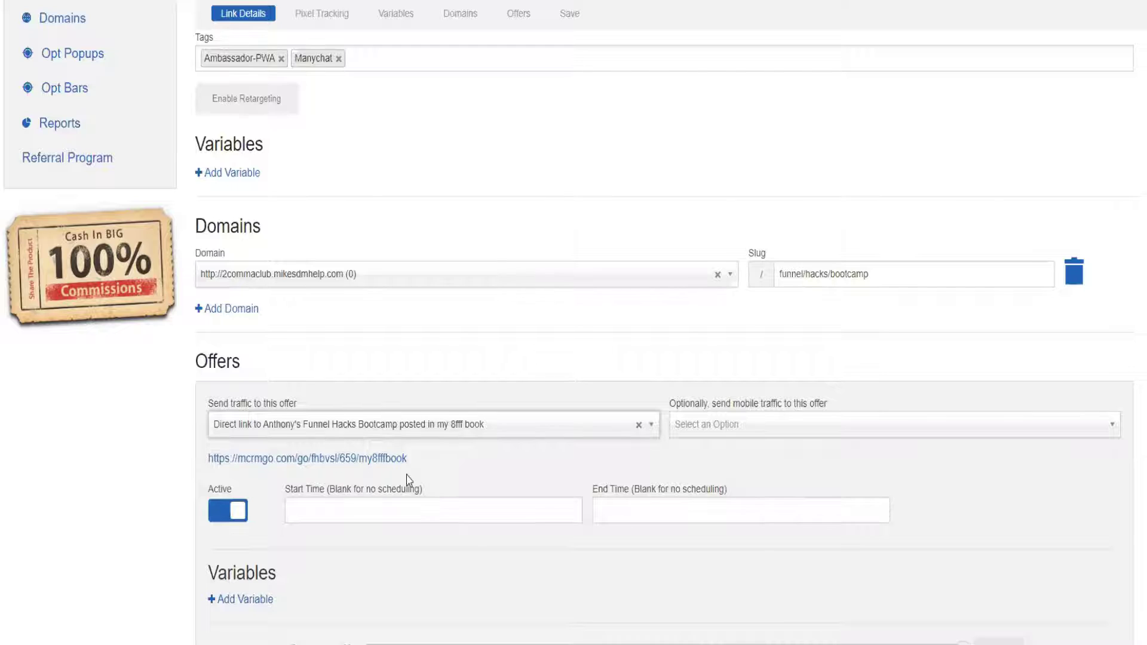
scroll(556, 338, down, 5)
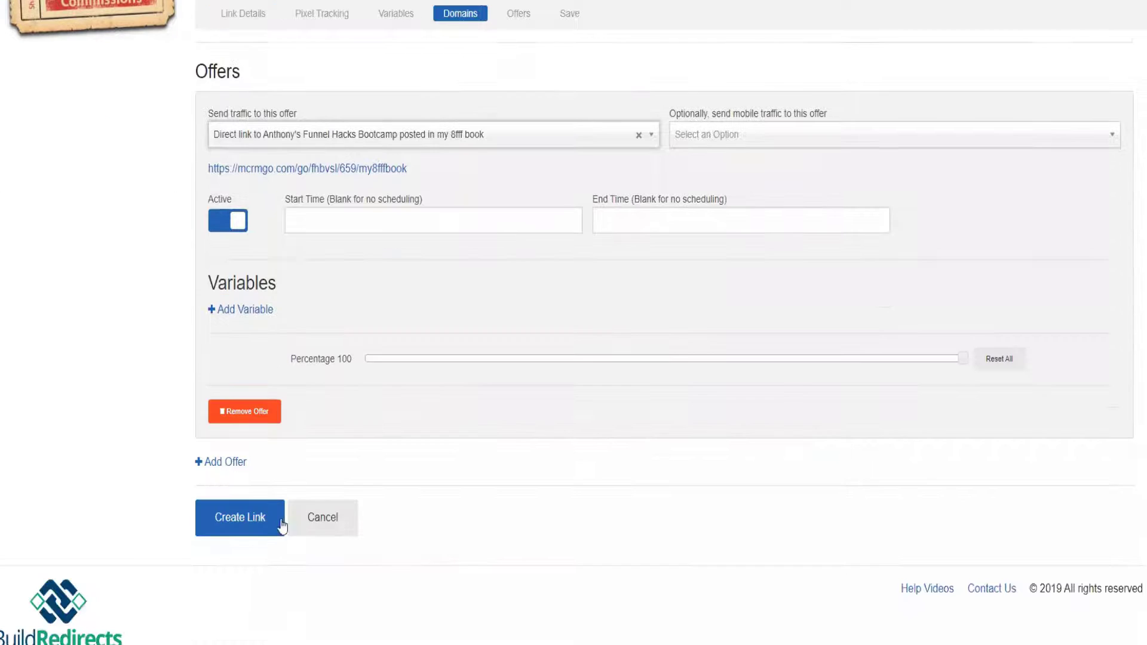
click(233, 519)
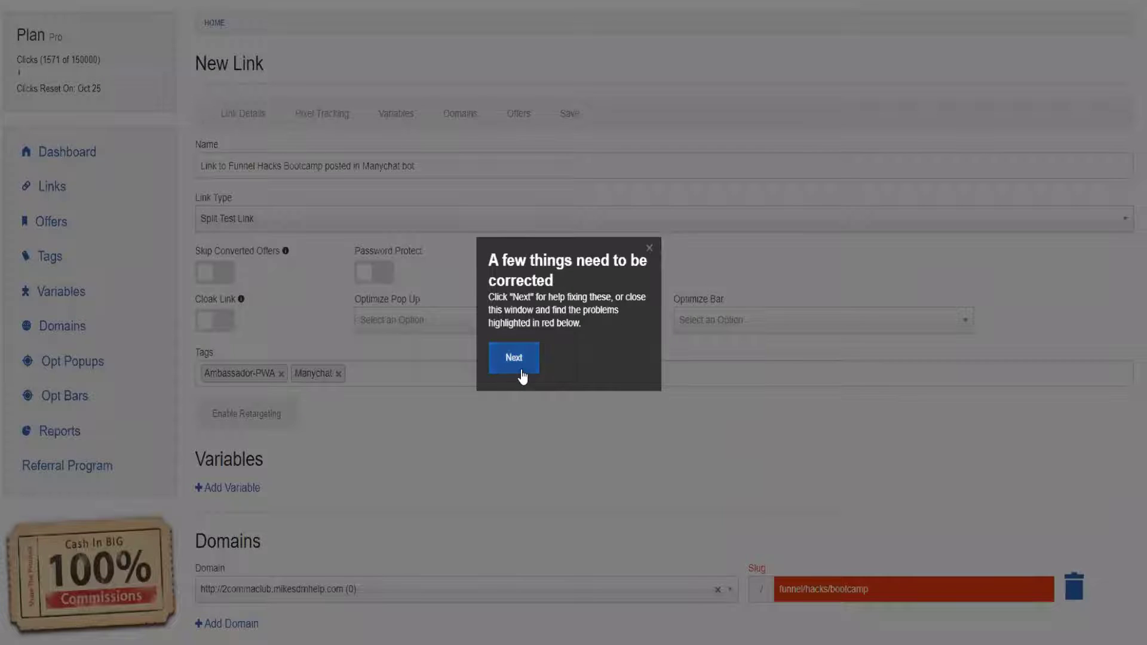
- Correct the link's slug to "funnel/hack/bootcamp" and create the link
click(649, 248)
scroll(777, 418, down, 1)
click(901, 519)
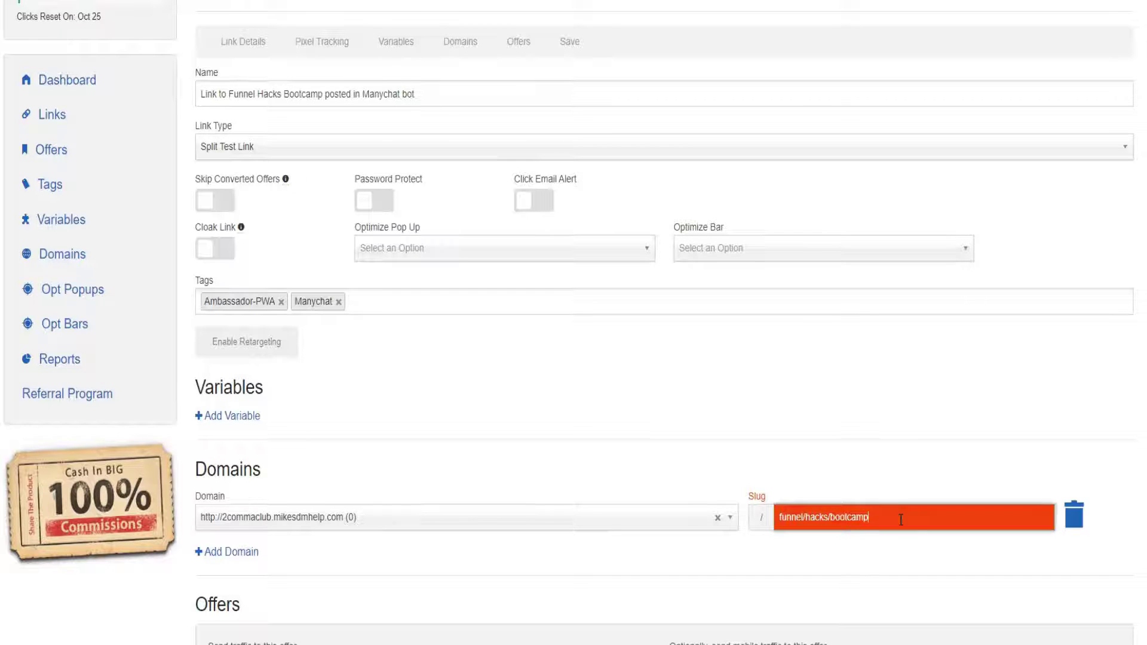
click(829, 516)
key(BackSpace)
scroll(413, 248, up, 2)
scroll(620, 351, down, 10)
click(240, 517)
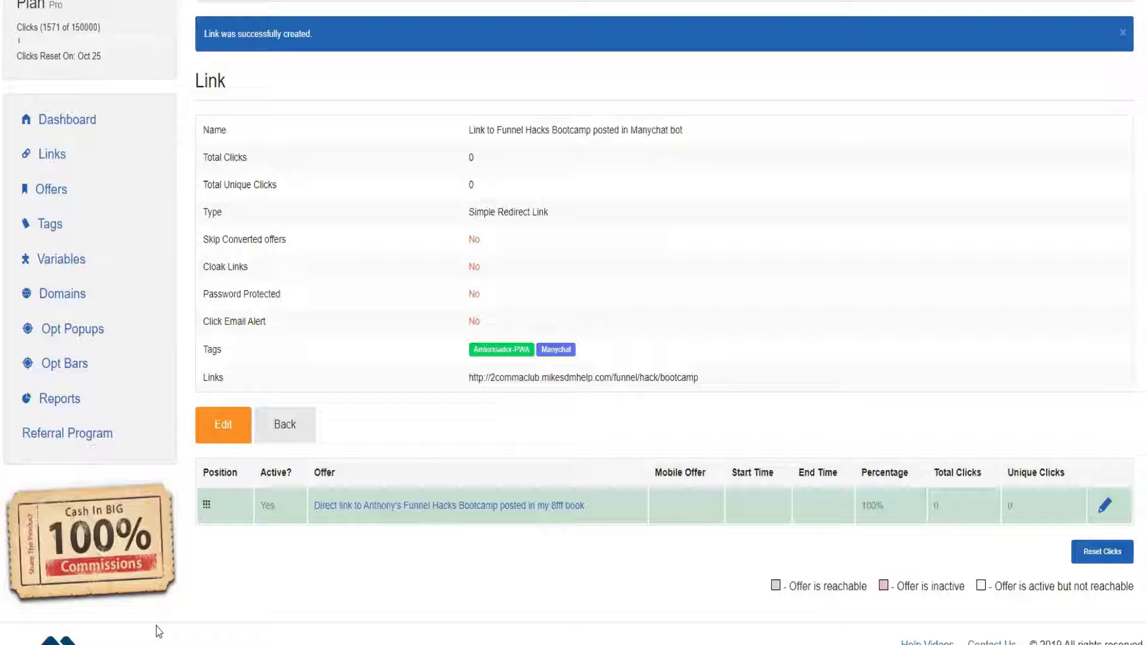
scroll(158, 631, up, 1)
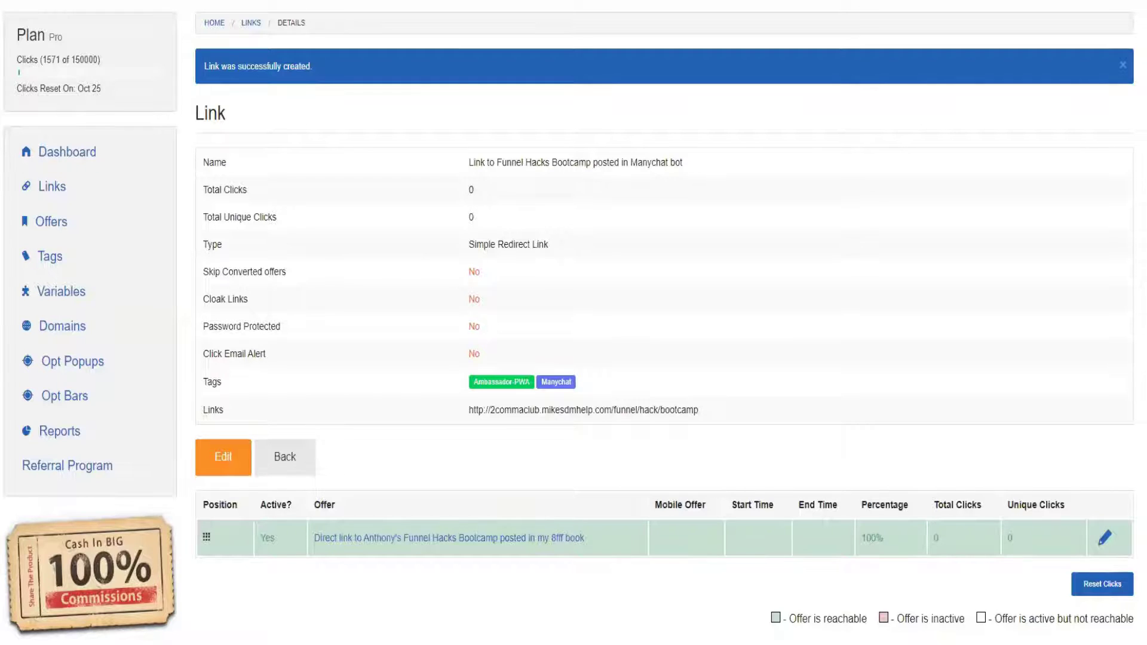
click(58, 221)
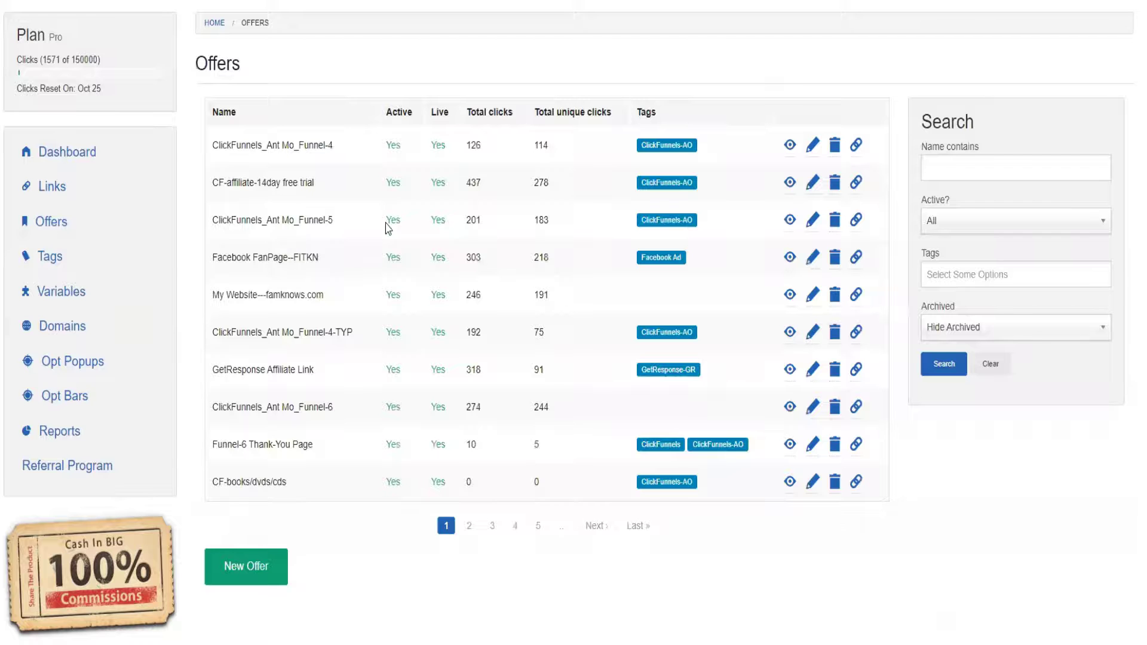
scroll(388, 227, down, 2)
click(246, 476)
right_click(241, 227)
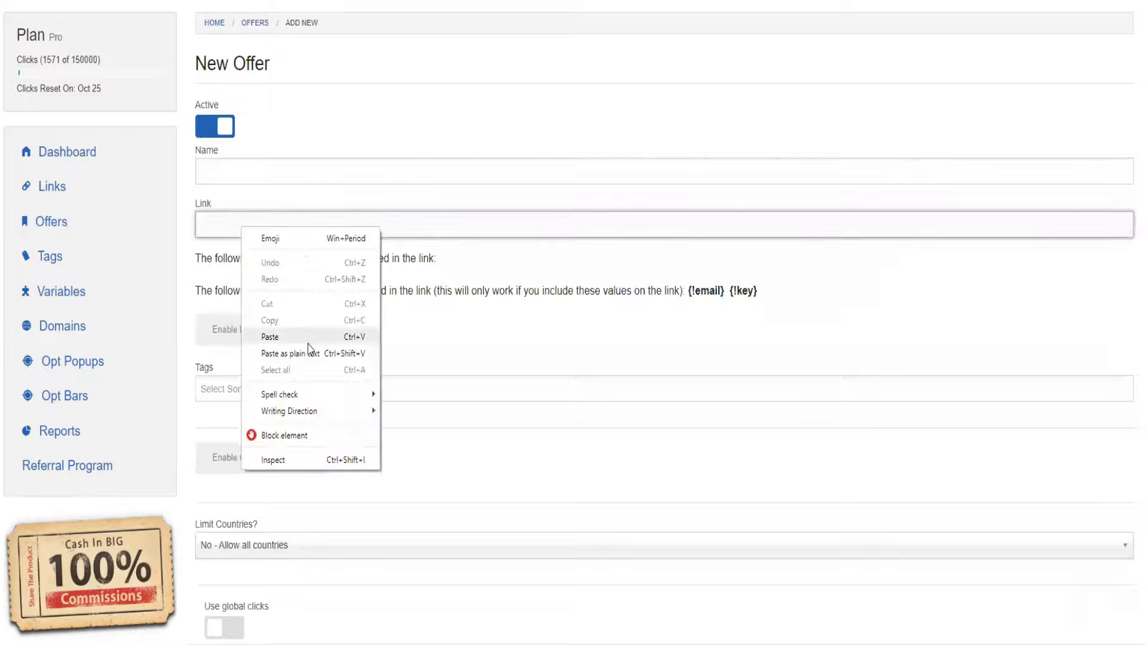
click(308, 338)
click(276, 175)
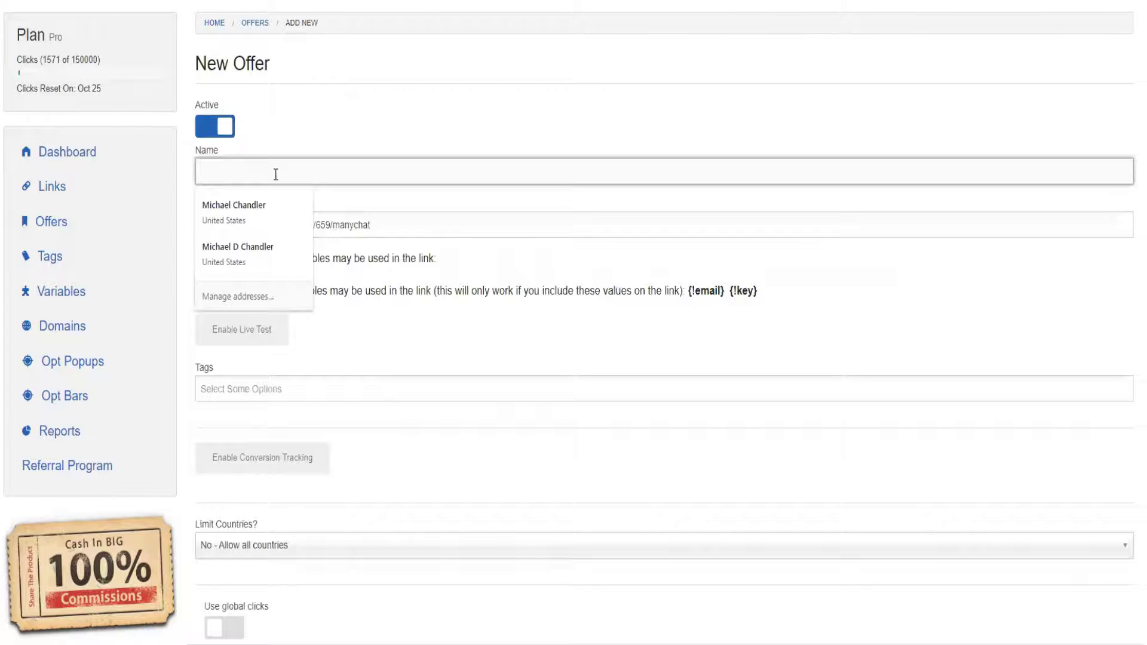
text(Funnel Ha)
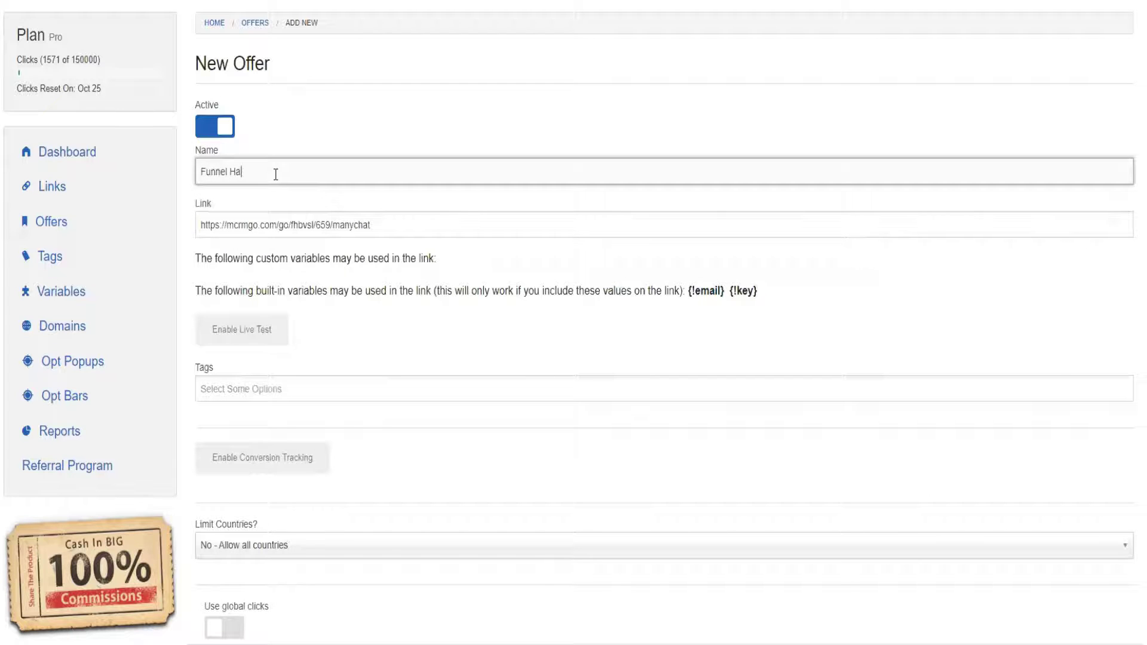
text(cks Bootcamp posted t)
text(n manychat bot)
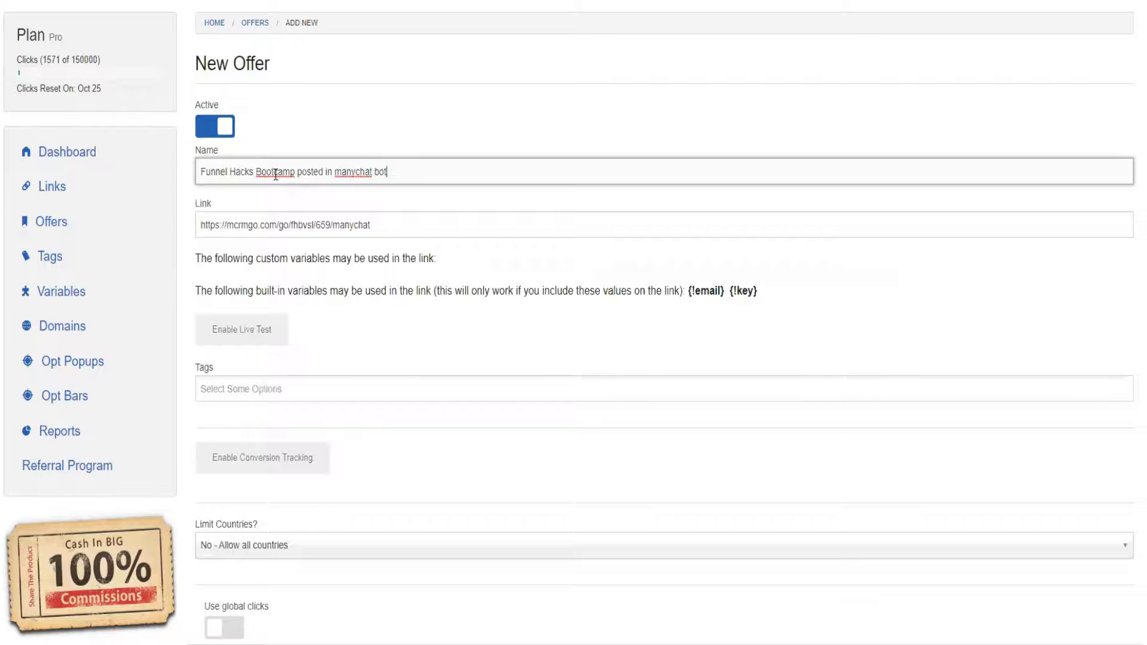
- Assign the tags Affiliate Offers, Ambassador-PWA and Manychat to the new offer and save it
click(248, 389)
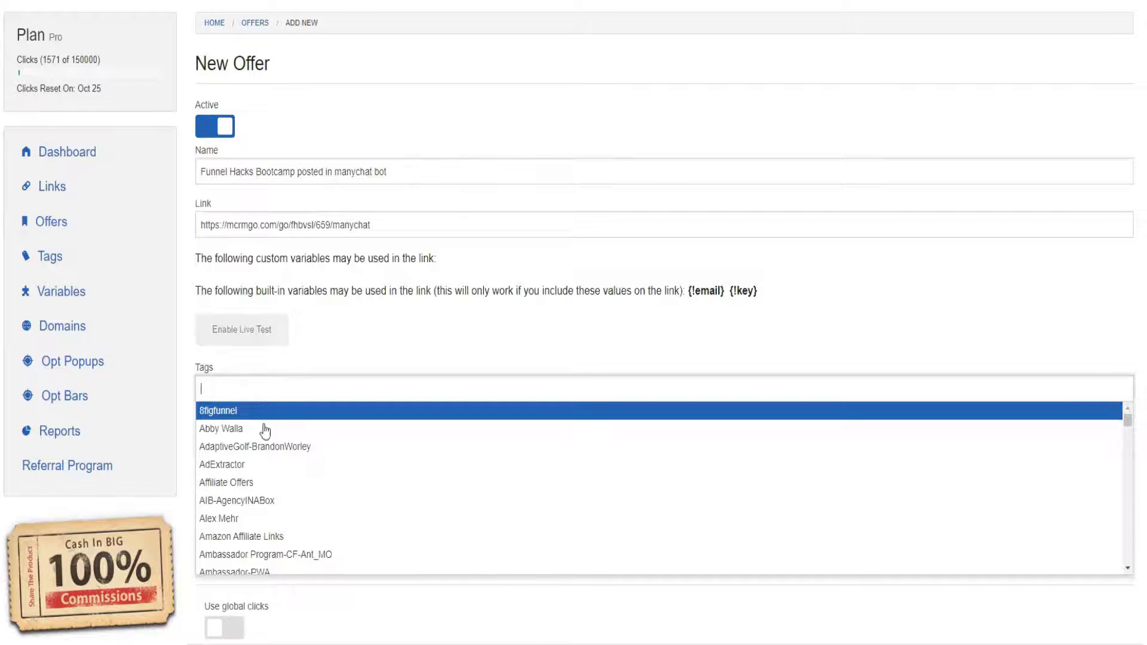
click(287, 482)
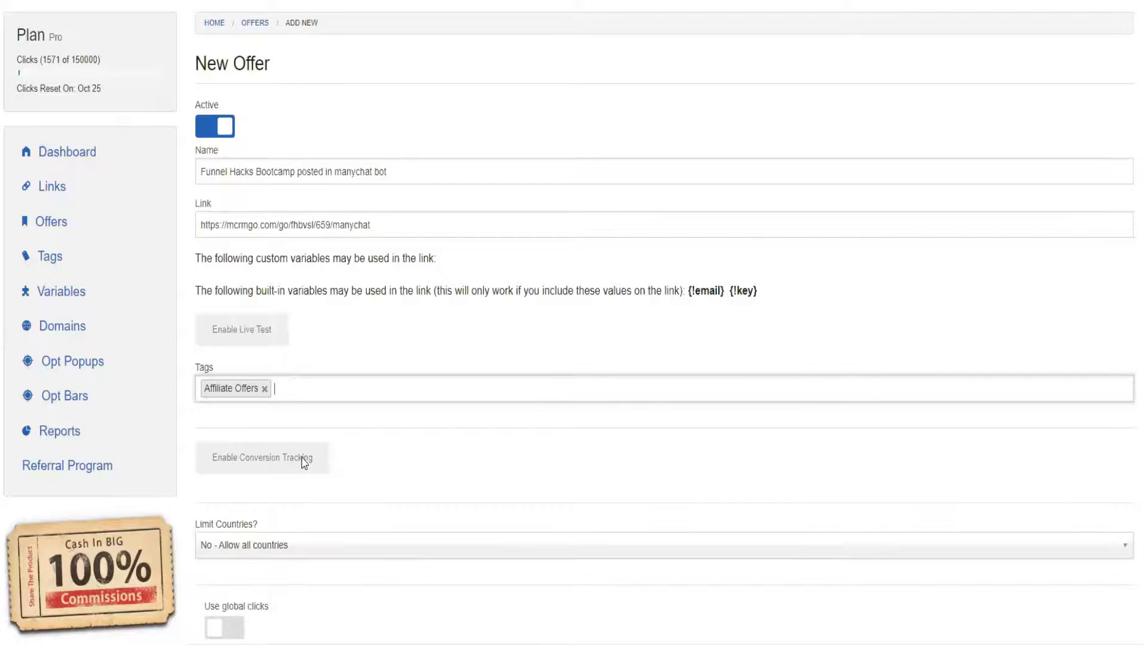
text(am)
click(406, 436)
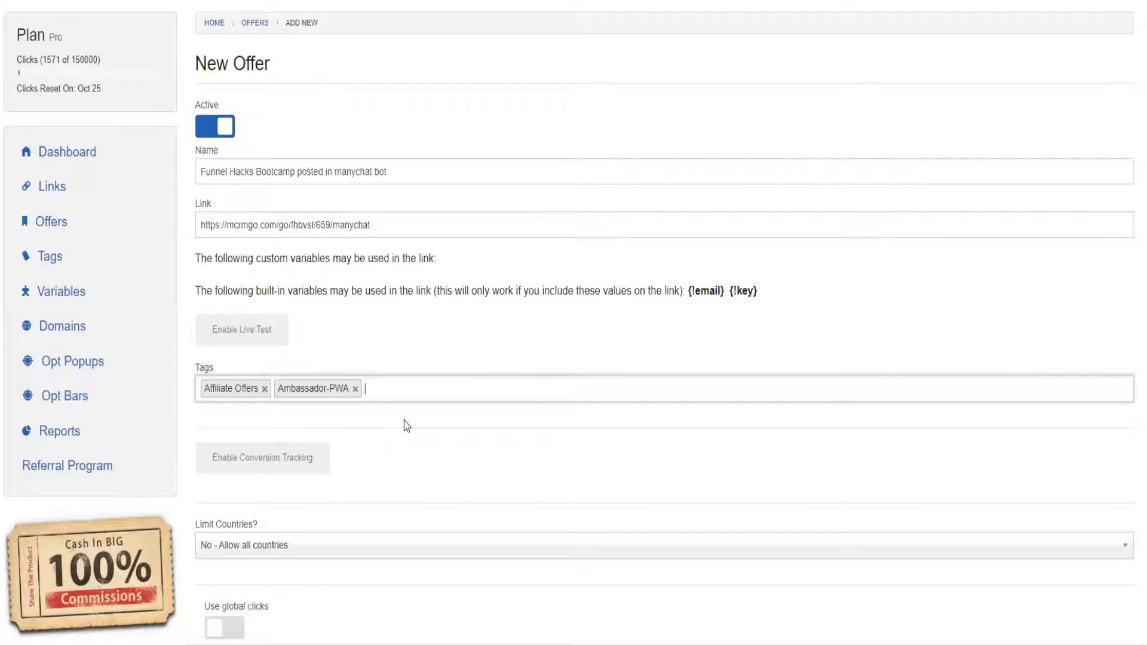
text(many)
key(Return)
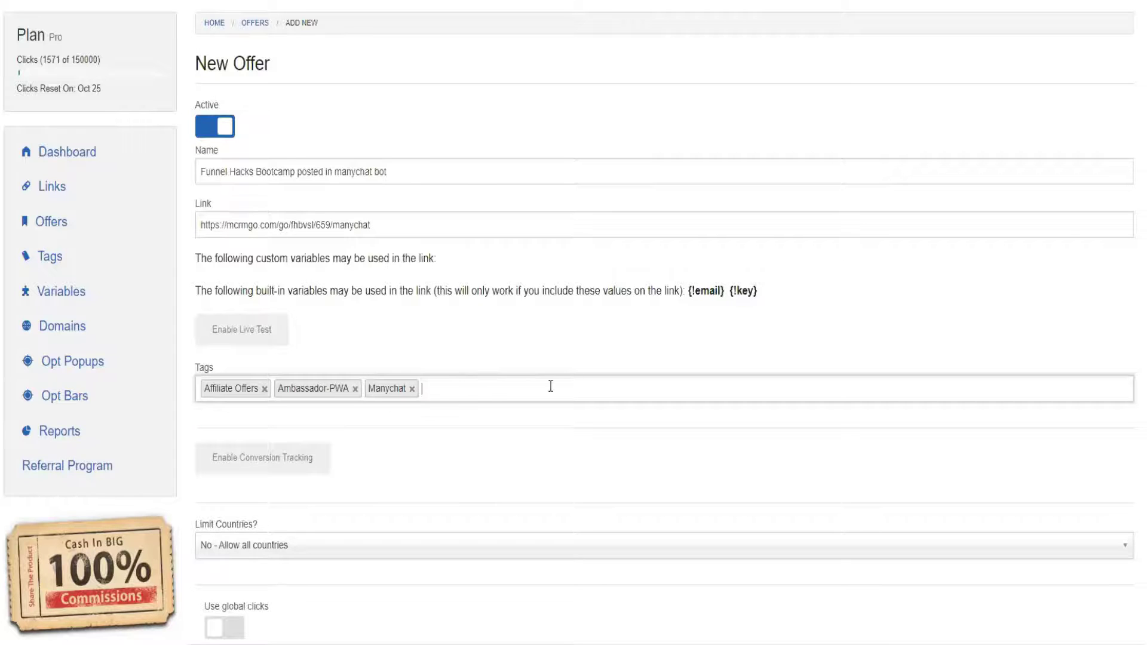
scroll(550, 386, down, 3)
click(249, 538)
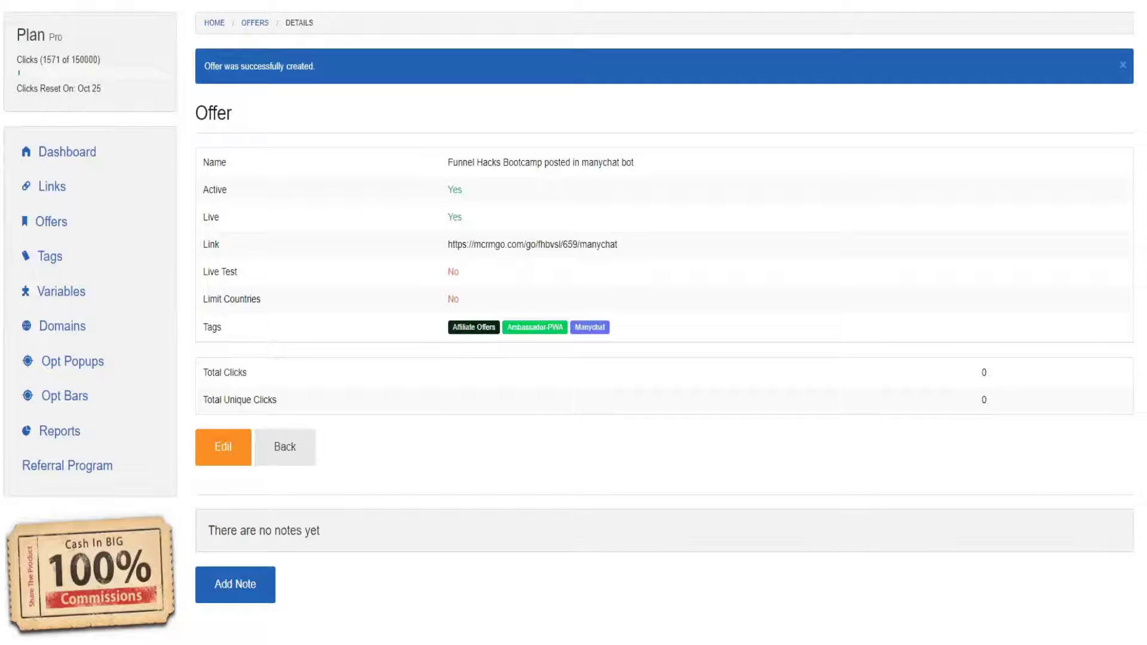
- Clear the 8fff name filter from the links list and open "Link to Funnel Hacks Bootcamp posted in Manychat bot" for editing
click(48, 200)
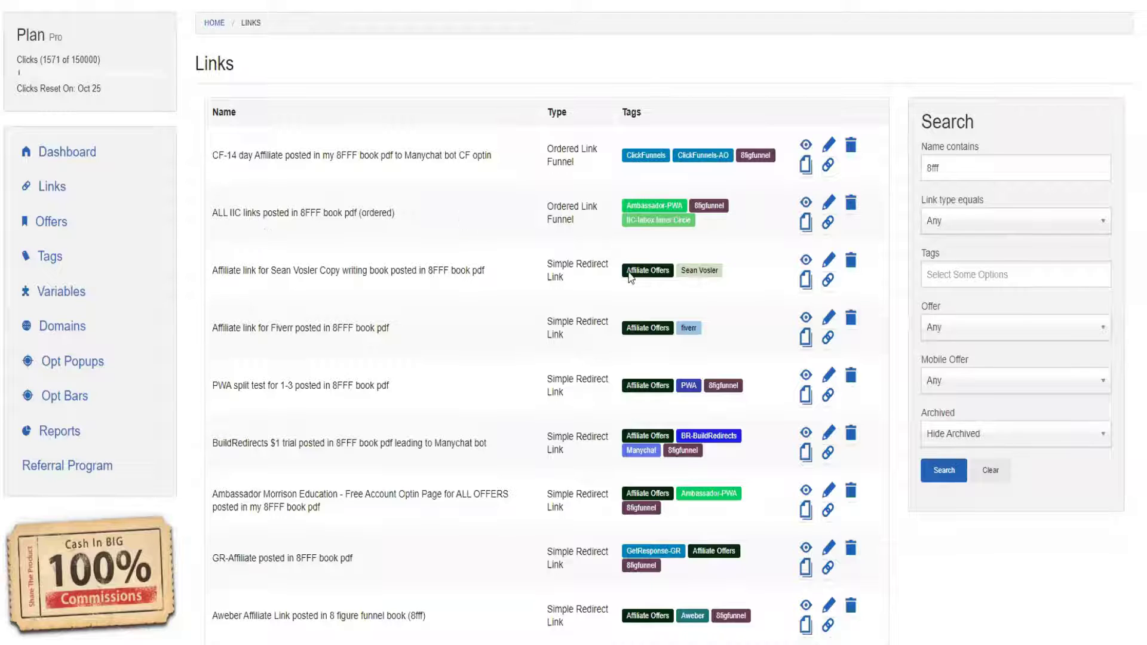
scroll(629, 276, down, 5)
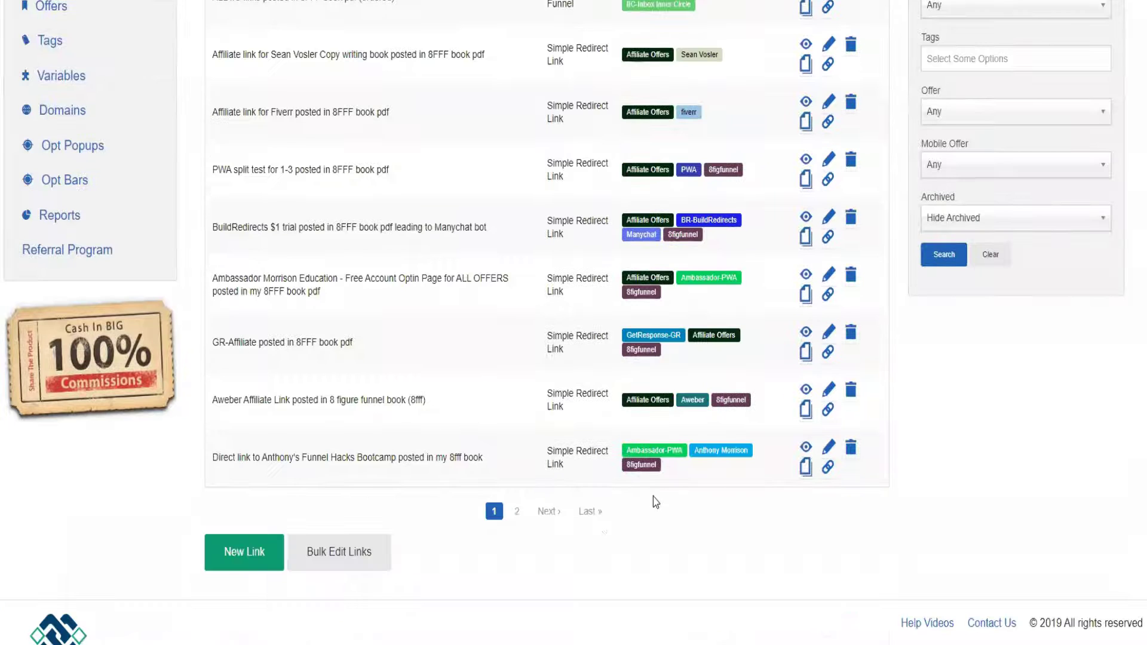
click(517, 512)
scroll(442, 400, up, 2)
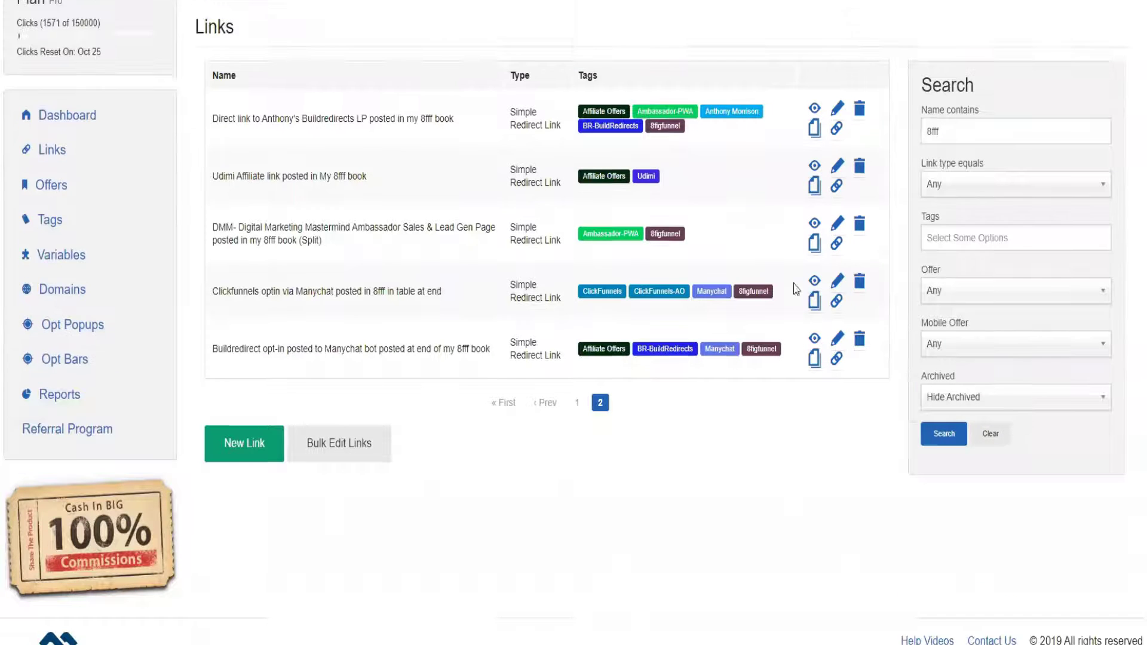
double_click(934, 78)
key(BackSpace)
click(944, 382)
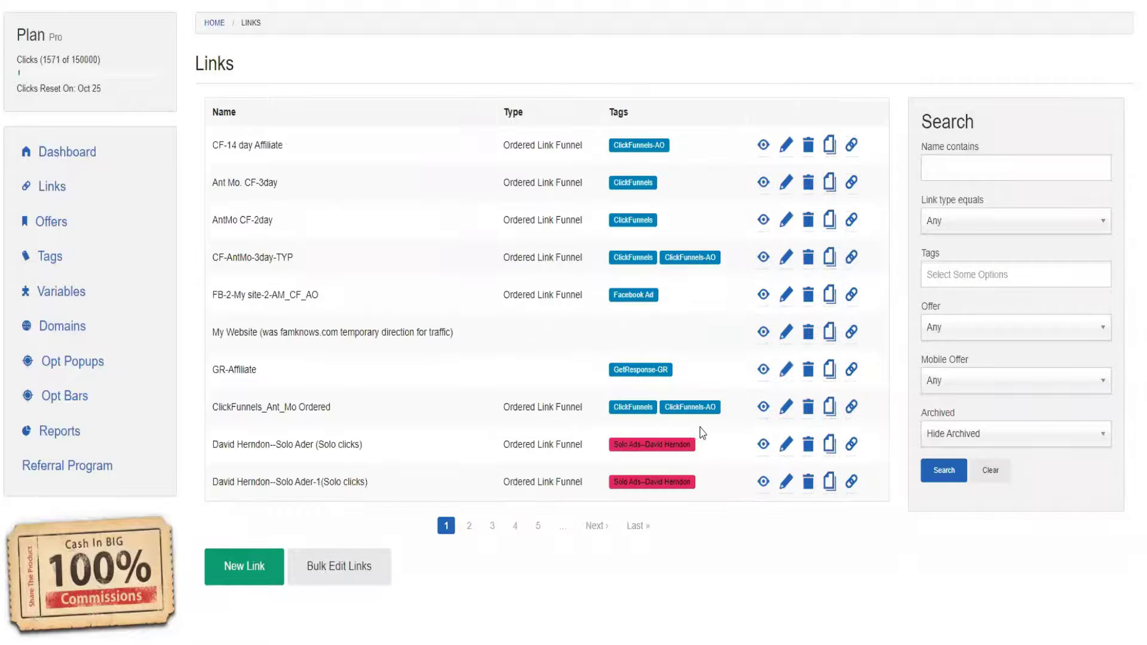
scroll(703, 433, down, 2)
click(640, 438)
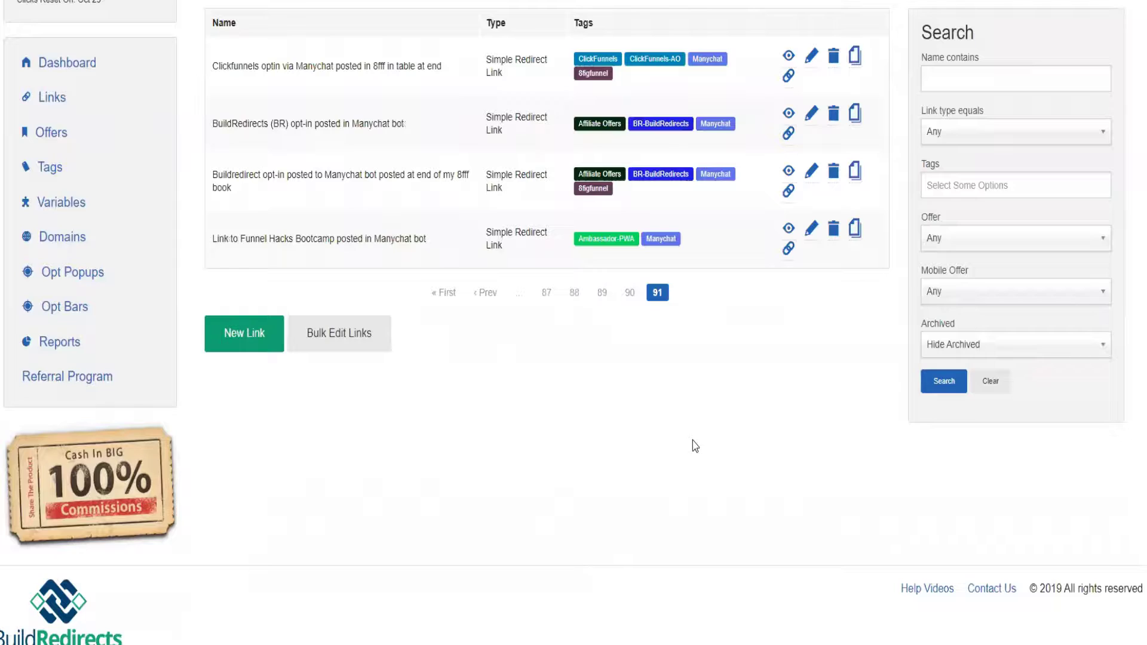
click(811, 230)
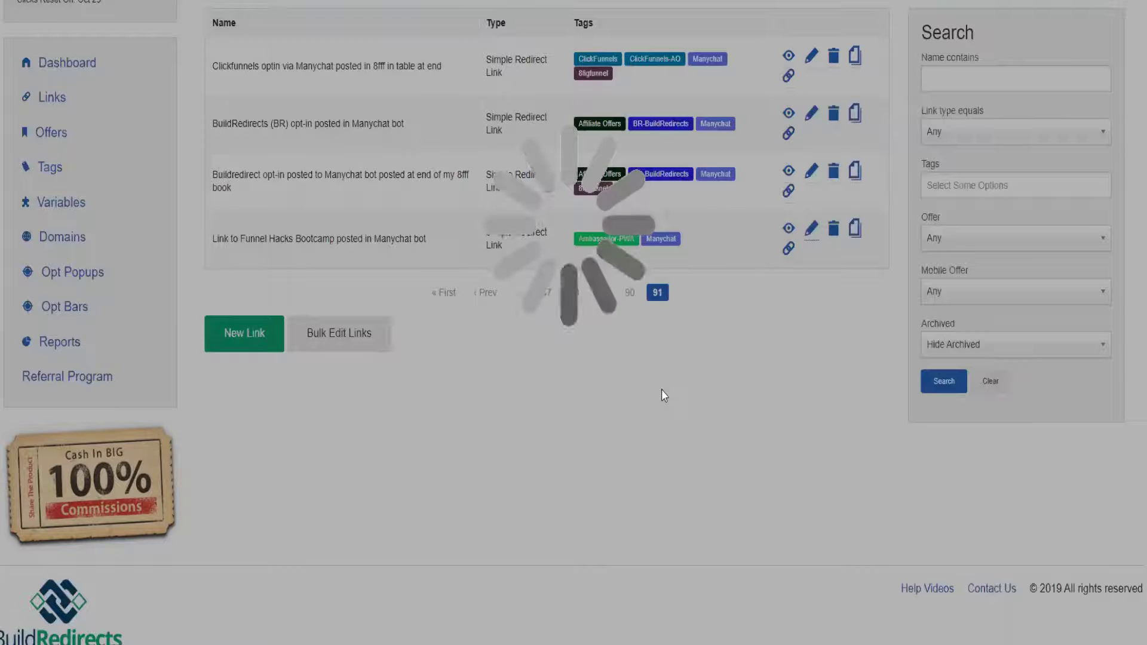
- Replace the link's offer with "Funnel Hacks Bootcamp posted in manychat bot" and update the link
scroll(590, 328, down, 3)
scroll(574, 323, down, 2)
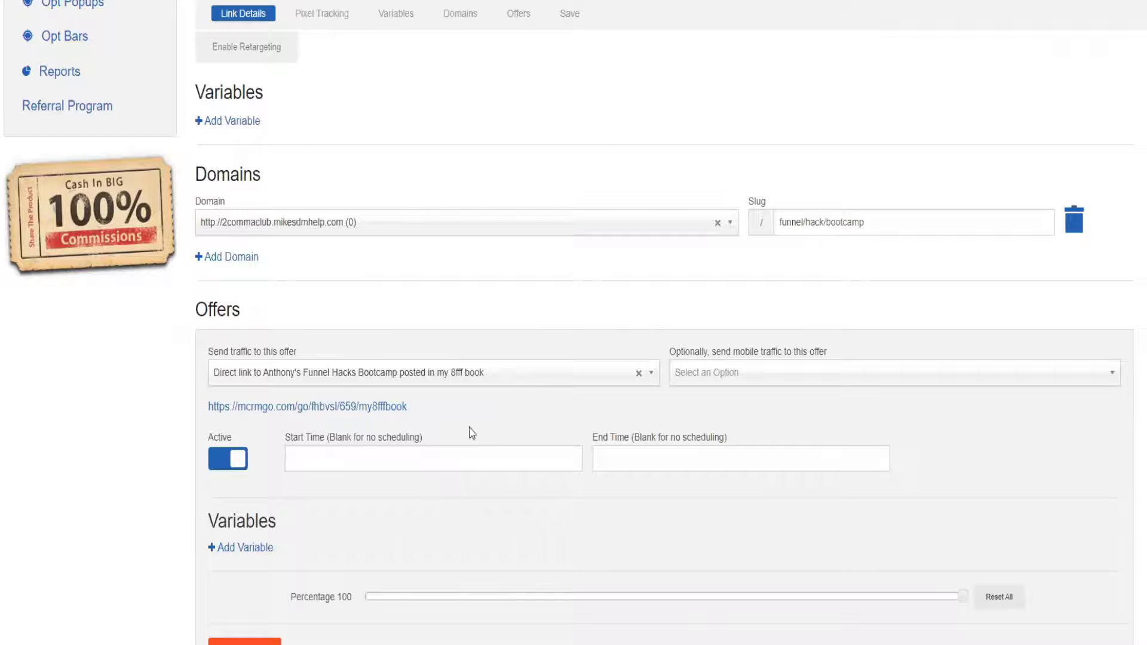
click(638, 374)
click(501, 383)
text(f)
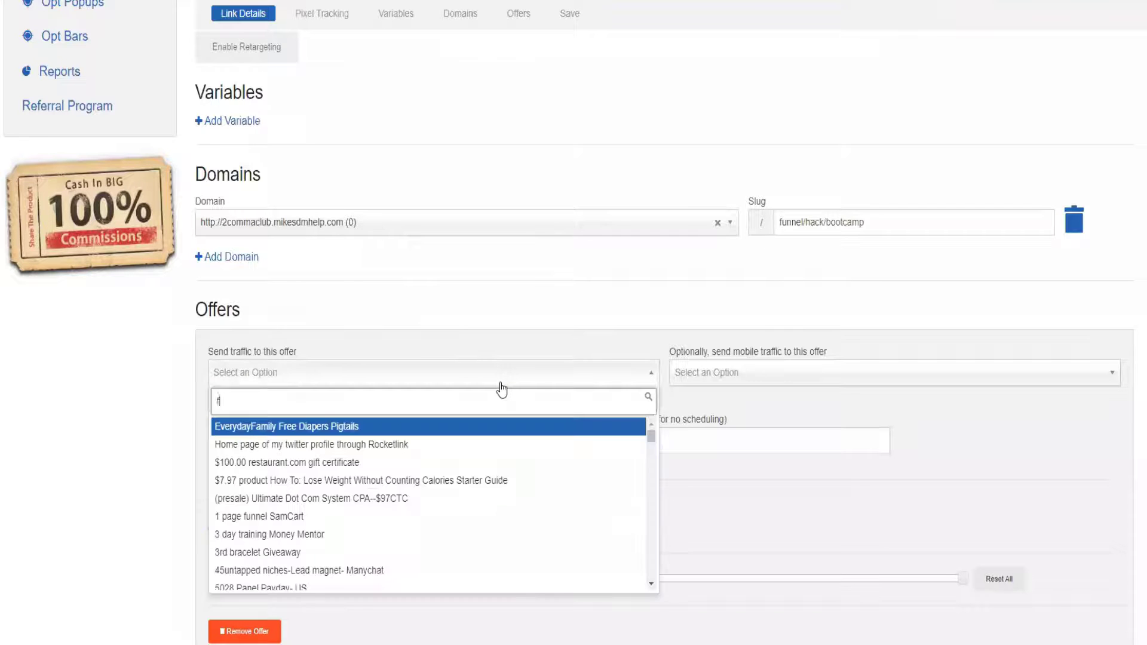
text(unnel hack)
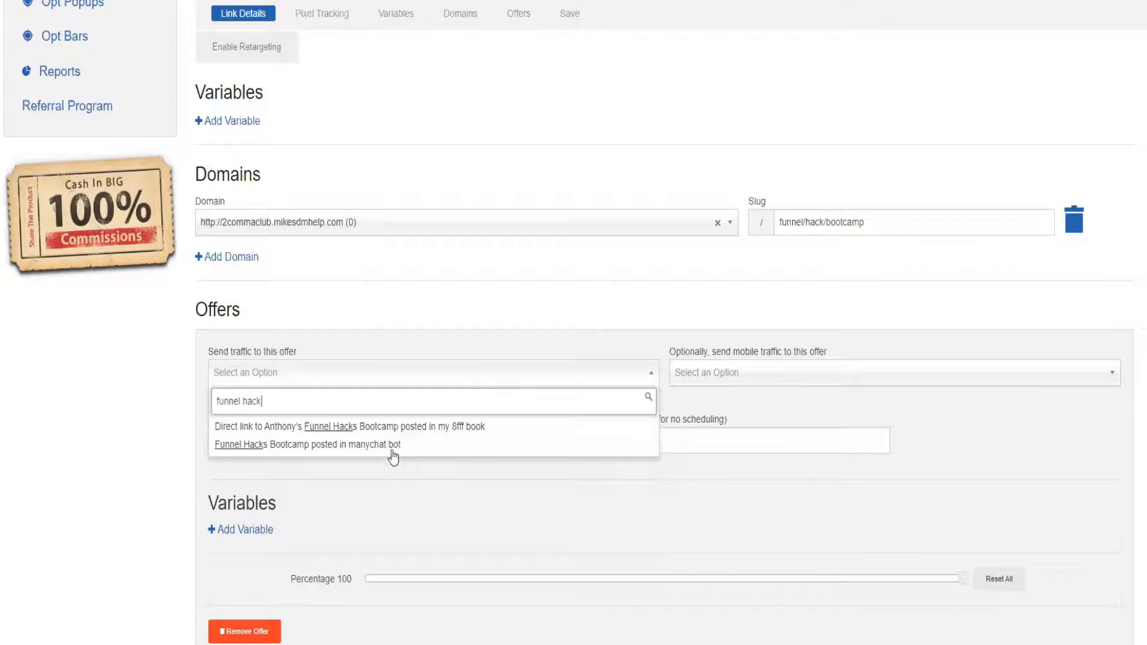
click(468, 447)
scroll(450, 435, down, 4)
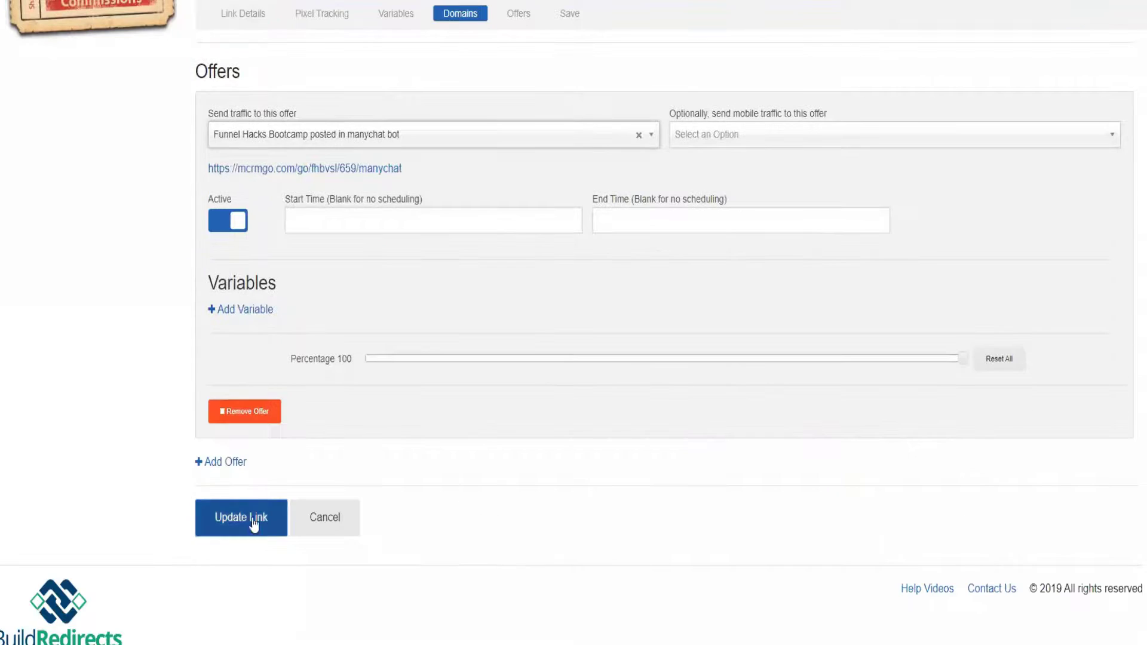
click(225, 514)
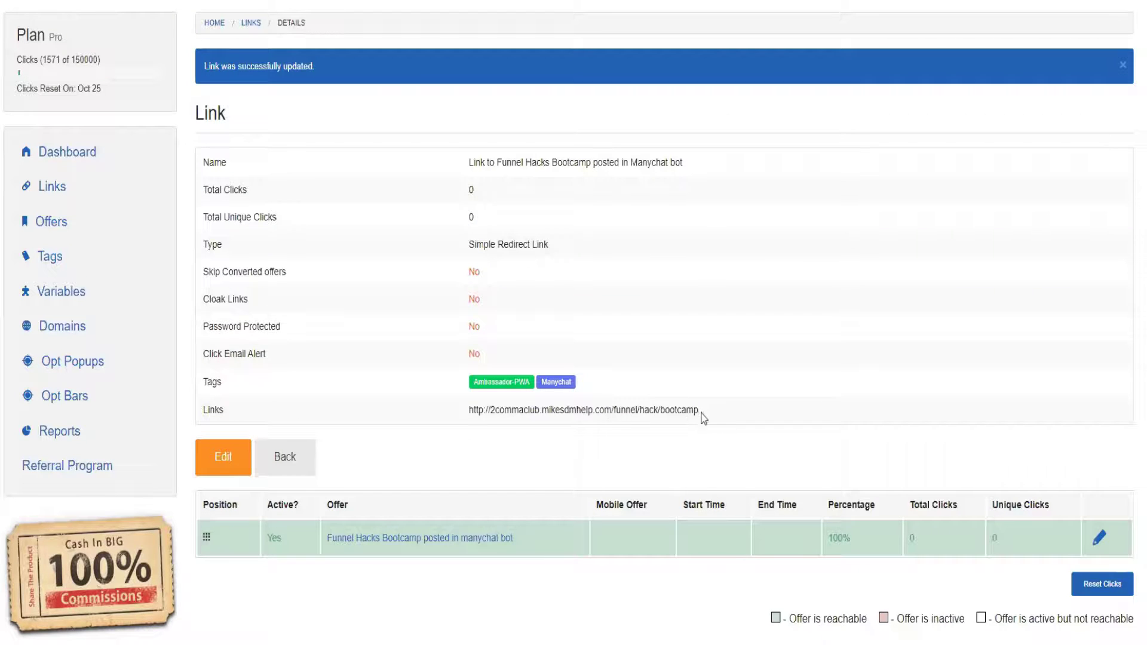
- Copy the tracking link's URL and set it as the website address of the CLICK HERE button in the ManyChat opt-in message
drag(703, 419, 468, 420)
right_click(578, 416)
click(616, 478)
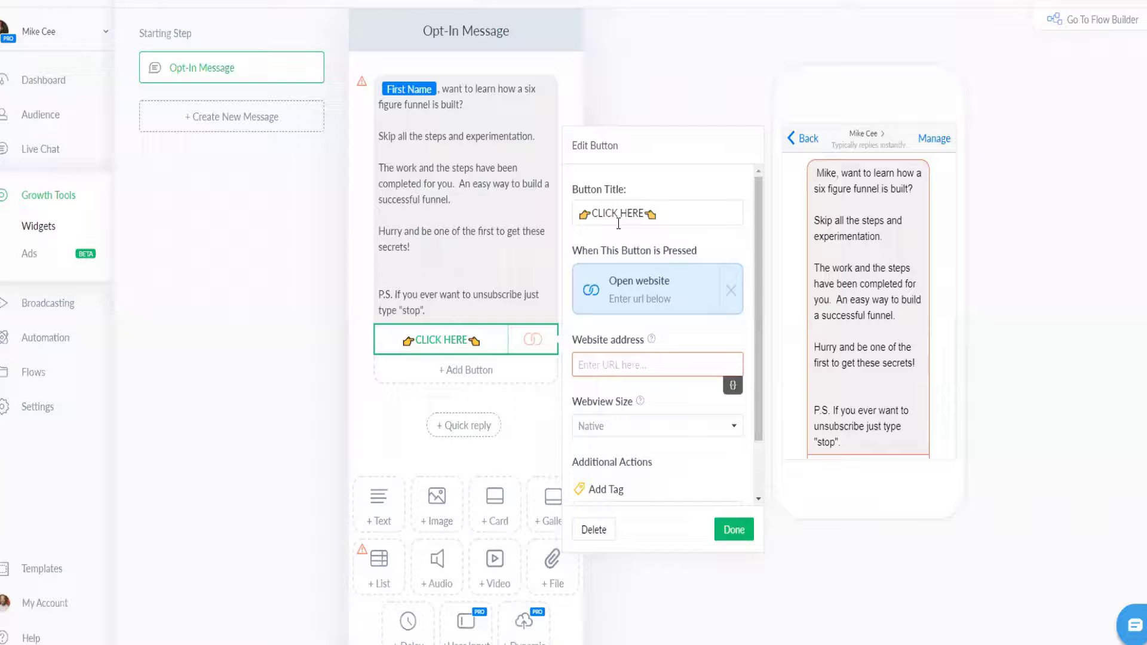
right_click(614, 366)
click(642, 476)
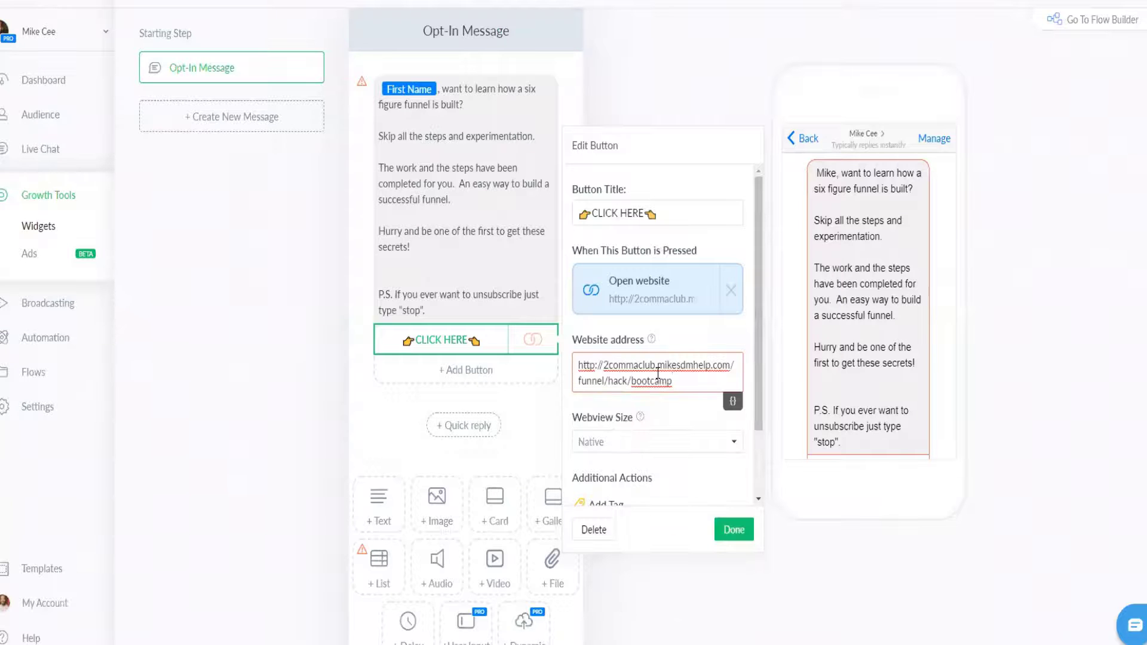
click(733, 529)
- Search Google Images in a new browser tab for hack-themed pictures
click(469, 186)
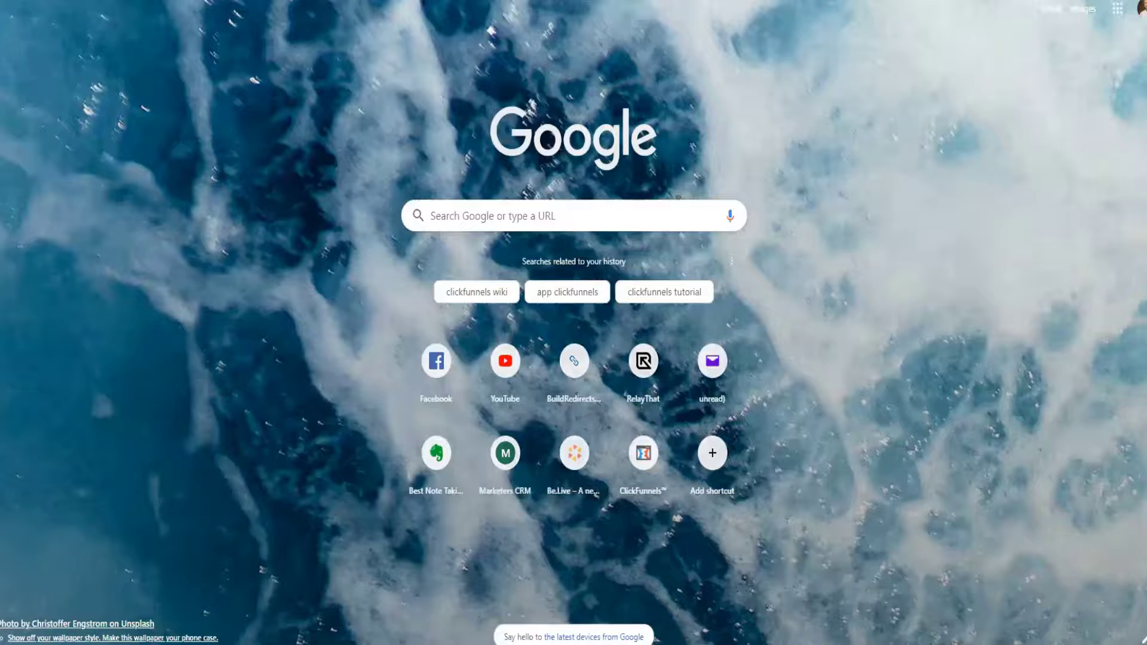
text(funnel hacks)
key(Return)
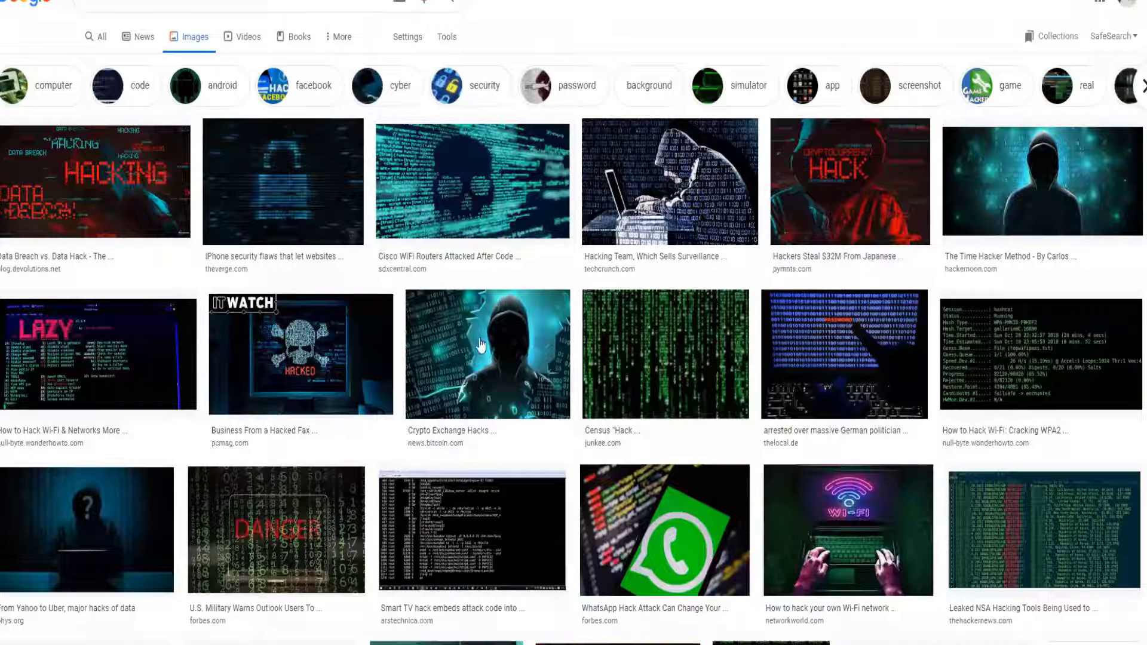
- Find the "Inside the Hack of the Century" picture in the image results and capture it as a screenshot
scroll(512, 326, down, 8)
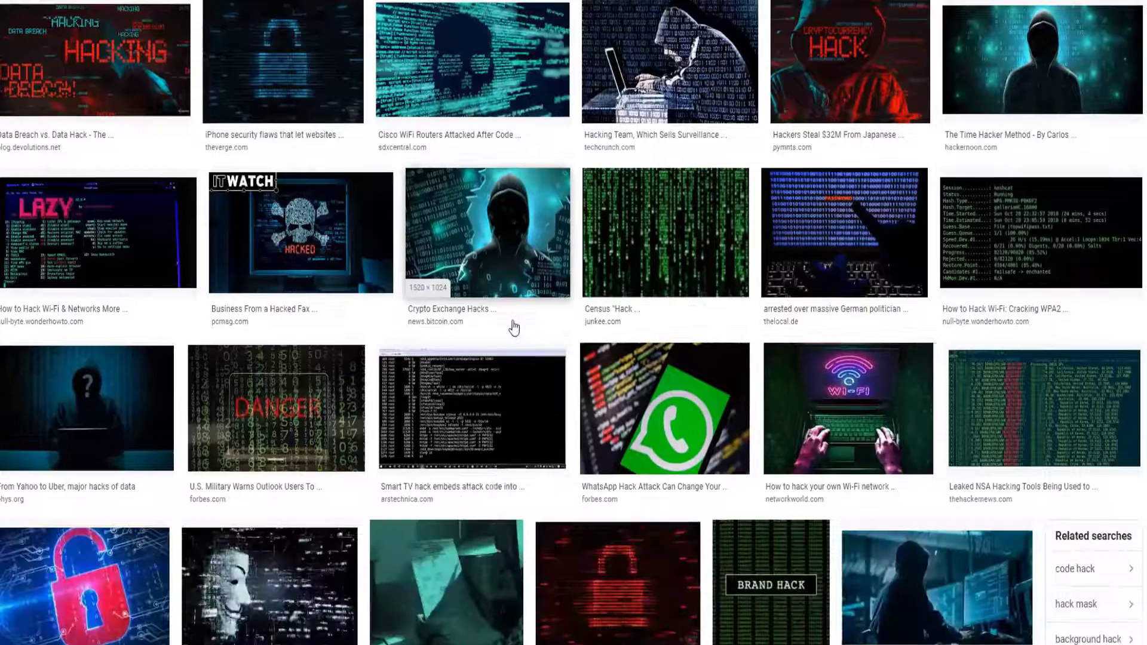
scroll(514, 327, down, 10)
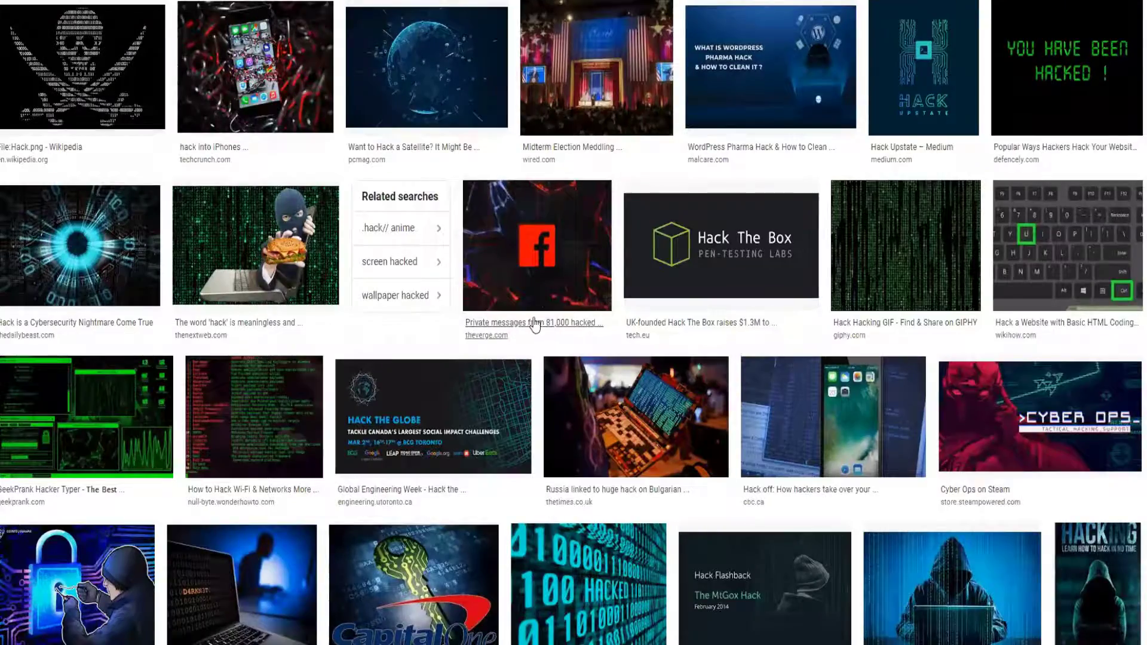
scroll(525, 318, down, 4)
scroll(621, 407, down, 7)
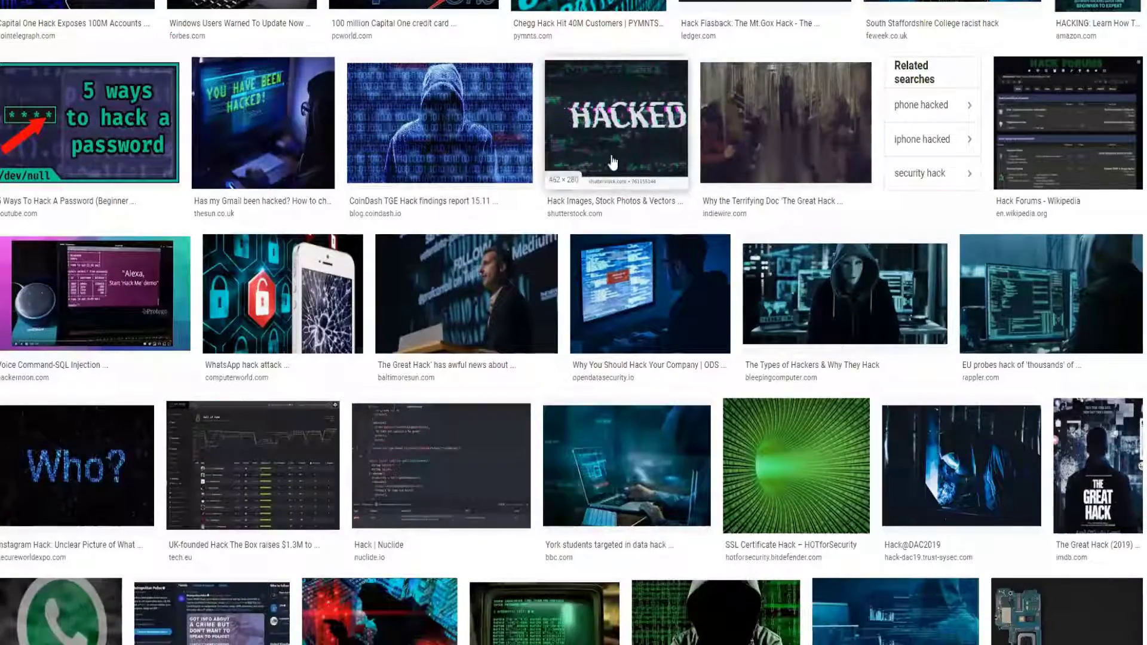
scroll(651, 221, down, 8)
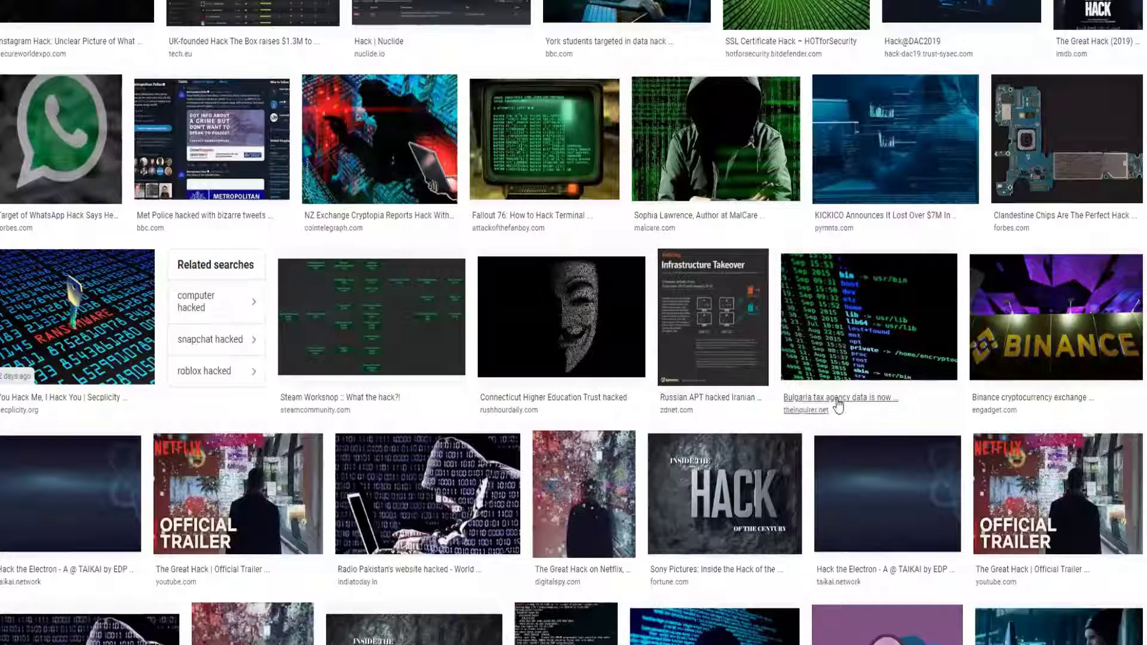
scroll(835, 402, down, 1)
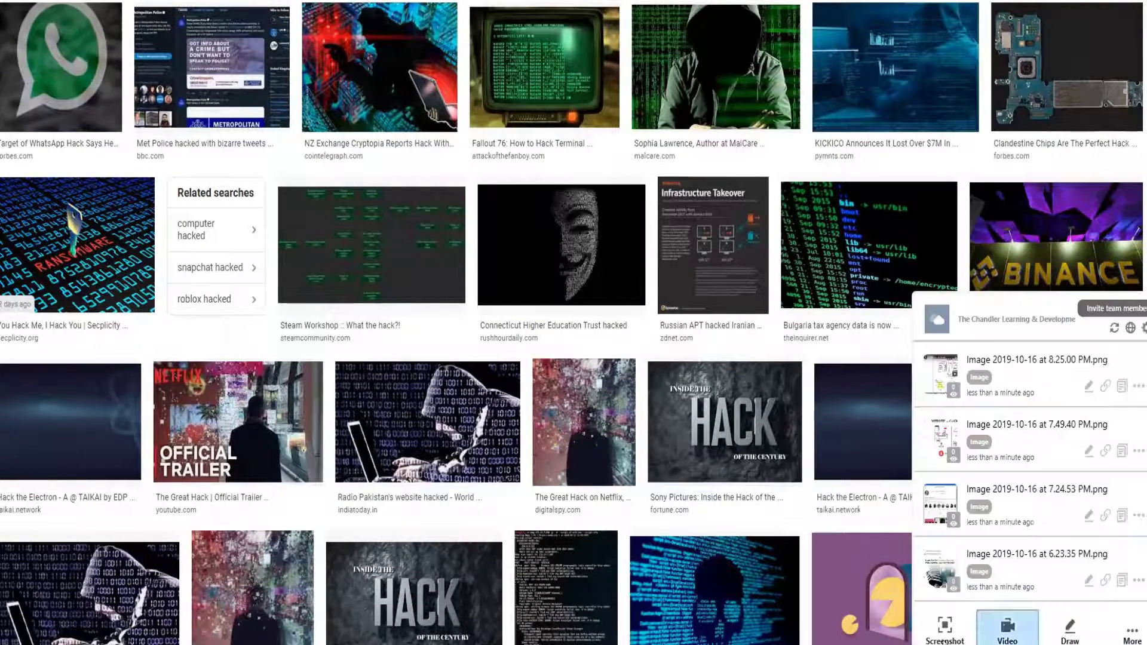
key(Print)
drag(682, 376, 796, 481)
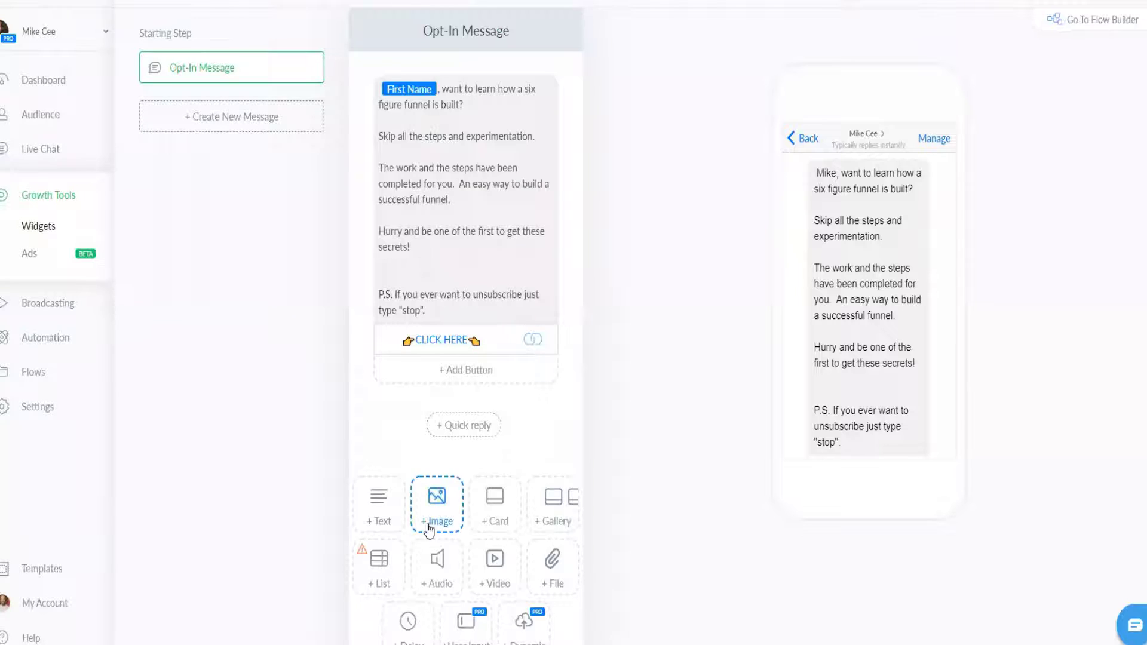
- Add an image block above the text in the ManyChat opt-in message and upload the newly captured screenshot into it
click(428, 529)
drag(568, 440, 543, 94)
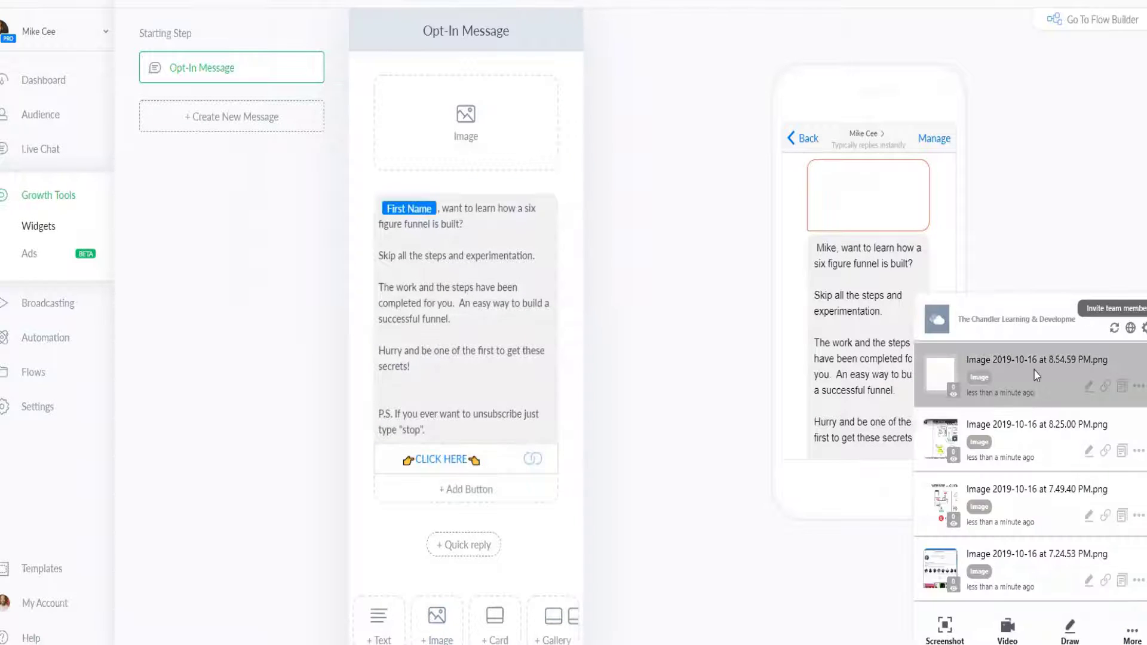
drag(1037, 374, 477, 139)
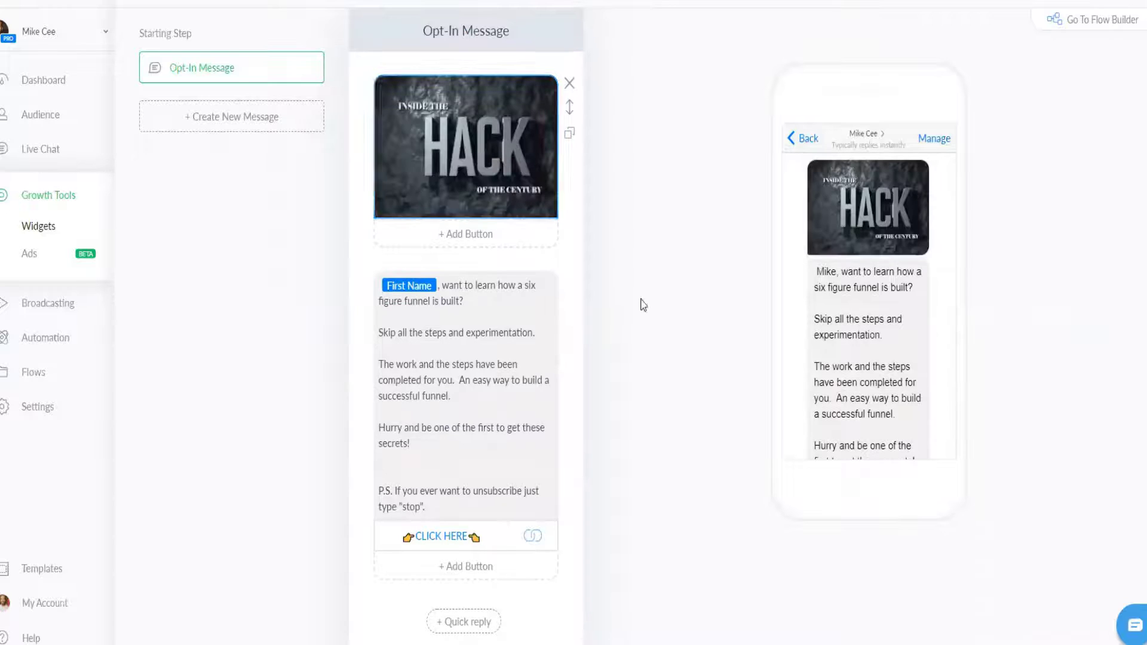
click(419, 300)
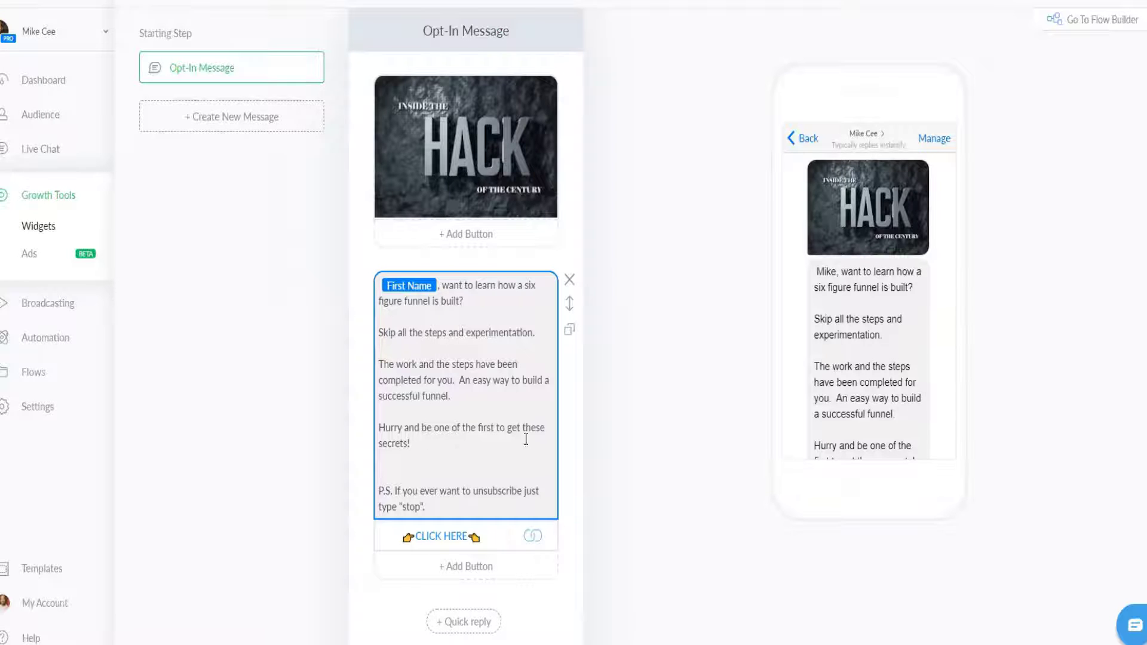
scroll(443, 461, down, 4)
scroll(600, 410, down, 1)
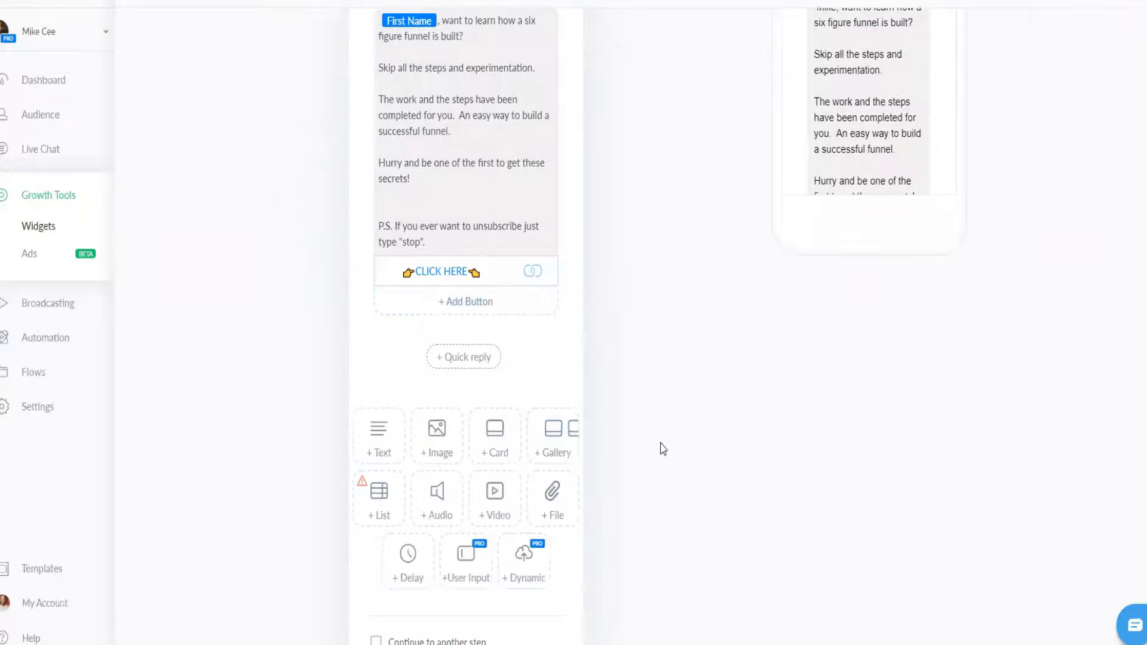
scroll(640, 270, up, 5)
click(640, 270)
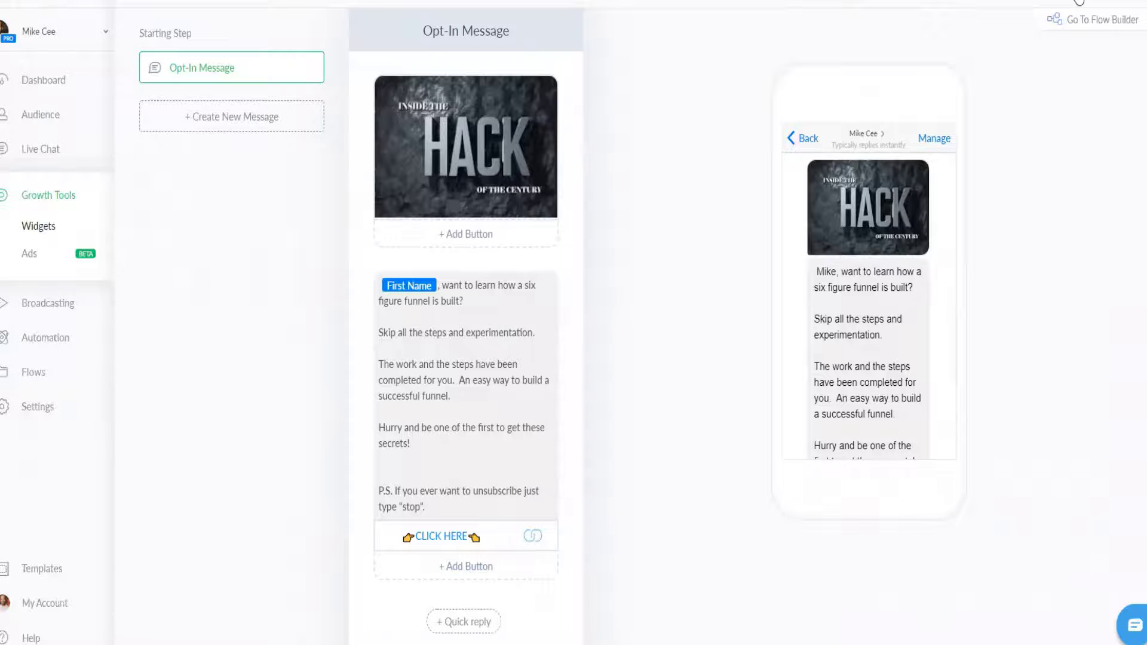
- Add a button titled CLICK HERE under the image and make it open a website
click(479, 238)
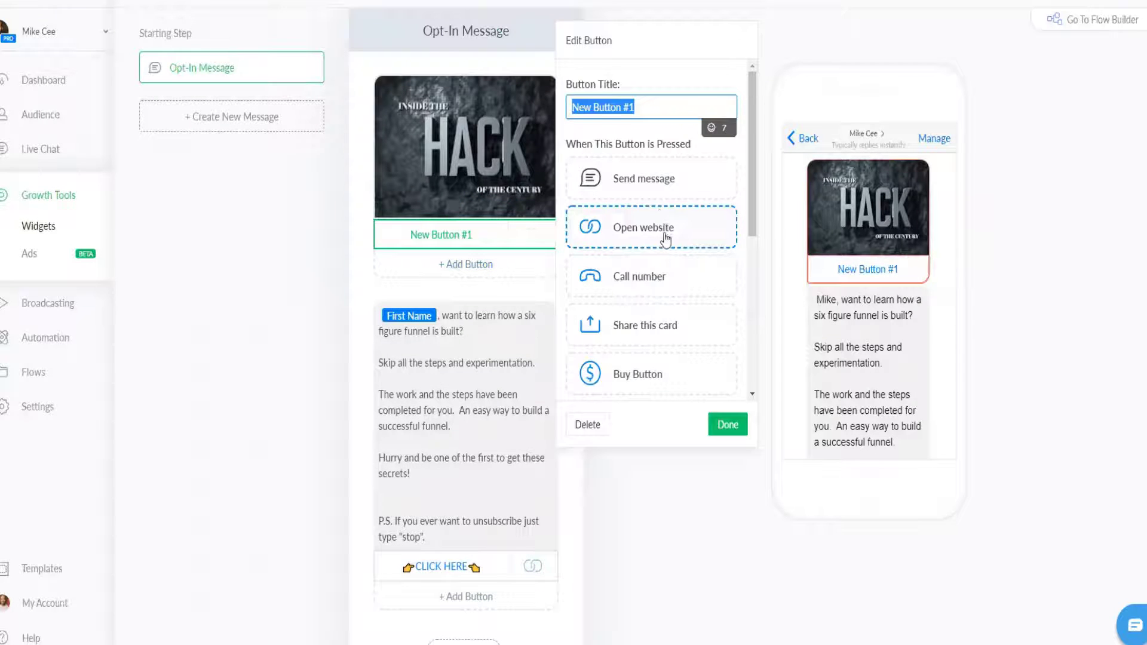
click(666, 239)
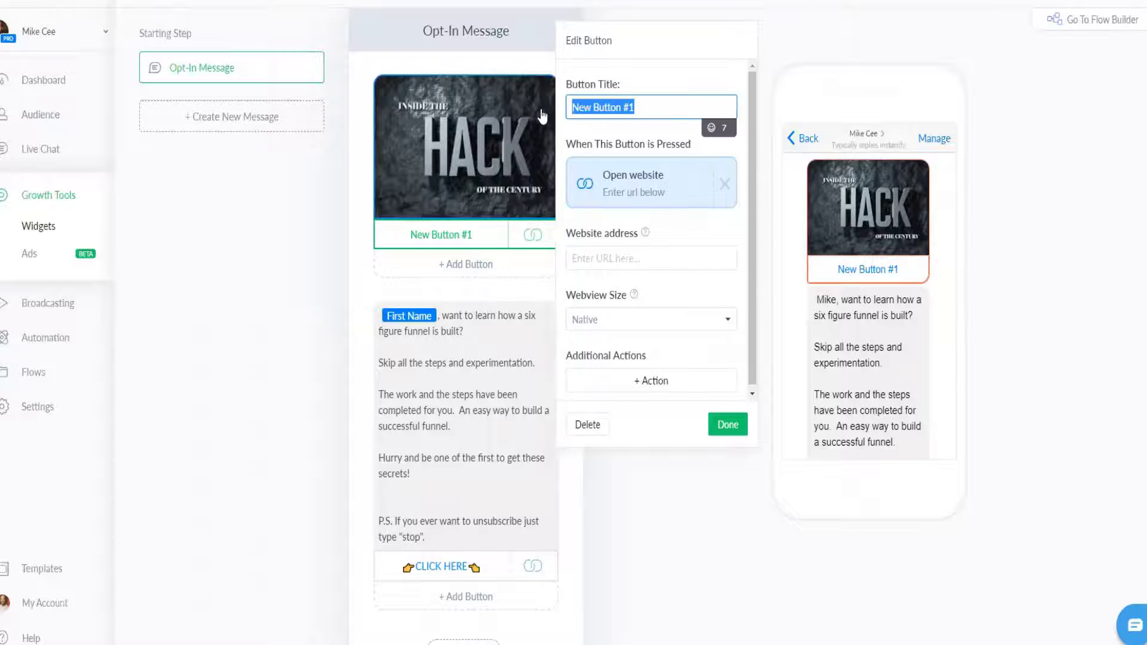
text(CLICK HERE)
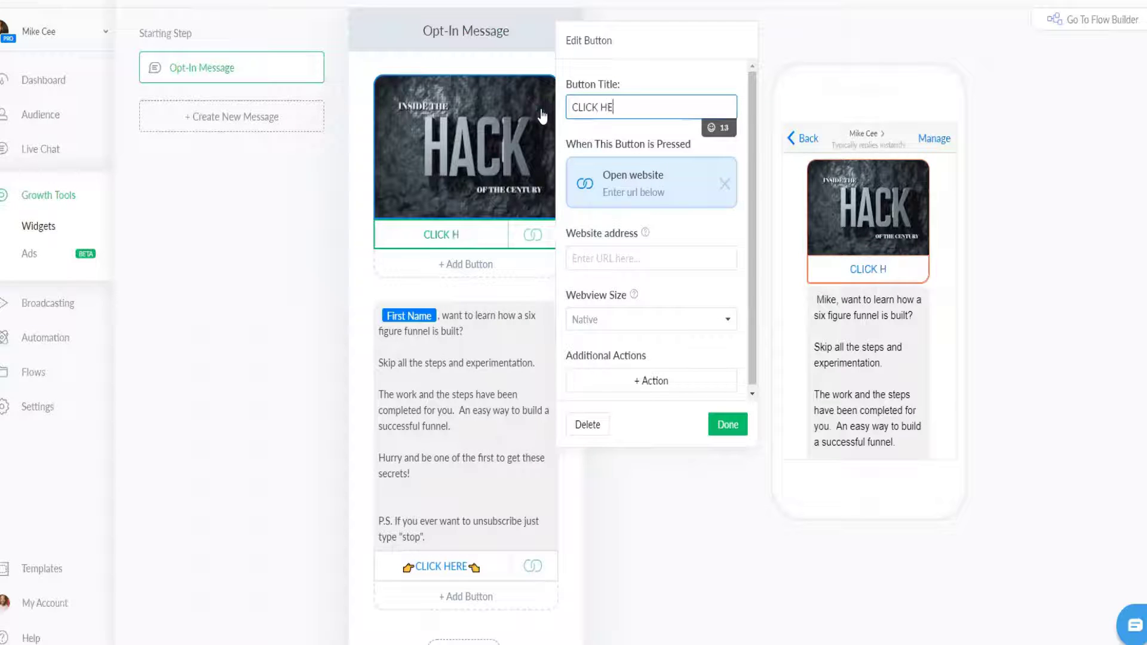
click(416, 568)
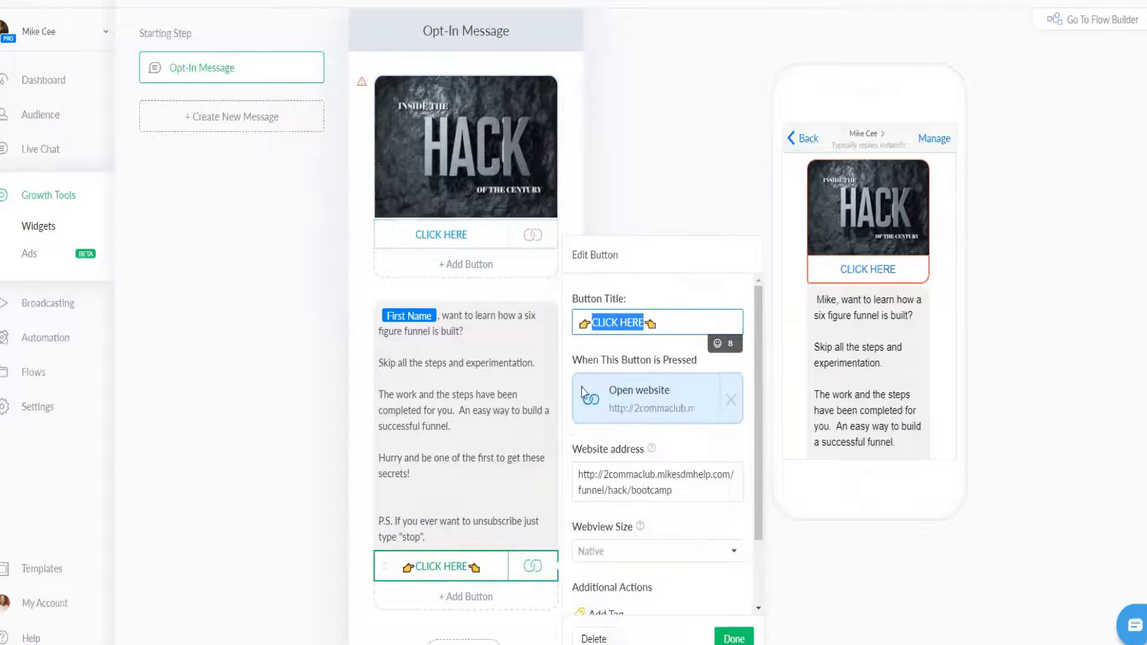
click(589, 323)
click(590, 323)
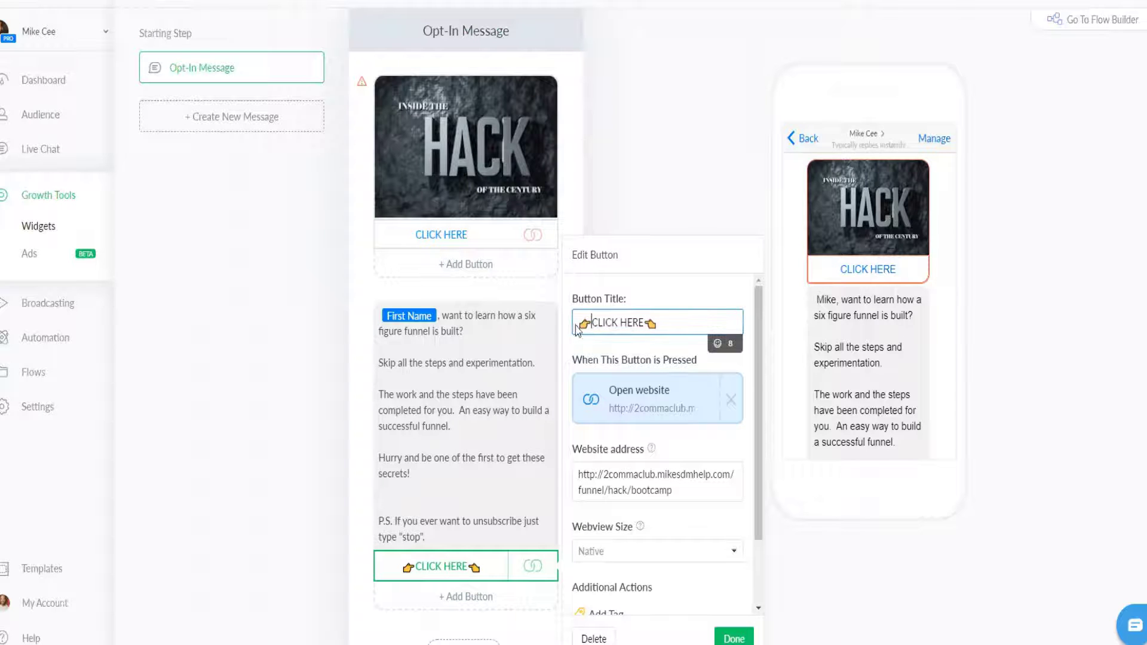
click(442, 234)
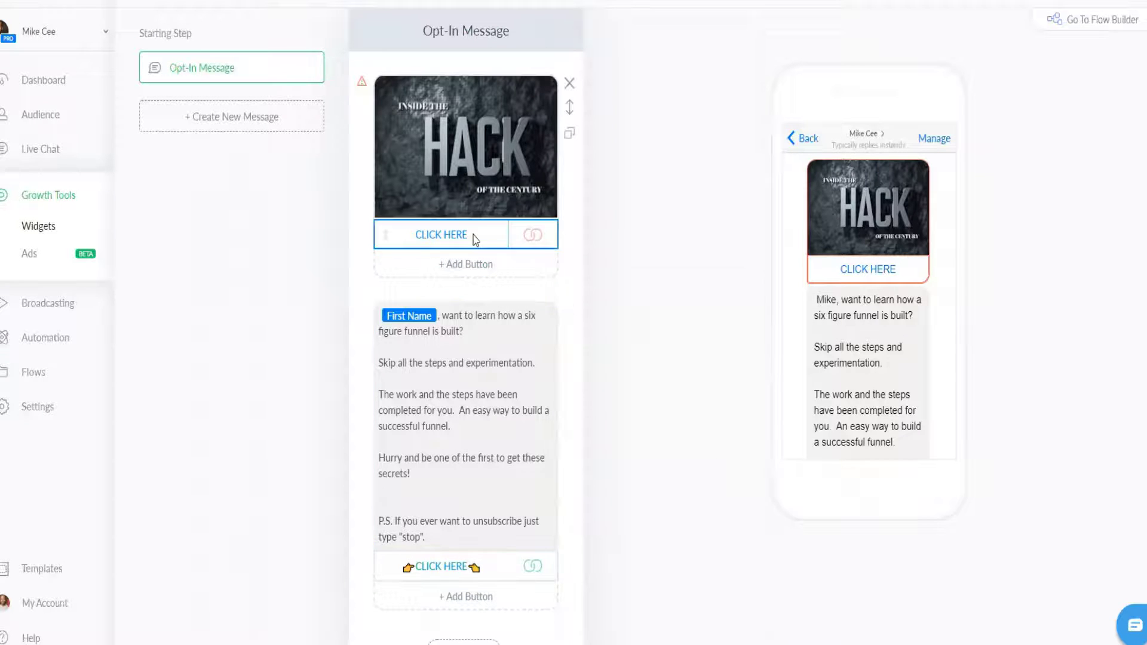
right_click(632, 258)
click(682, 366)
key(ctrl+a)
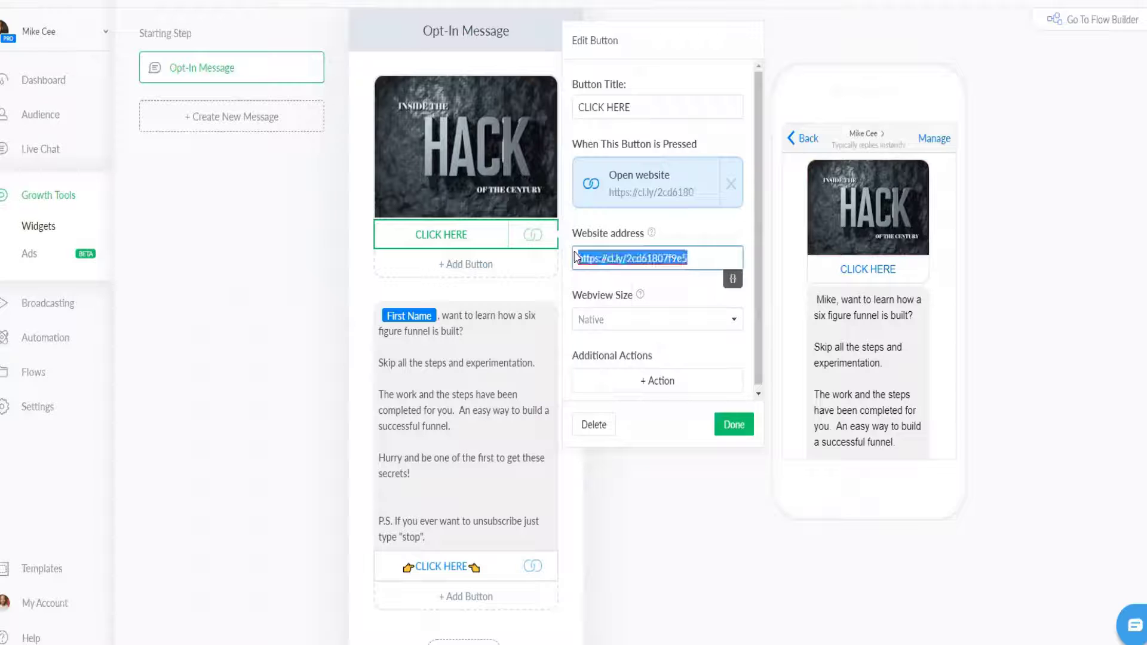
key(BackSpace)
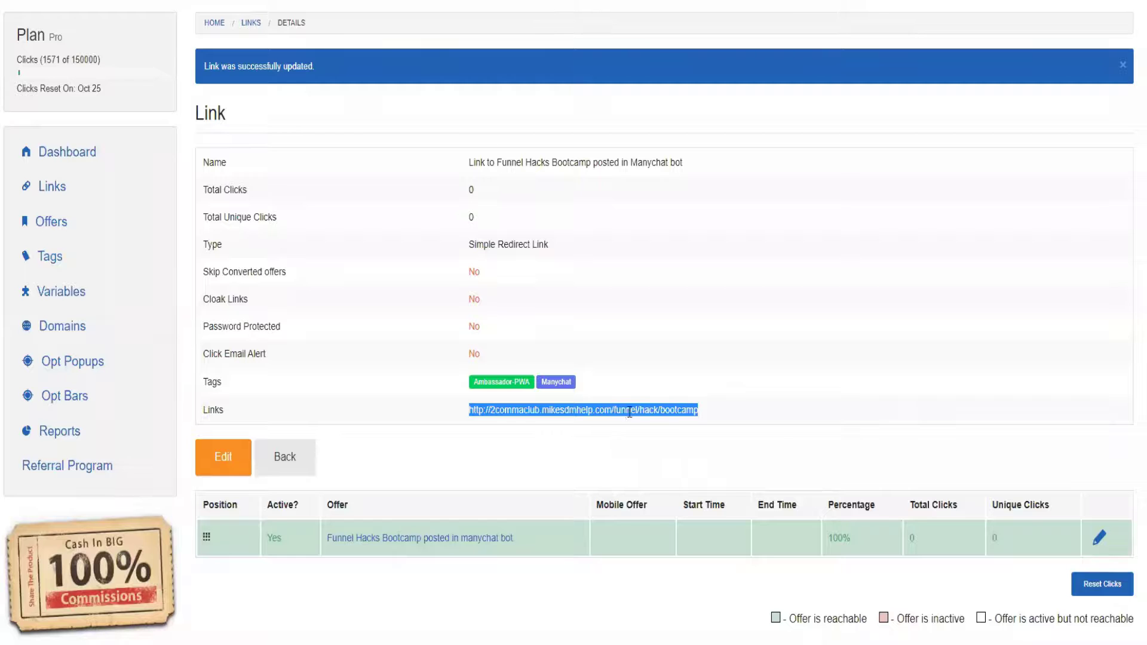
- Copy the Funnel Hacks Bootcamp tracking link from BuildRedirects and set it as the website address of the image's CLICK HERE button
right_click(629, 412)
click(688, 441)
right_click(633, 408)
click(742, 418)
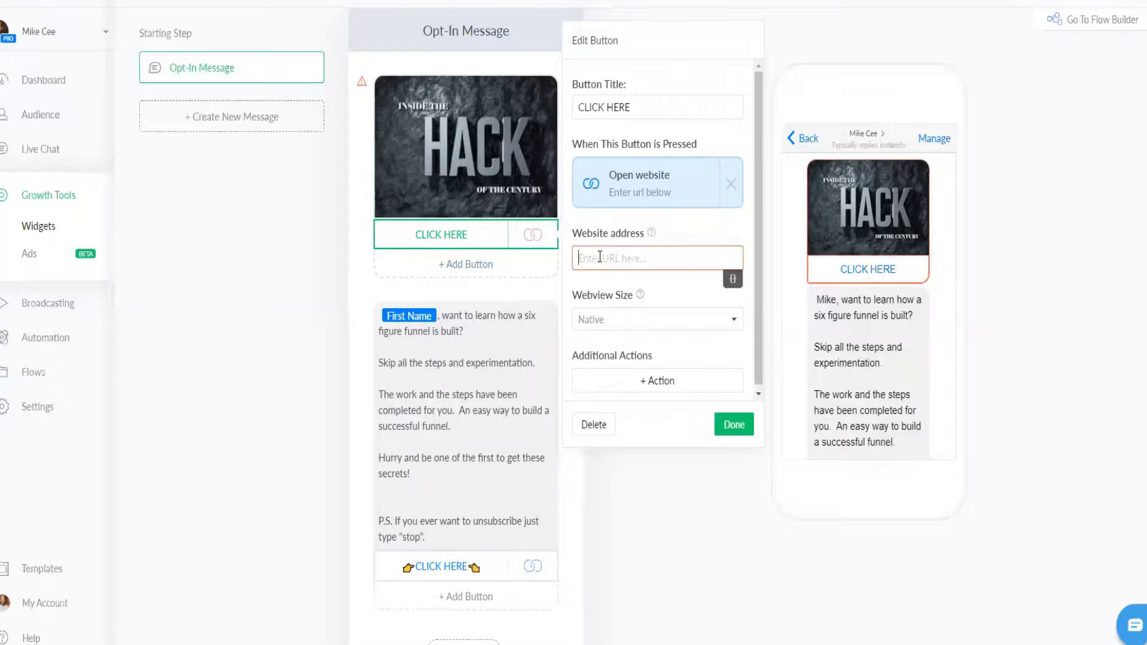
right_click(600, 257)
click(651, 366)
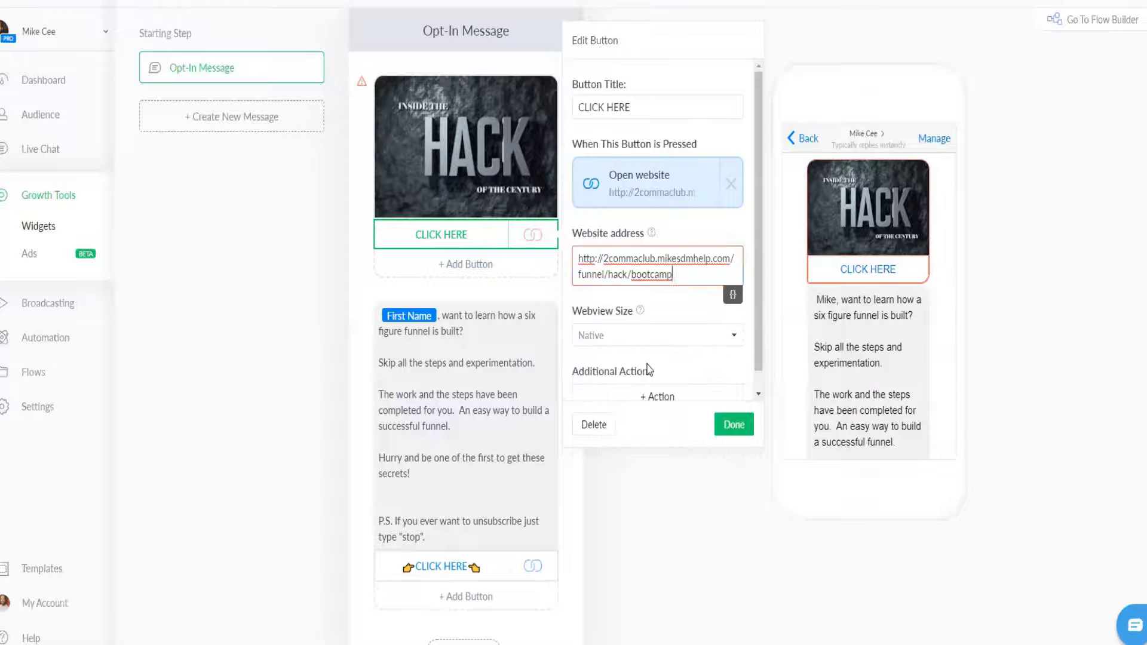
click(734, 424)
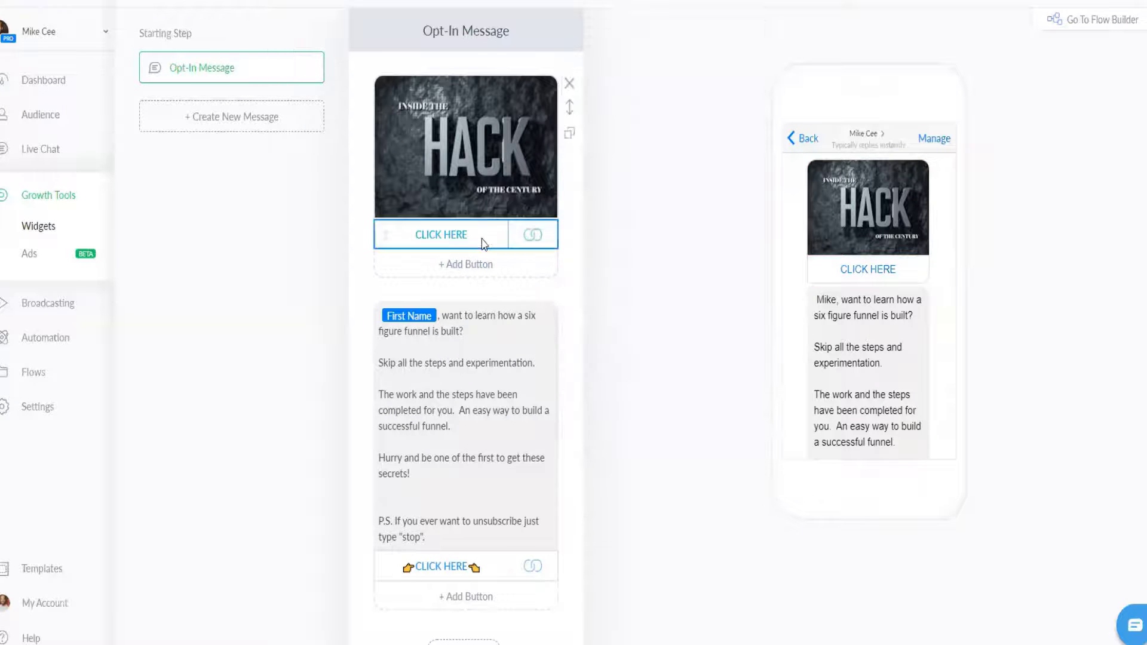
- Copy the Backhand Index Pointing Left emoji from Emojipedia and add it after CLICK HERE in the image button's title
click(486, 239)
click(674, 111)
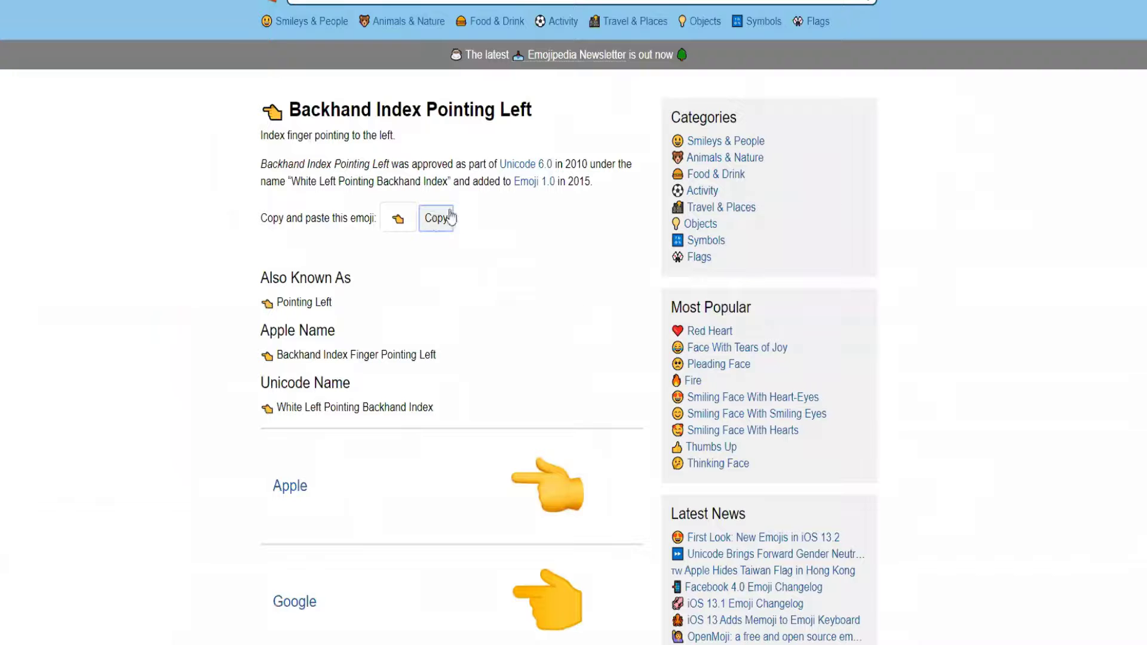
click(438, 217)
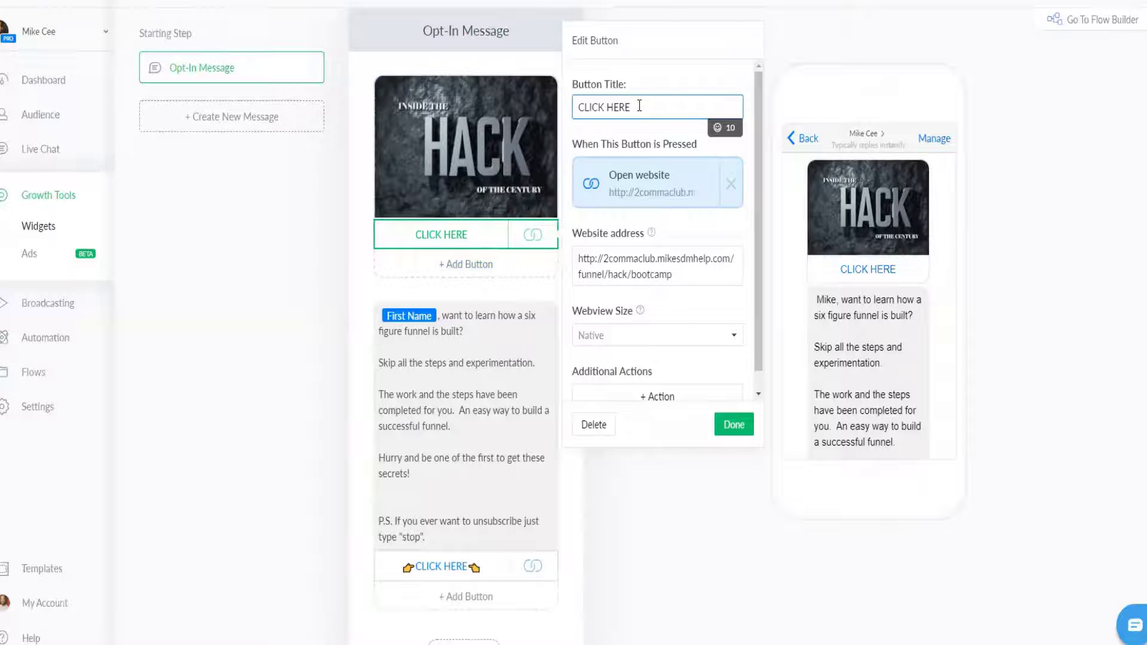
key(ctrl+v)
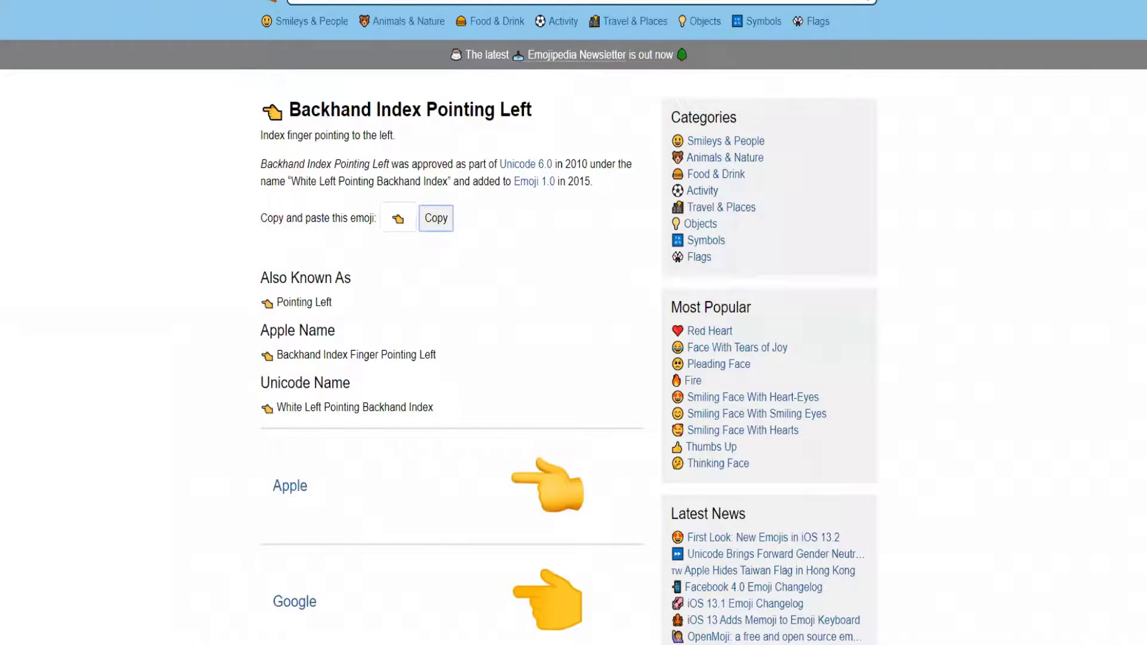
- Copy the Backhand Index Pointing Right emoji from Emojipedia and insert it before CLICK HERE in the image button's title
key(alt+Left)
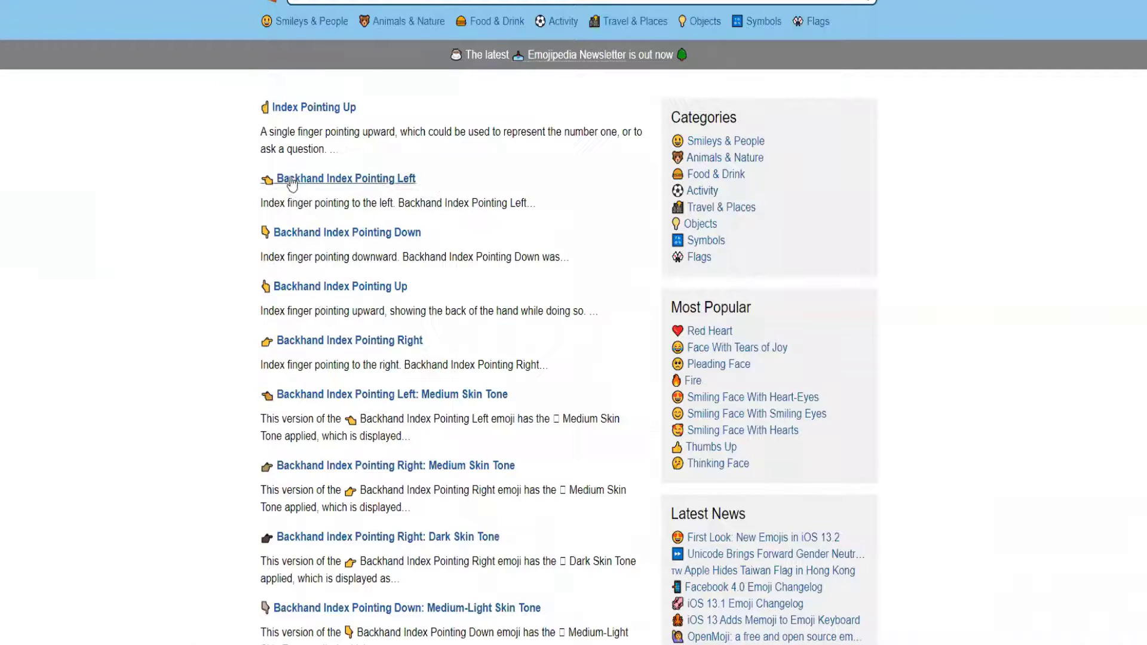
click(332, 340)
click(436, 218)
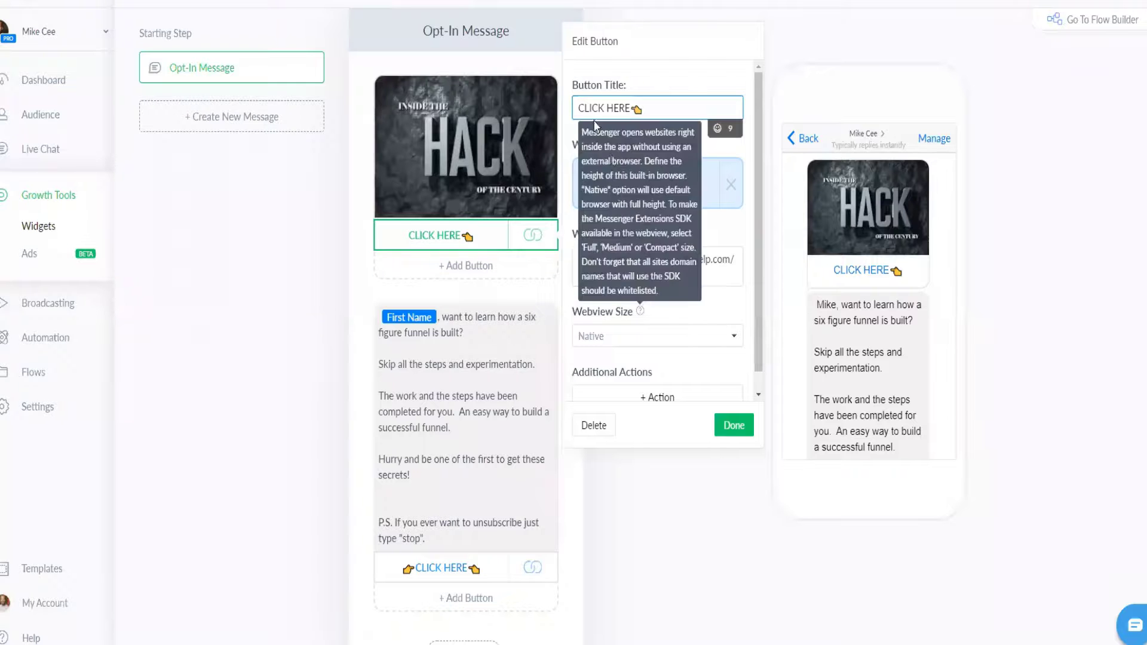
key(Home)
key(ctrl+v)
- Give the image's button an Add Tag action, choose the tag matching "fu", and finish editing the button
scroll(674, 389, down, 1)
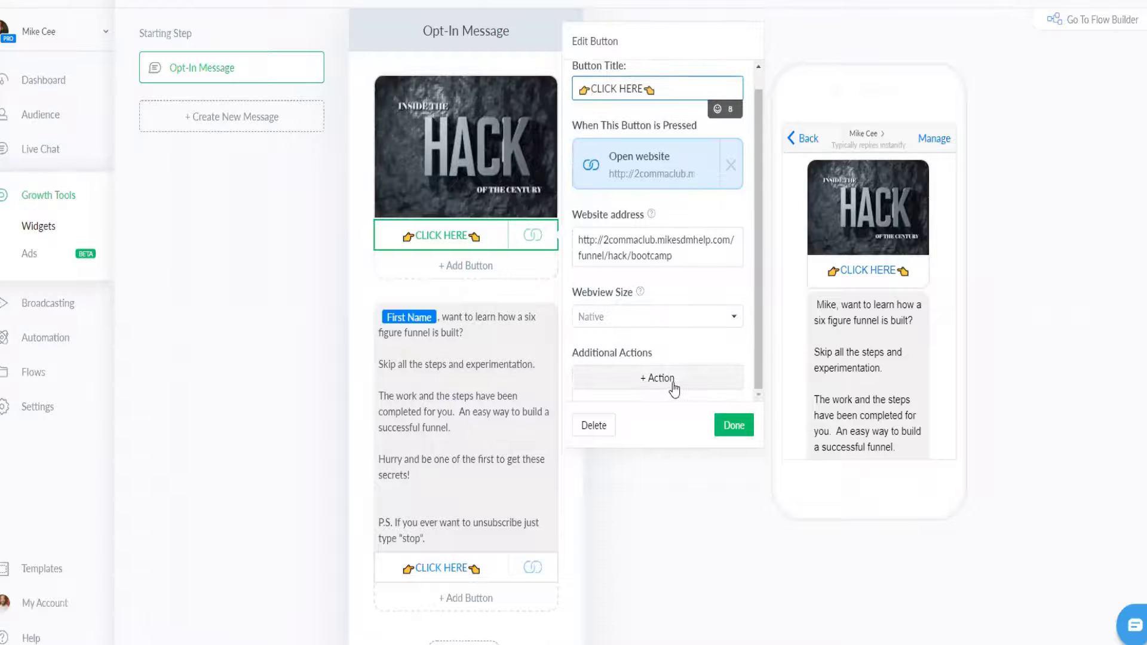
click(674, 387)
click(648, 412)
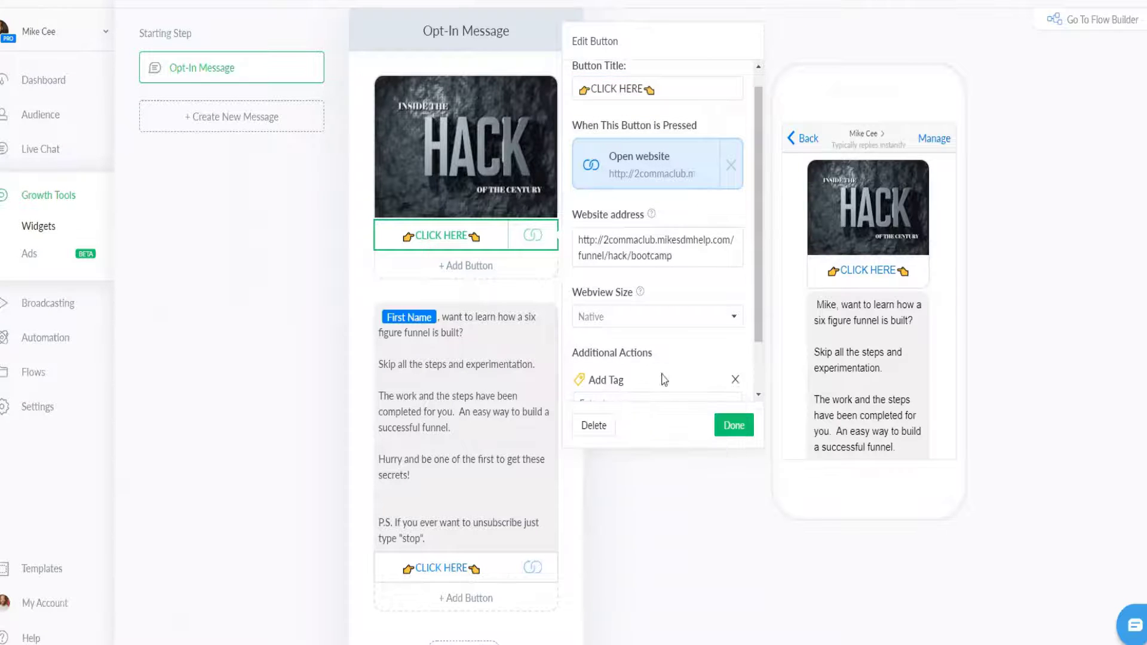
click(627, 341)
text(fu)
click(633, 369)
click(712, 494)
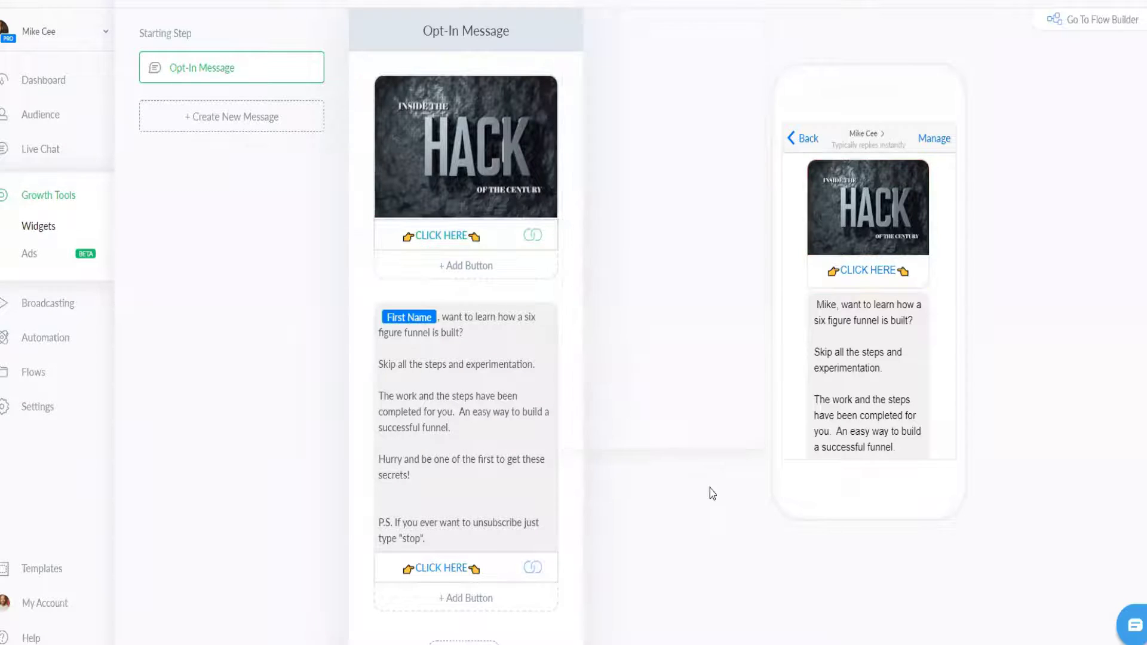
- Return from the opt-in message to the Messenger Ref URL widget and proceed to its setup
scroll(627, 299, down, 2)
scroll(632, 330, up, 2)
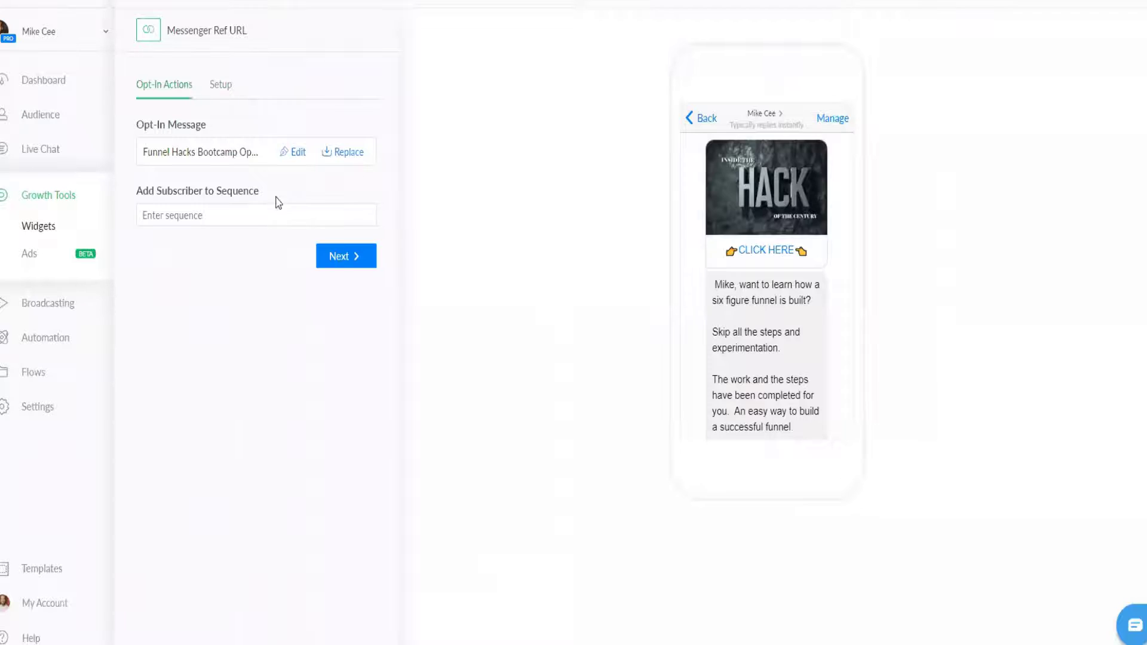
click(346, 256)
click(193, 177)
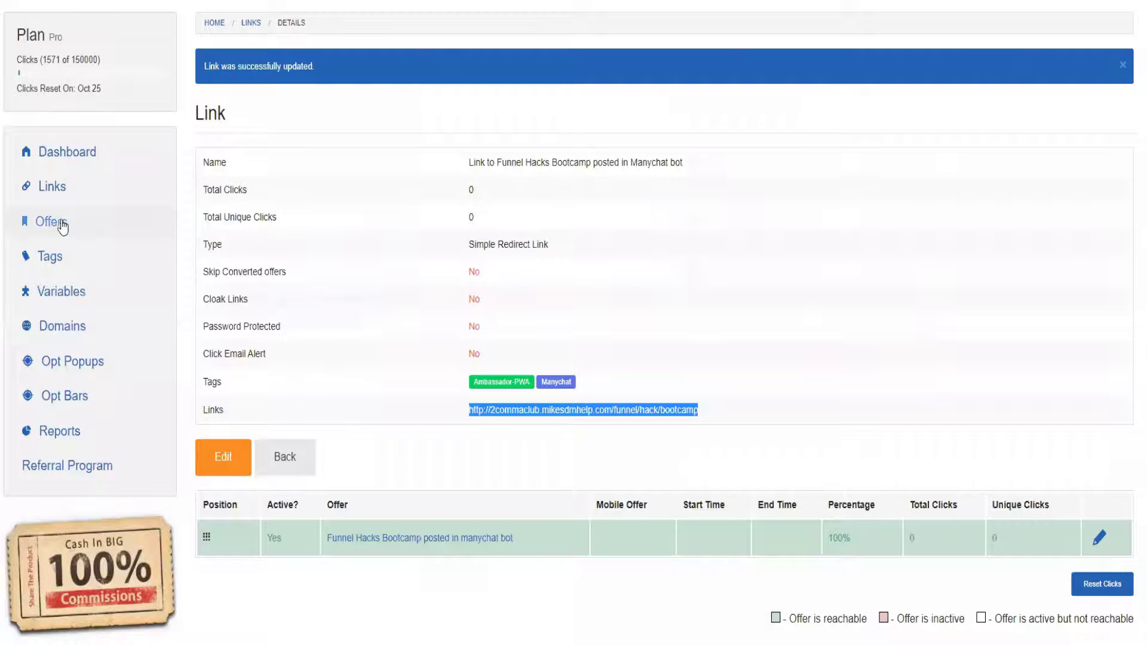
- Start a new offer named Funnel Hacks Bootcamp opt-in via Manychat and paste the copied Messenger Ref URL as its link
click(30, 223)
scroll(388, 466, down, 2)
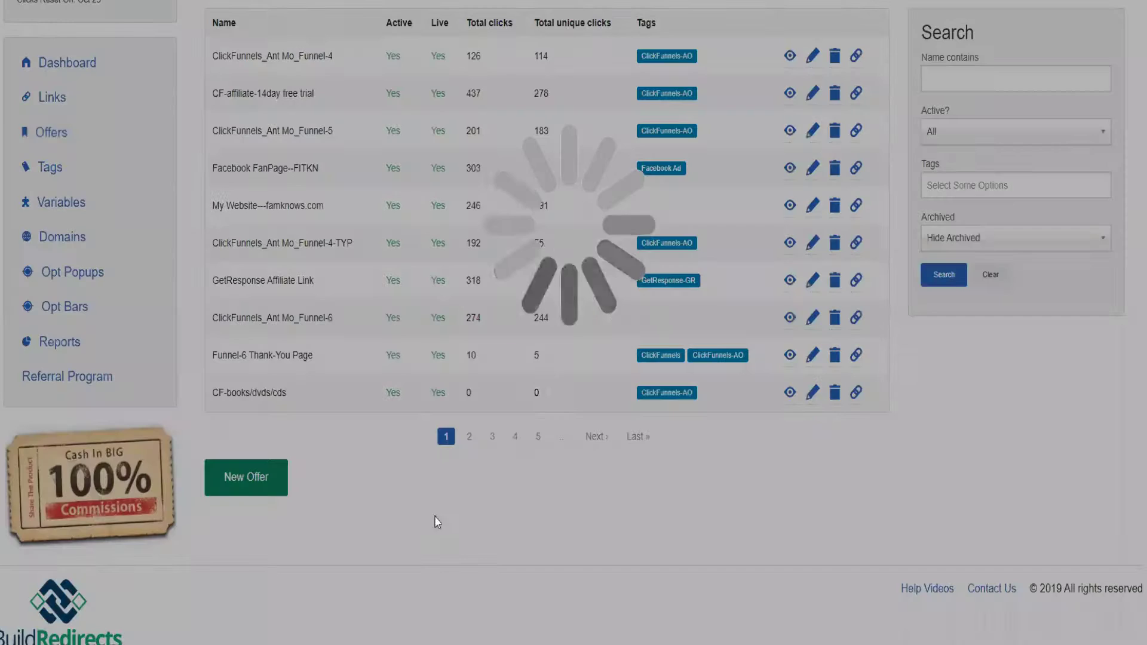
click(315, 177)
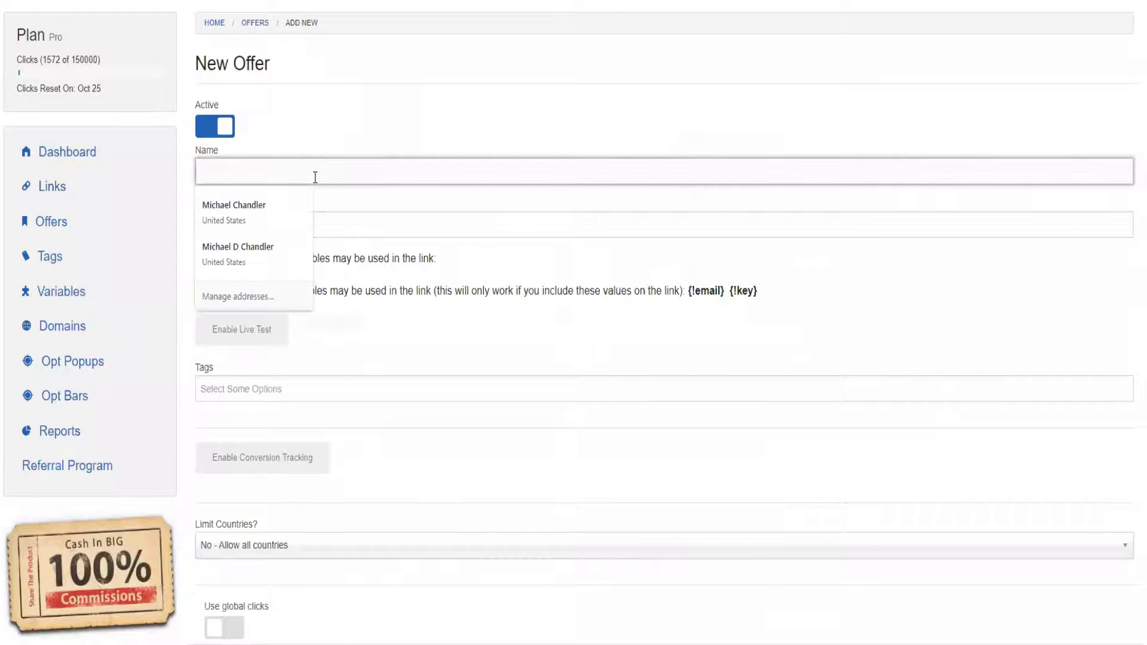
text(Funnel Hacks Bootcamp opt-in v)
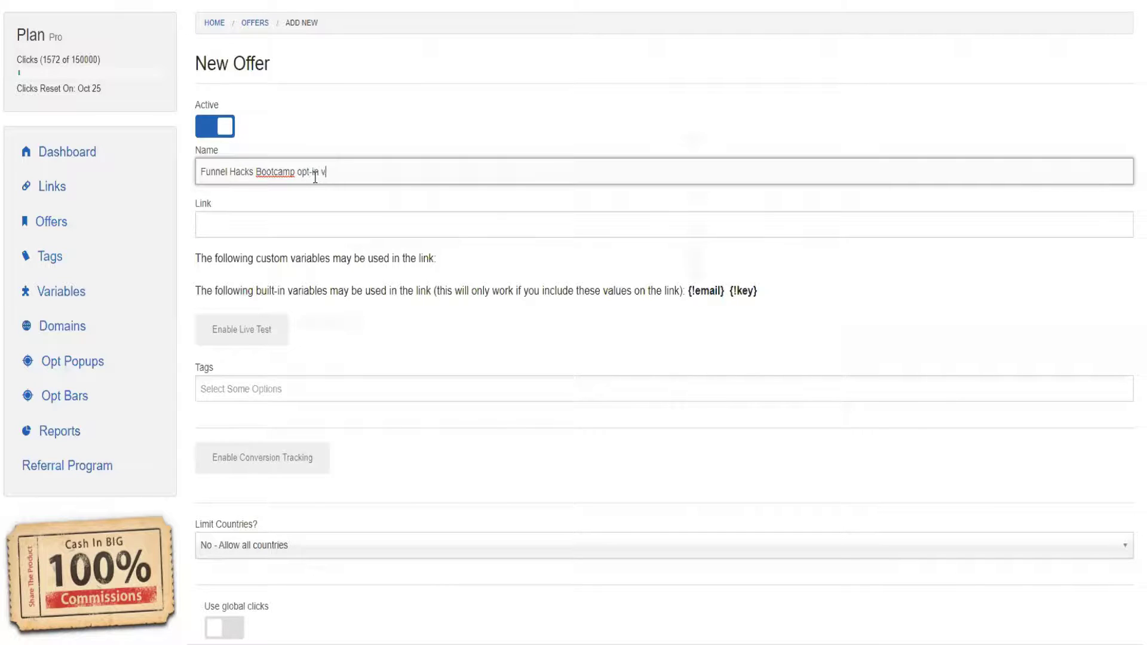
text(hat)
key(Tab)
key(ctrl+v)
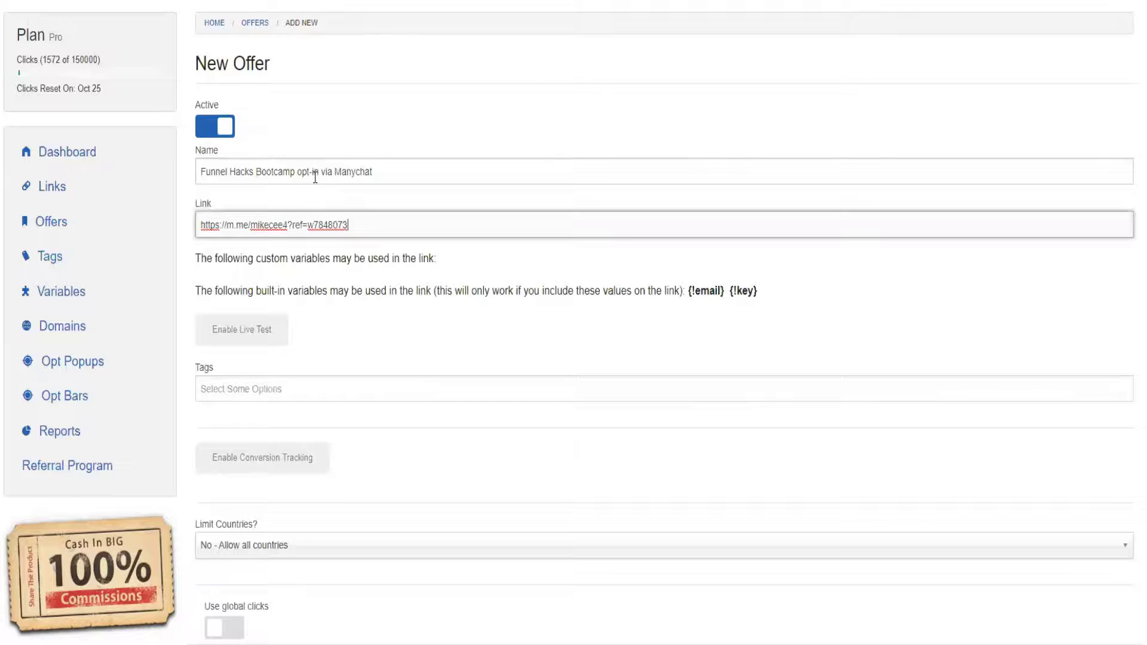
- Tag the offer with Manychat, Ambassador-PWA and Affiliate Offers, and create it
click(311, 391)
text(many)
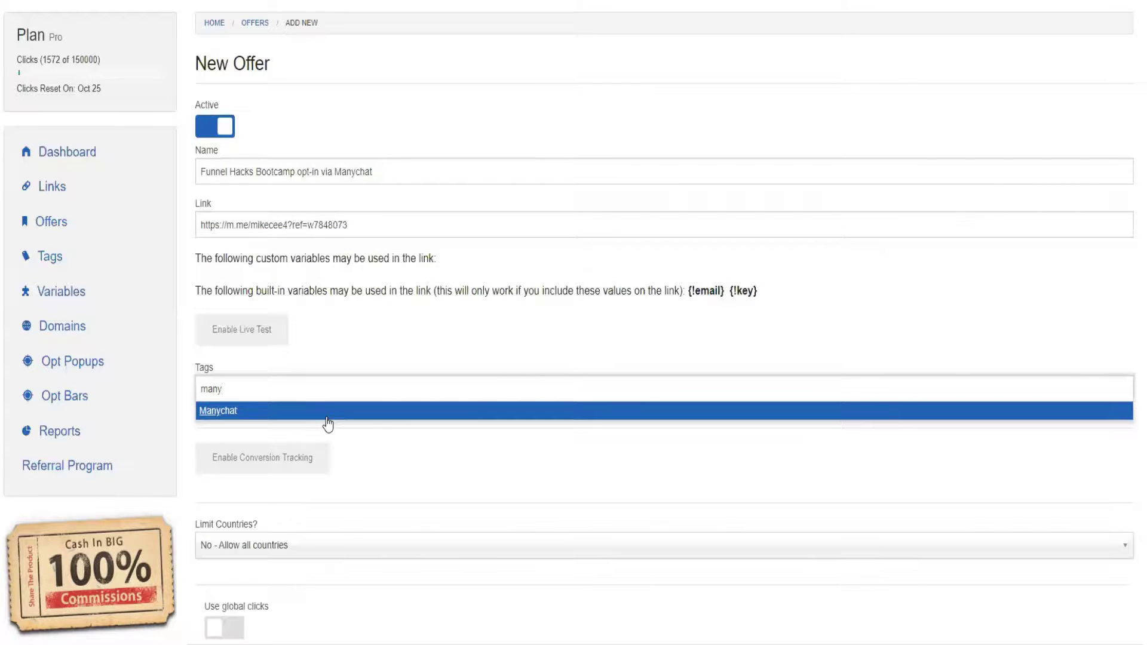
key(Return)
text(am)
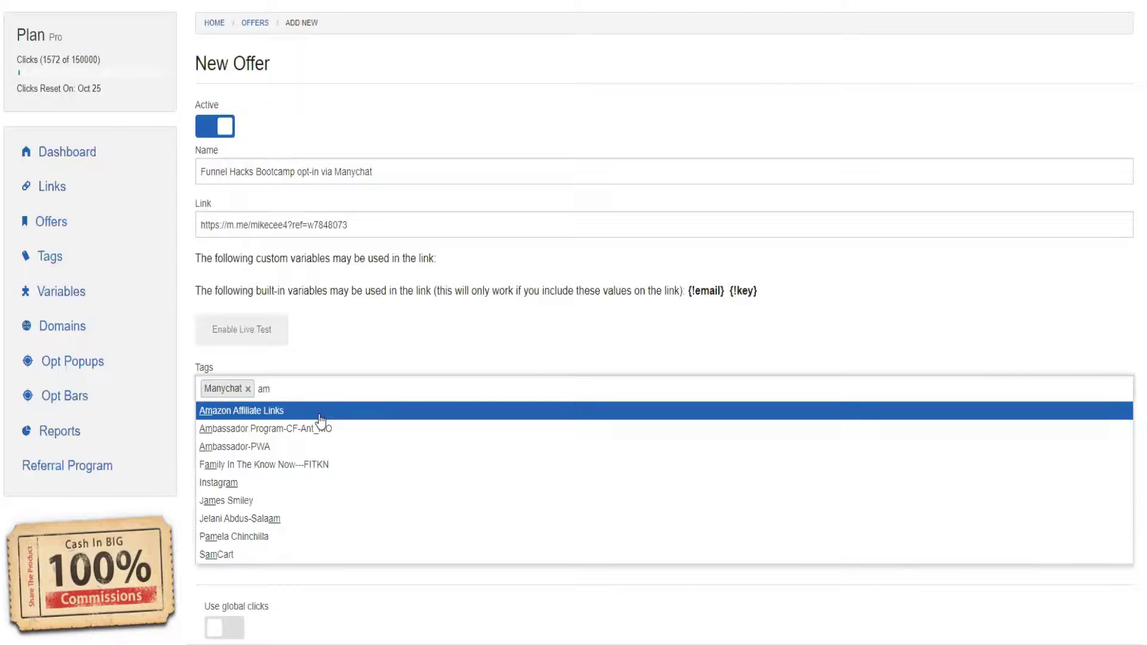
click(286, 447)
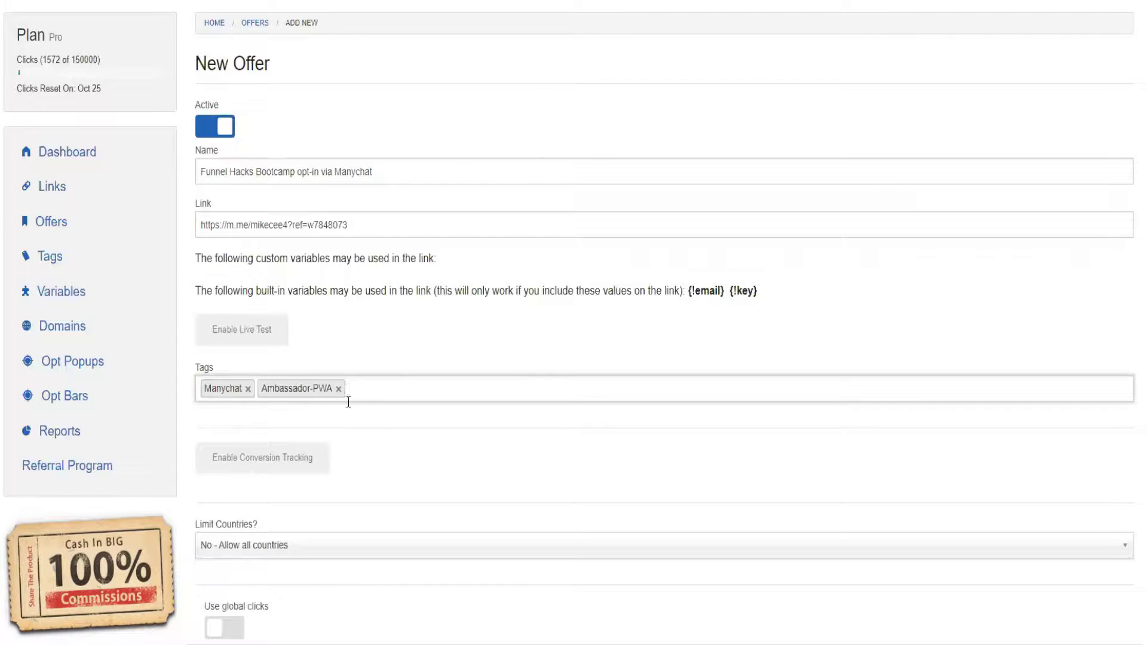
text(af)
click(309, 416)
scroll(385, 427, down, 2)
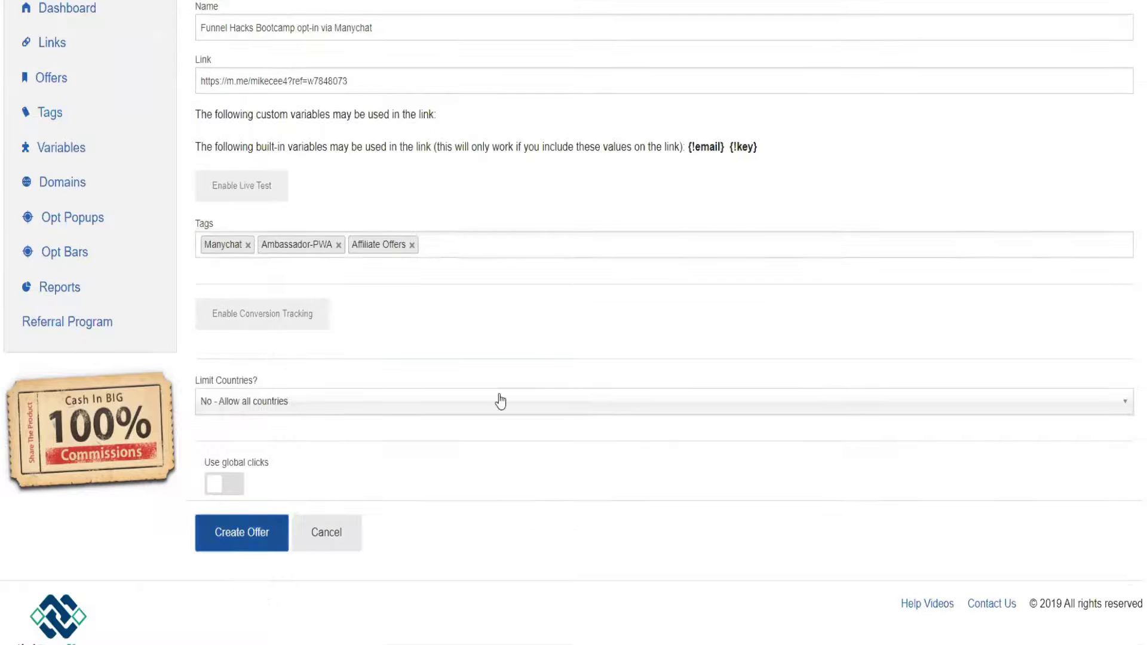
key(Return)
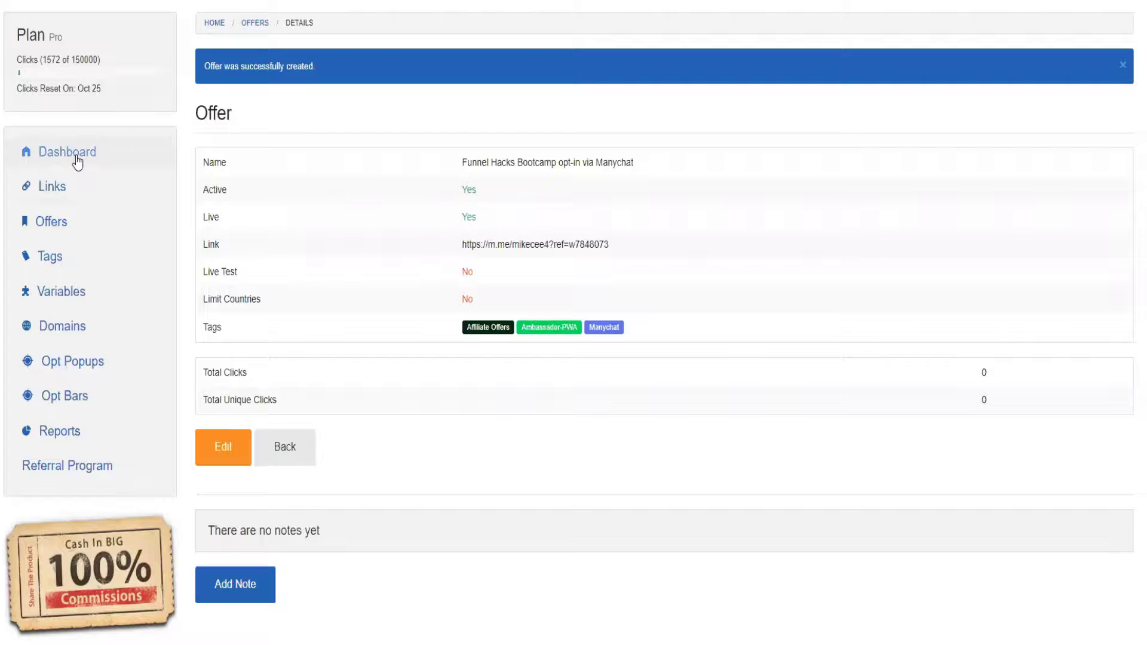
- Copy the new offer's name and start a new link with that name, Funnel Hacks Bootcamp opt-in via Manychat
triple_click(609, 163)
click(71, 197)
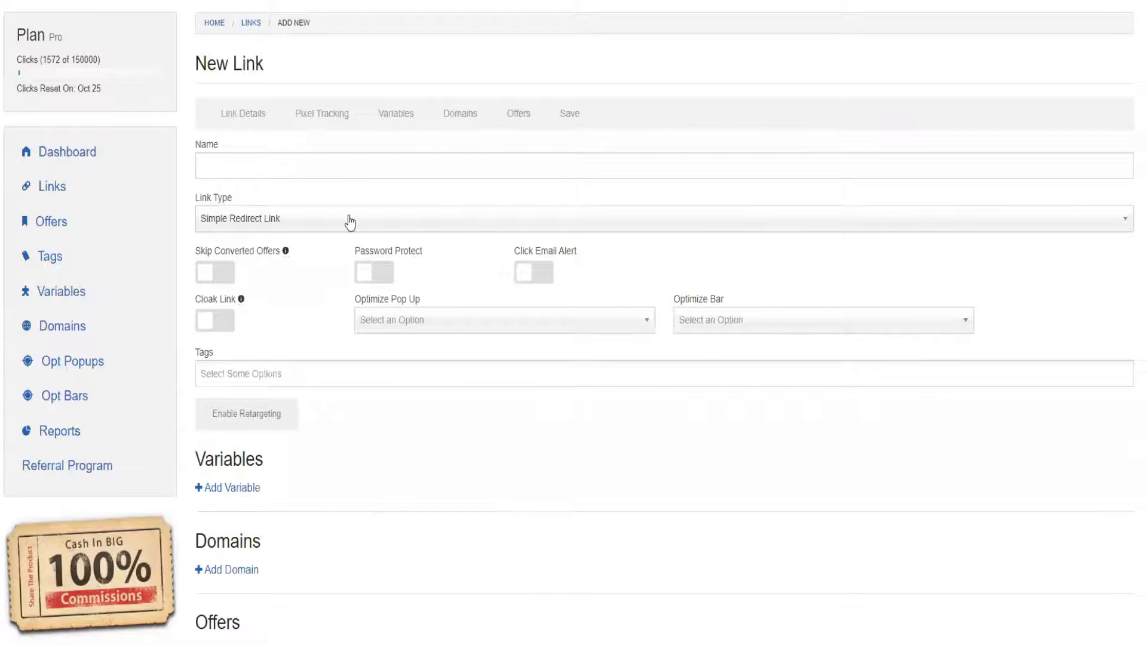
right_click(272, 158)
click(342, 264)
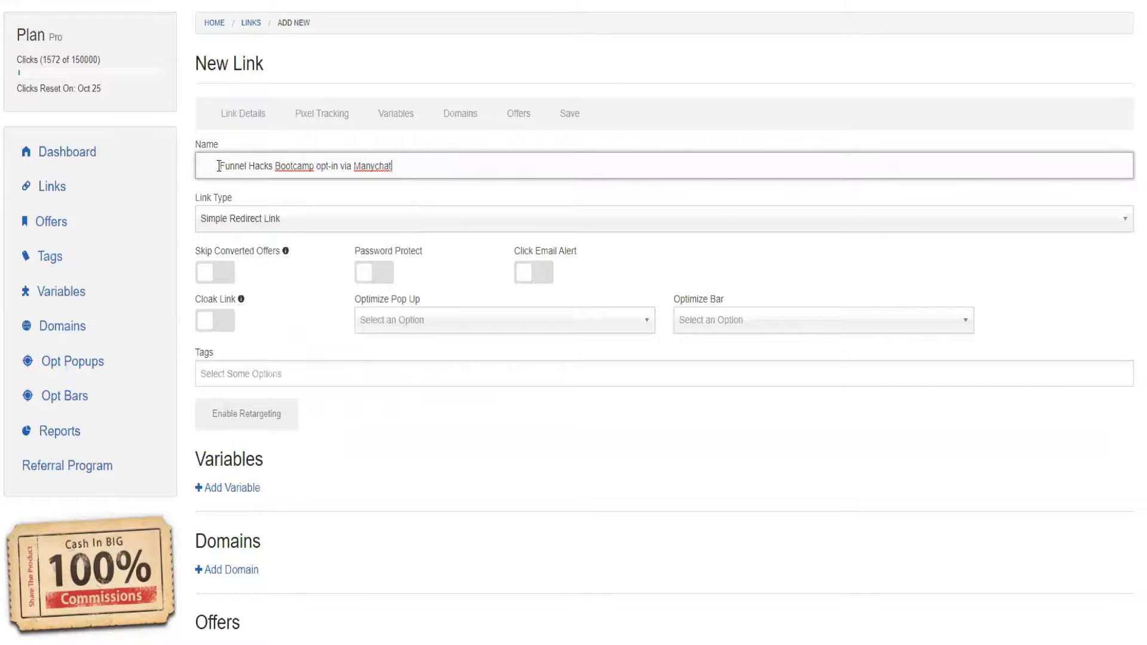
- Tag the new link with Ambassador-PWA, Manychat and Affiliate Offers
scroll(275, 197, down, 3)
click(280, 224)
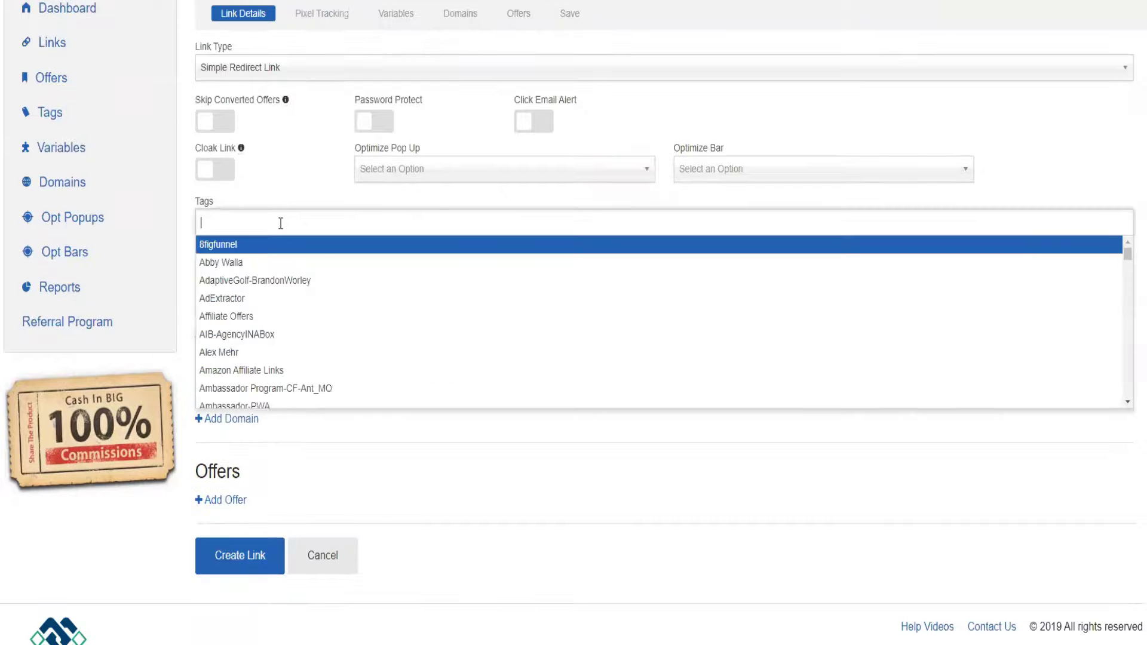
text(am)
key(Down)
click(351, 286)
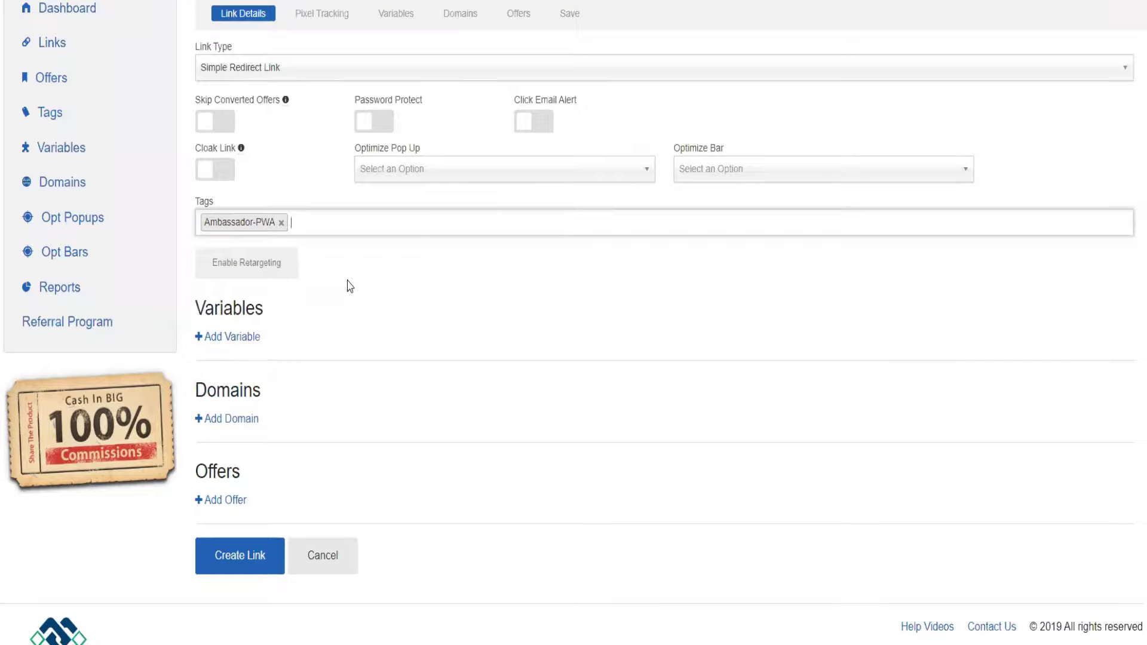
text(man)
click(347, 284)
scroll(439, 293, up, 1)
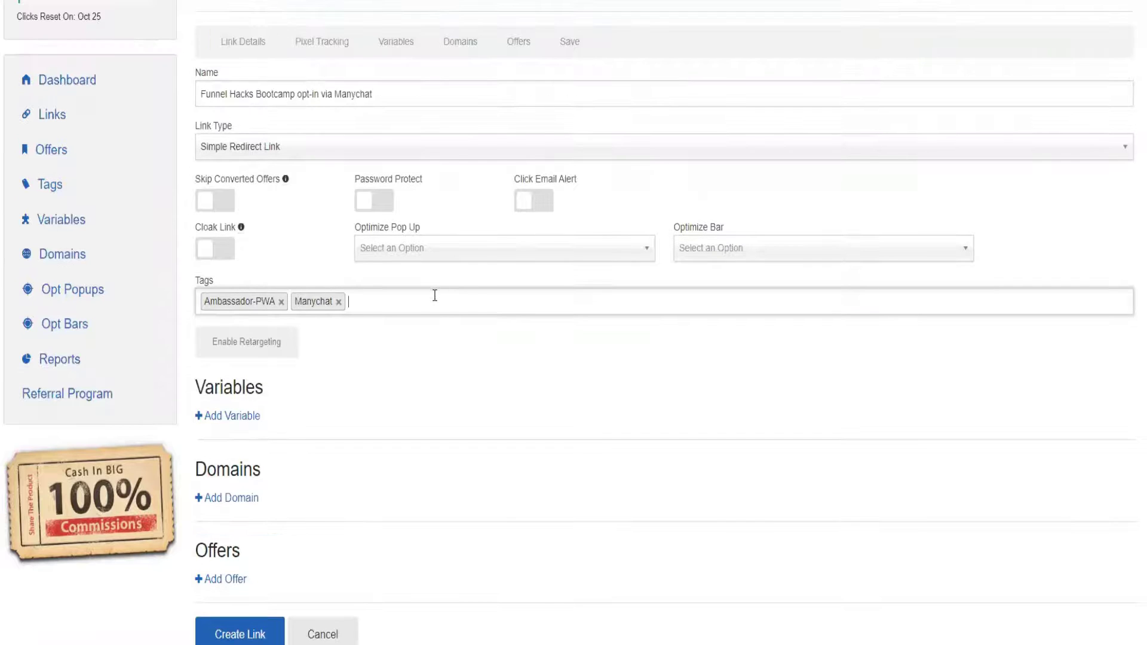
text(aff)
- Extend the link's name with "posted in table at end of my 8fff book"
click(412, 94)
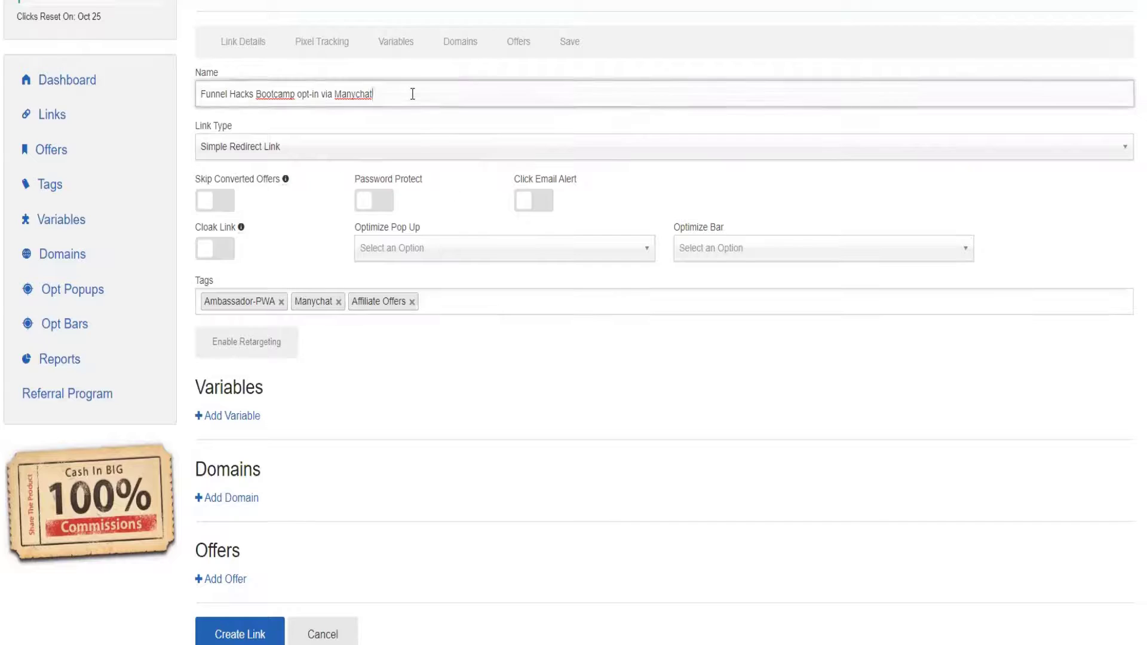
text(ed )
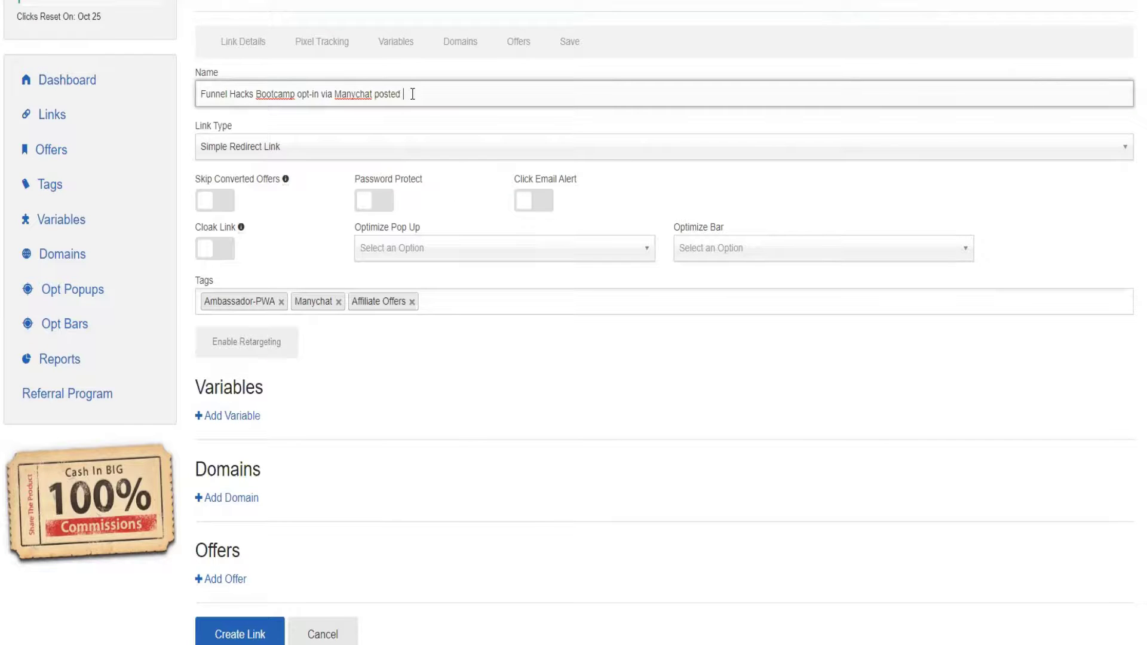
text(atble at end of my 8fff book)
scroll(251, 413, down, 2)
click(239, 418)
click(666, 438)
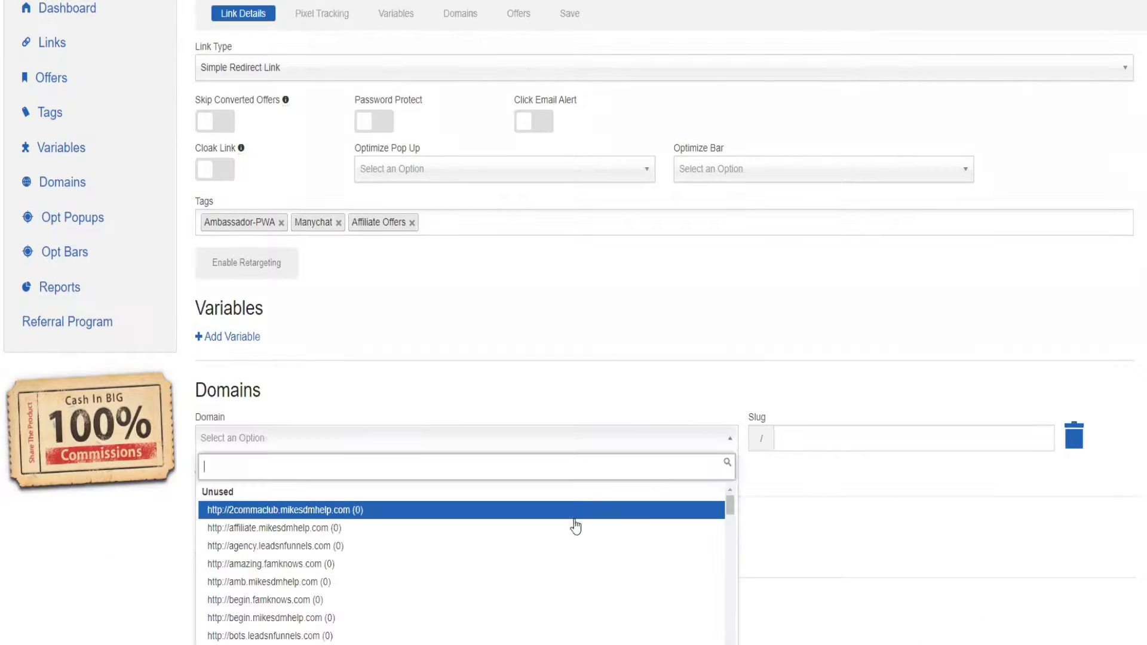
click(503, 617)
click(817, 437)
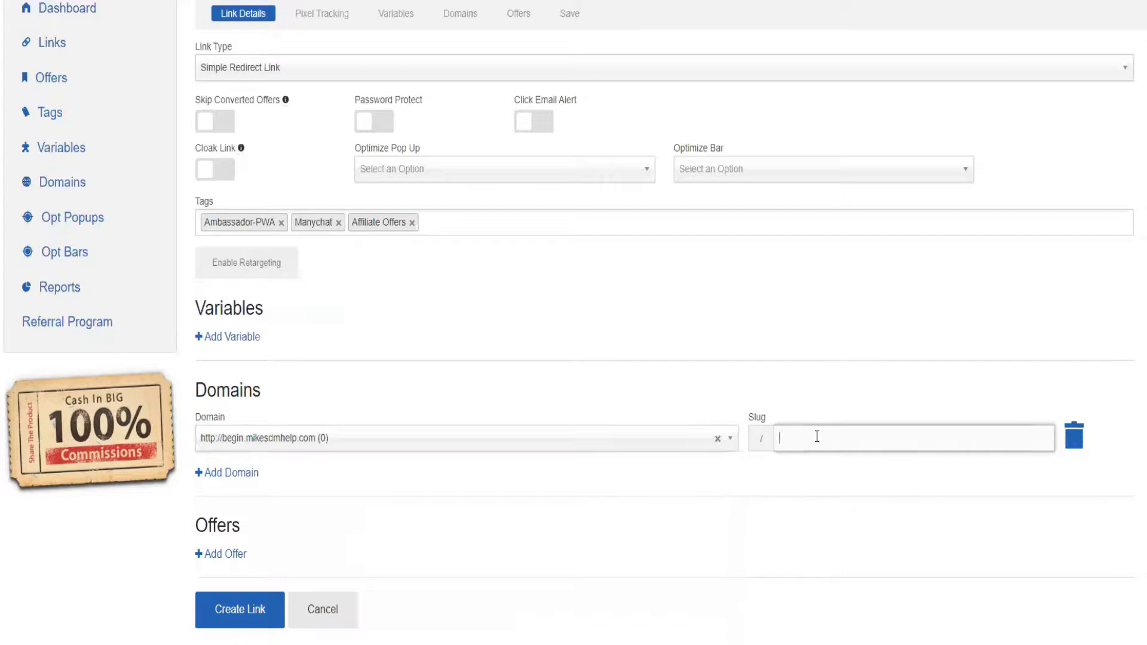
text(funnel/hacks/bootcamp)
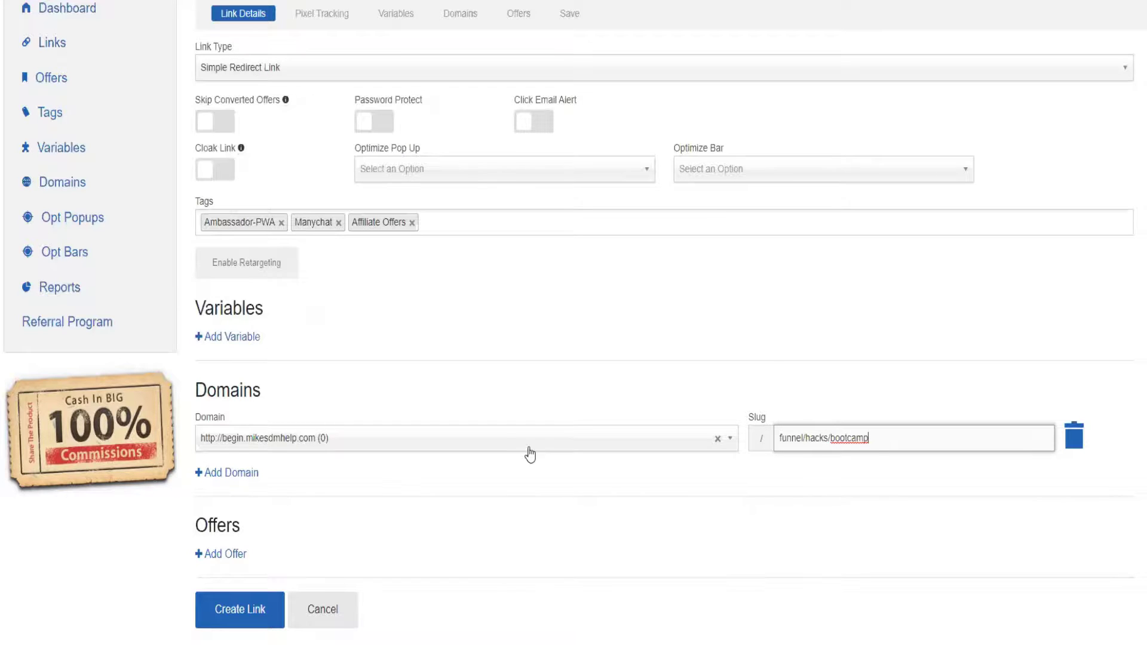
- Send the link's traffic to the offer Funnel Hacks Bootcamp opt-in via Manychat and create the link
scroll(527, 453, down, 2)
click(238, 462)
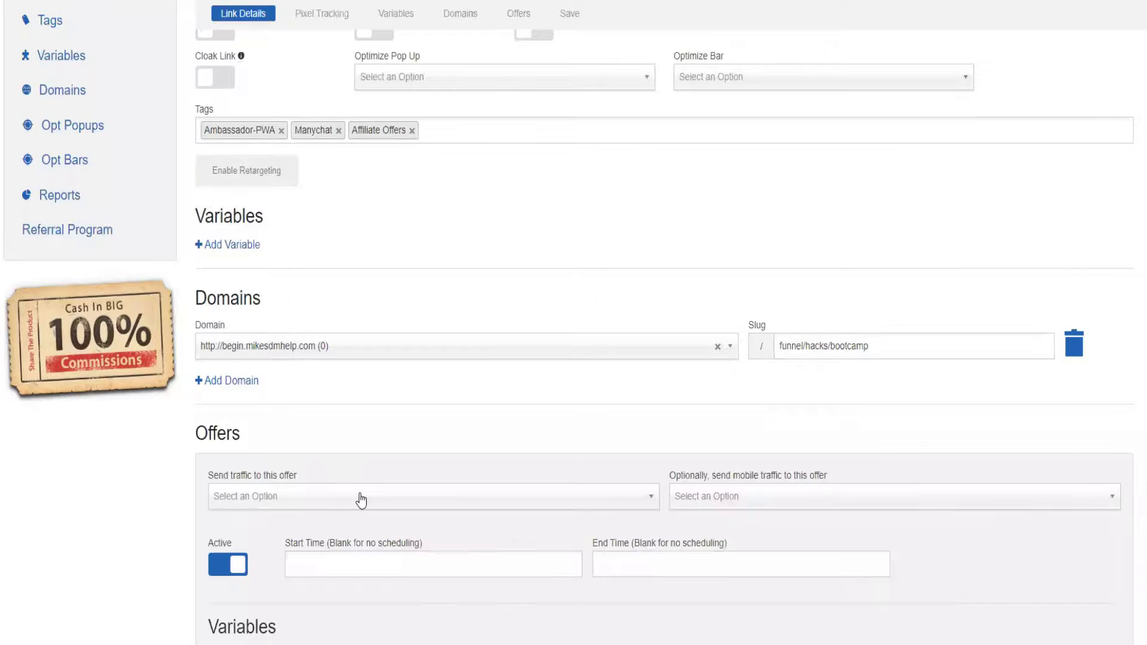
click(360, 497)
text(funnel hacks)
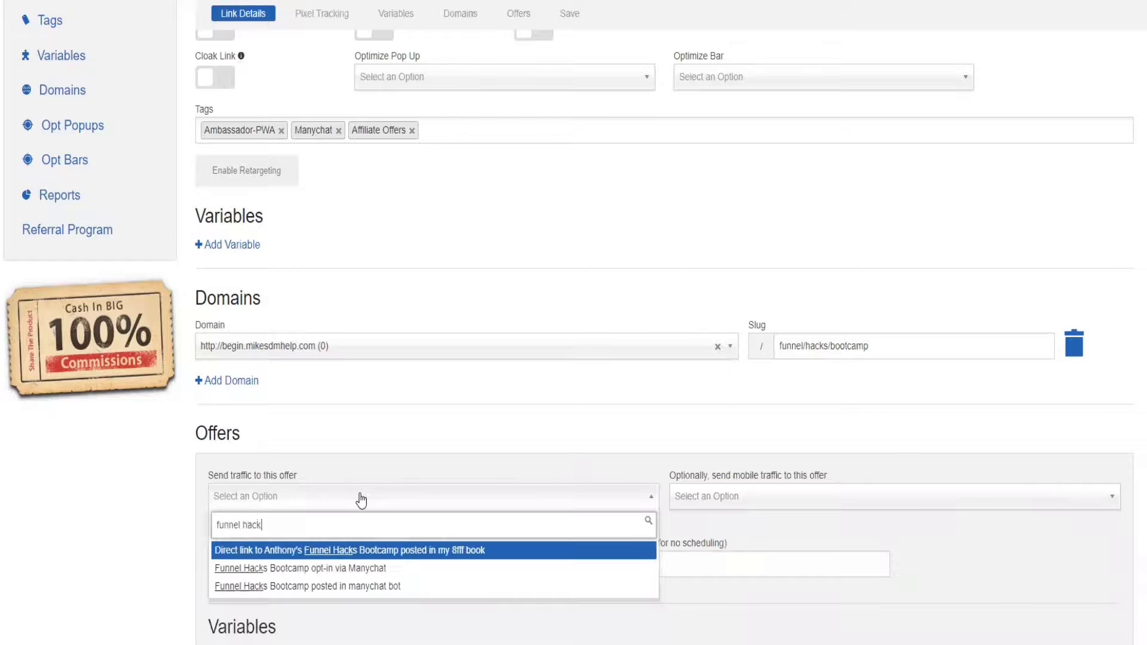
click(366, 579)
scroll(437, 552, down, 8)
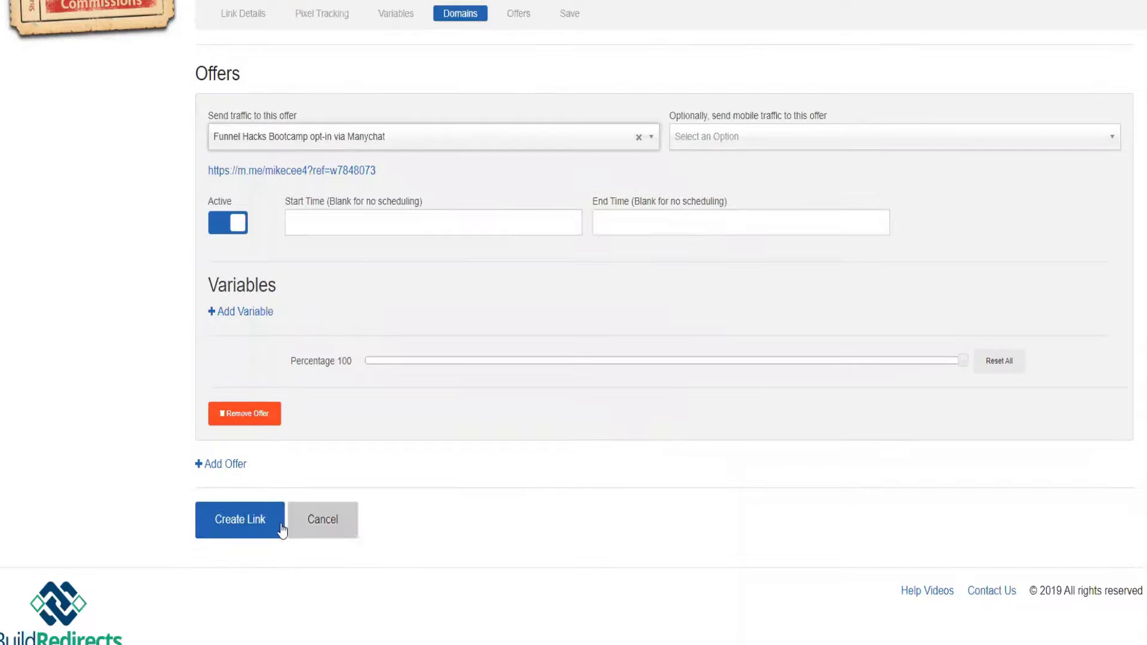
click(225, 520)
- Copy the created link's URL and switch to the book document in Word
drag(631, 414, 413, 414)
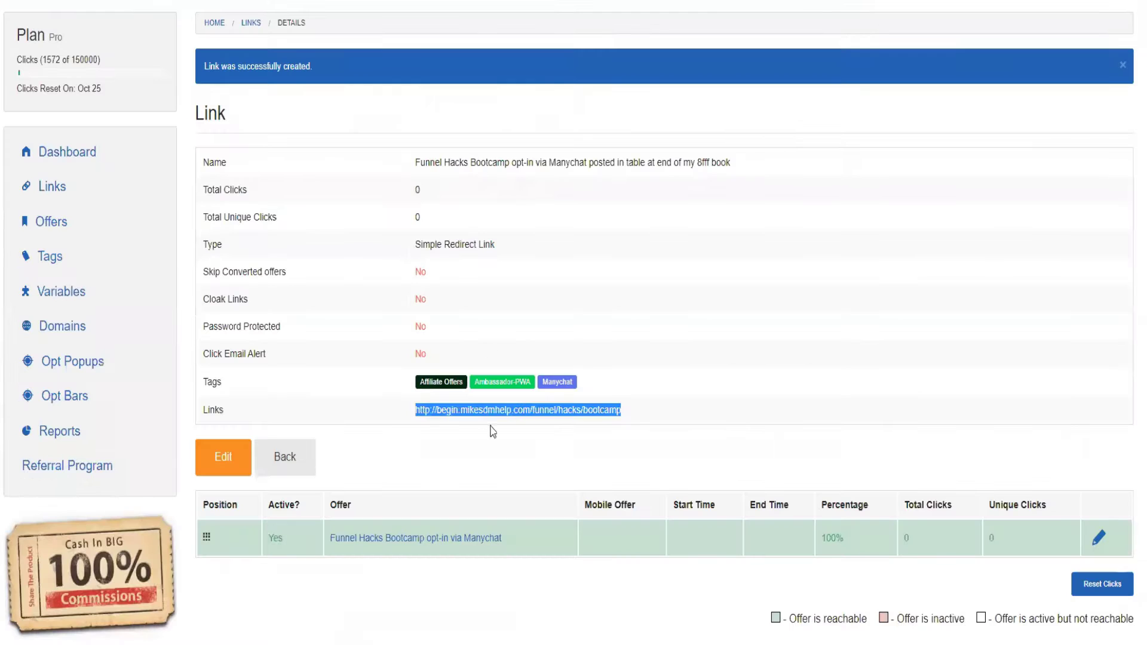
right_click(492, 428)
click(509, 429)
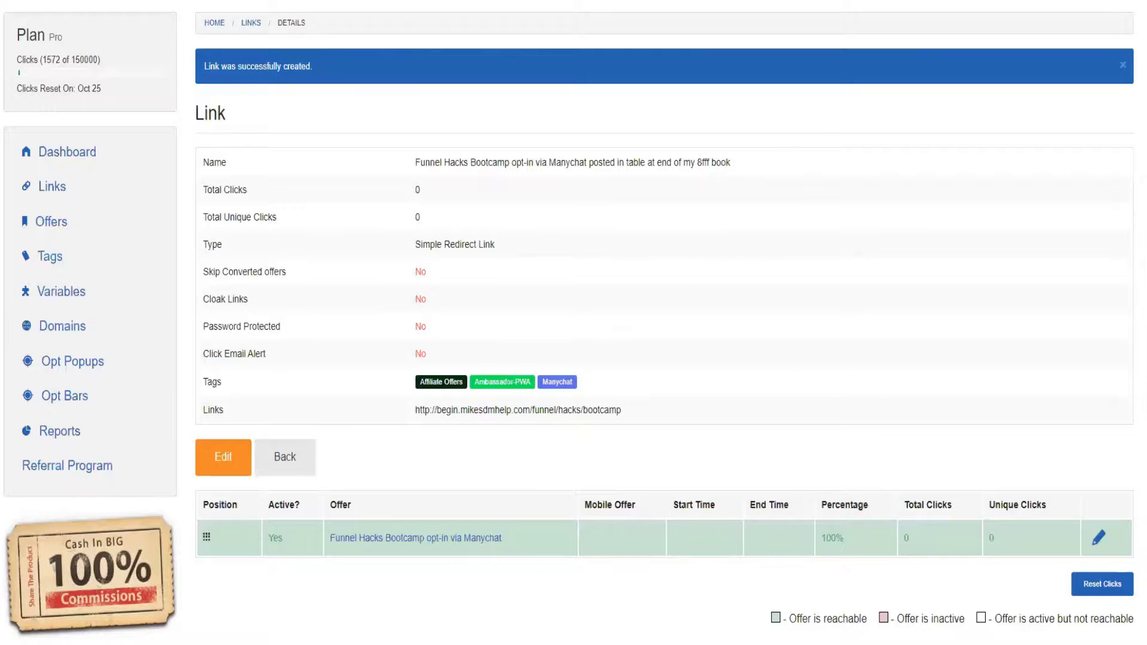
key(alt+Tab)
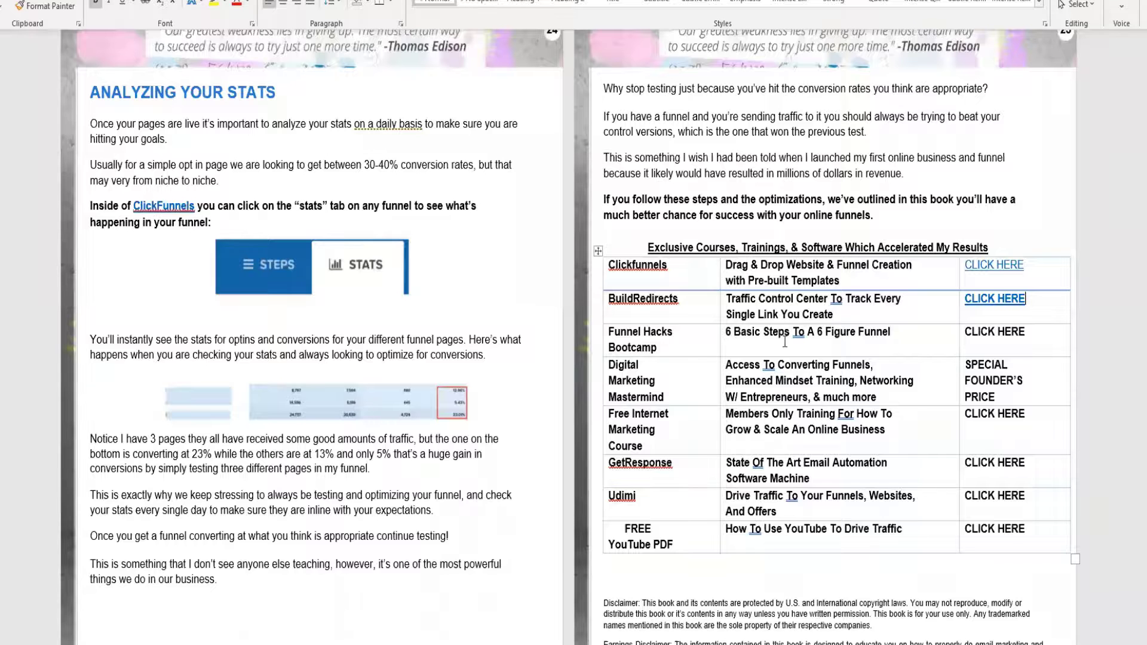
drag(1029, 333, 976, 337)
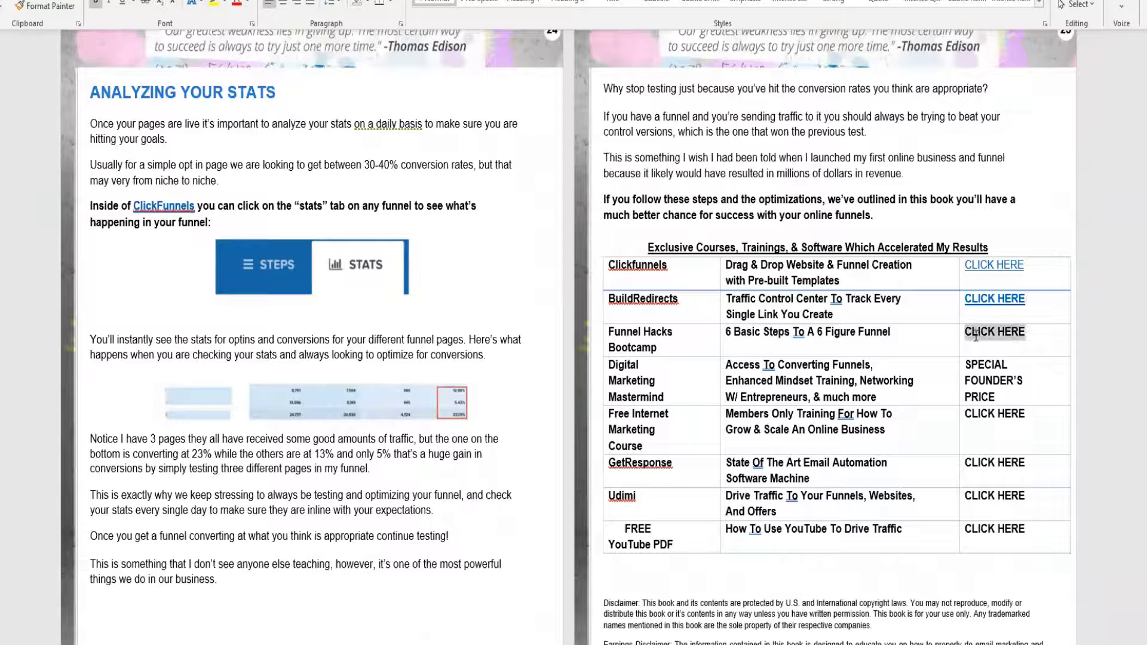
right_click(1005, 344)
click(1026, 628)
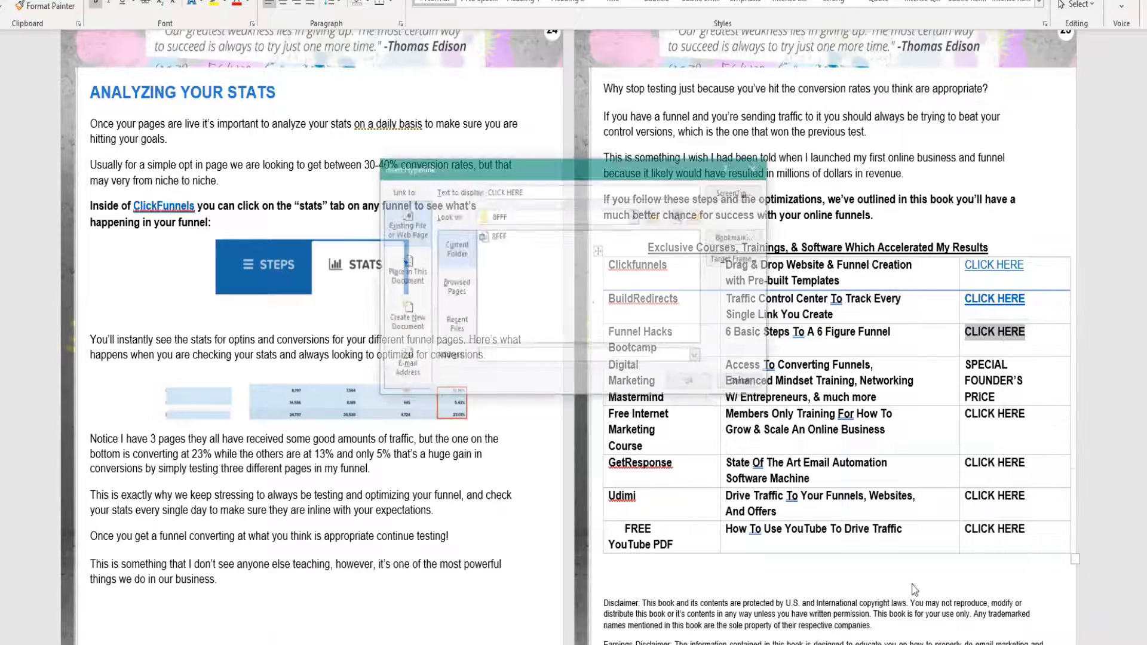
key(ctrl+v)
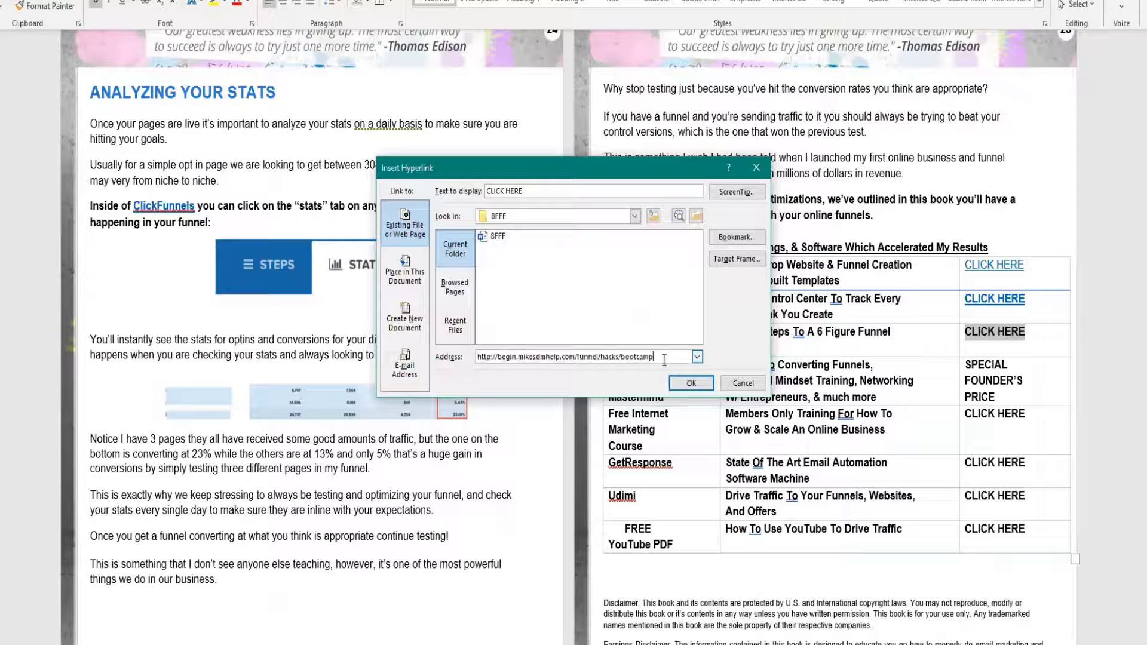
click(691, 383)
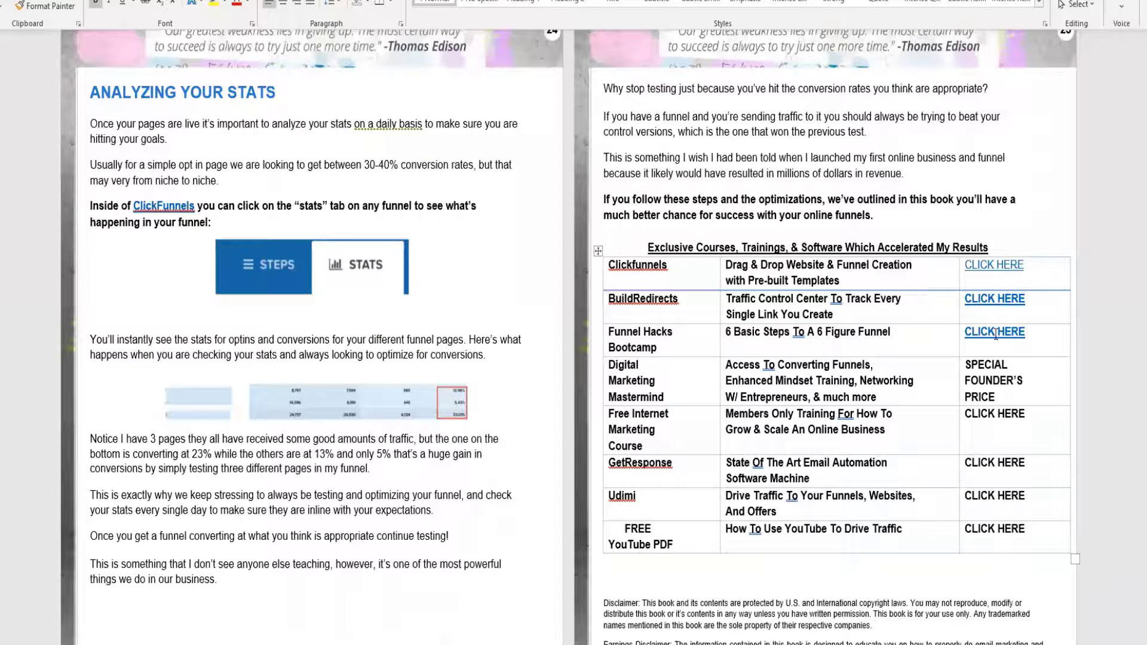
- Switch back to BuildRedirects, search the links for names containing 8fff, and examine the second page of results
scroll(685, 268, up, 1)
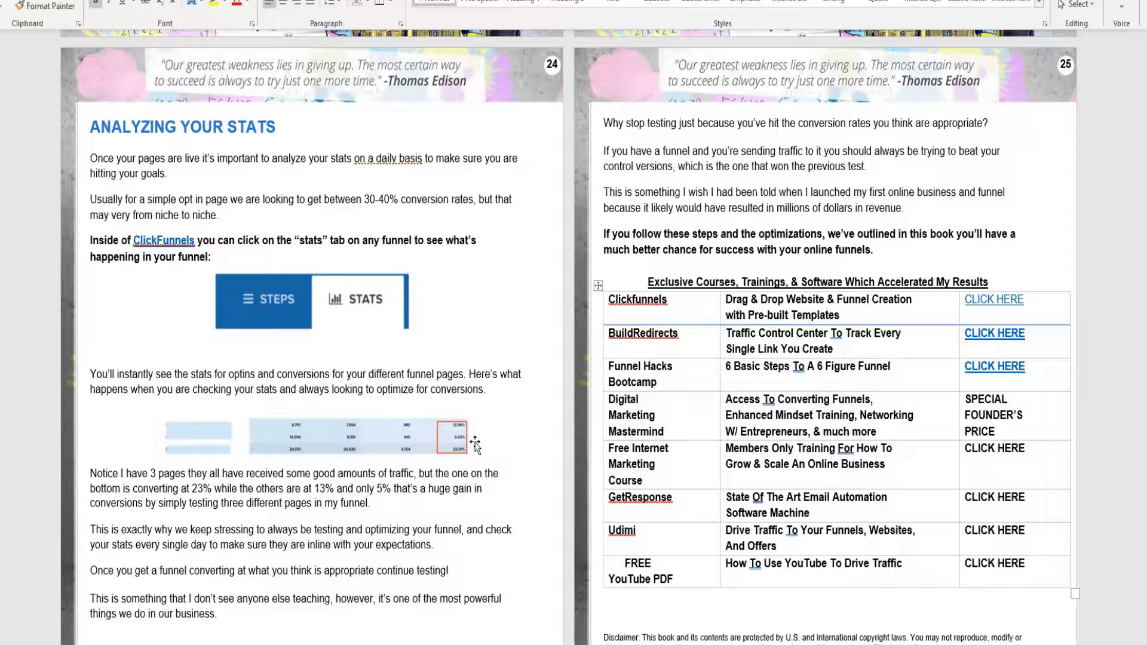
mouse_move(297, 627)
click(328, 561)
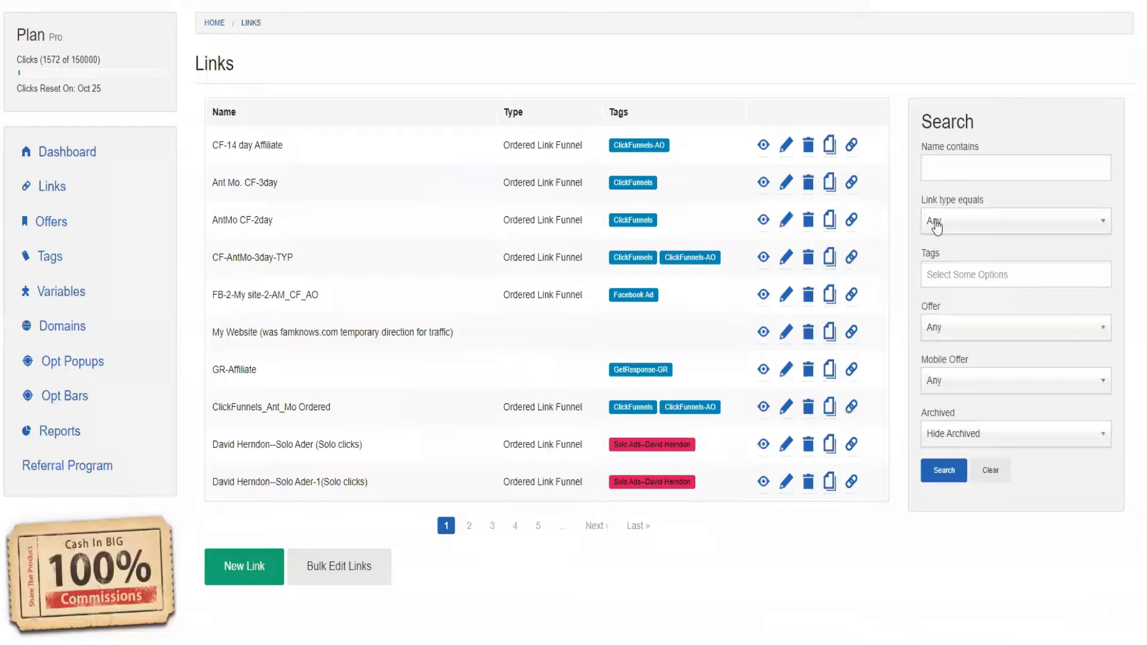
click(963, 171)
text(8fff)
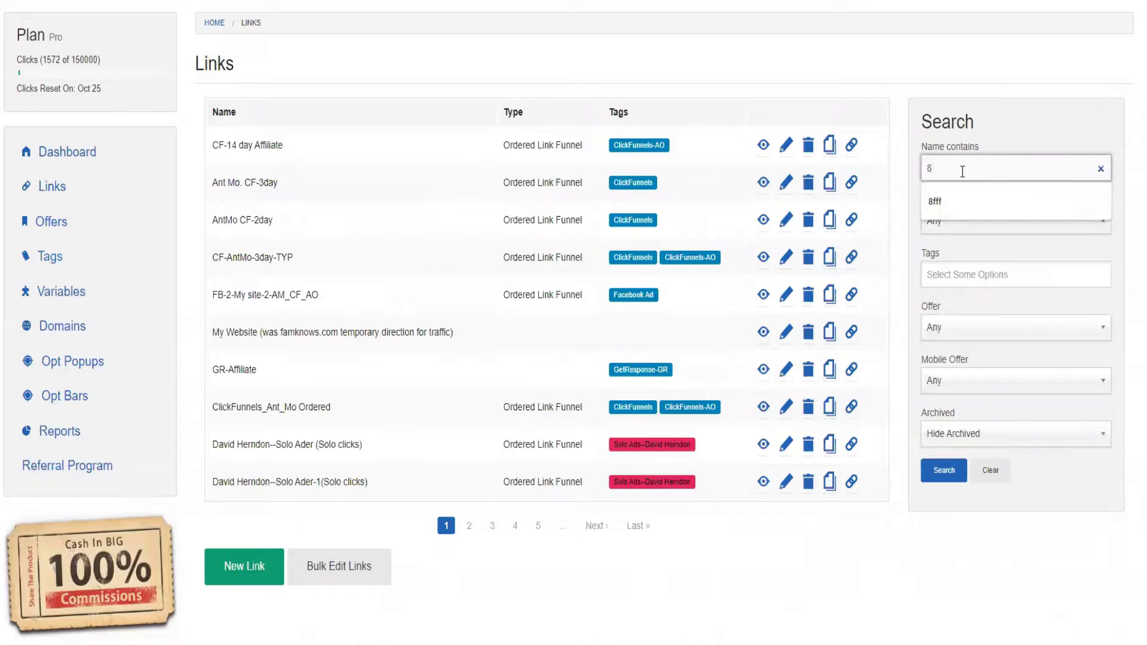
click(952, 480)
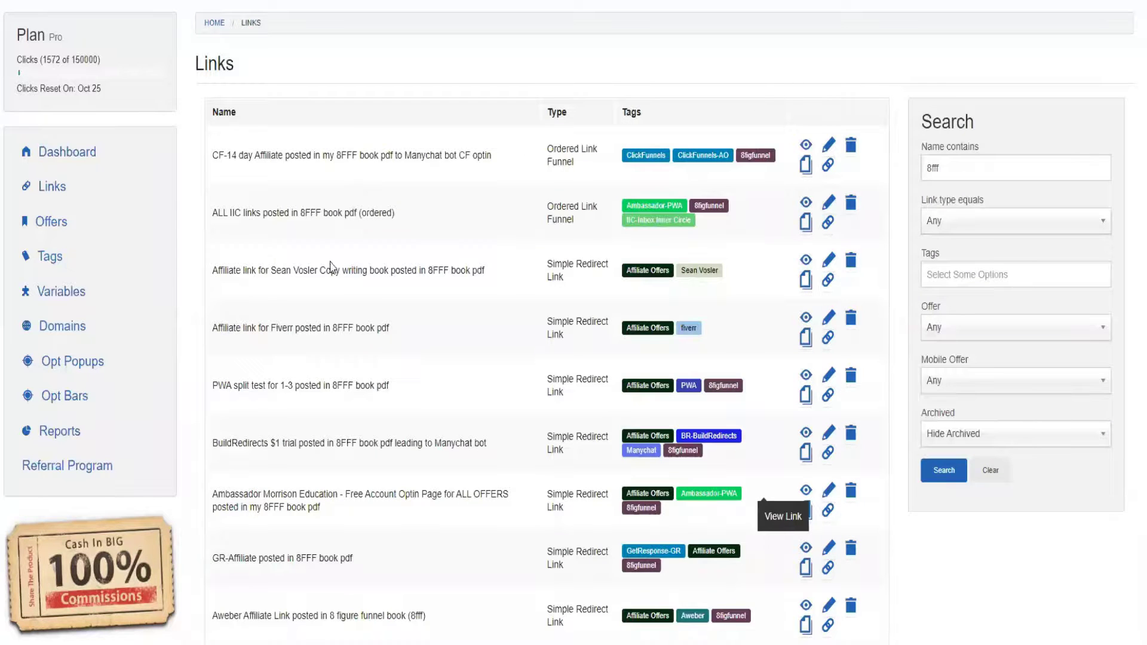
scroll(364, 358, down, 2)
click(520, 584)
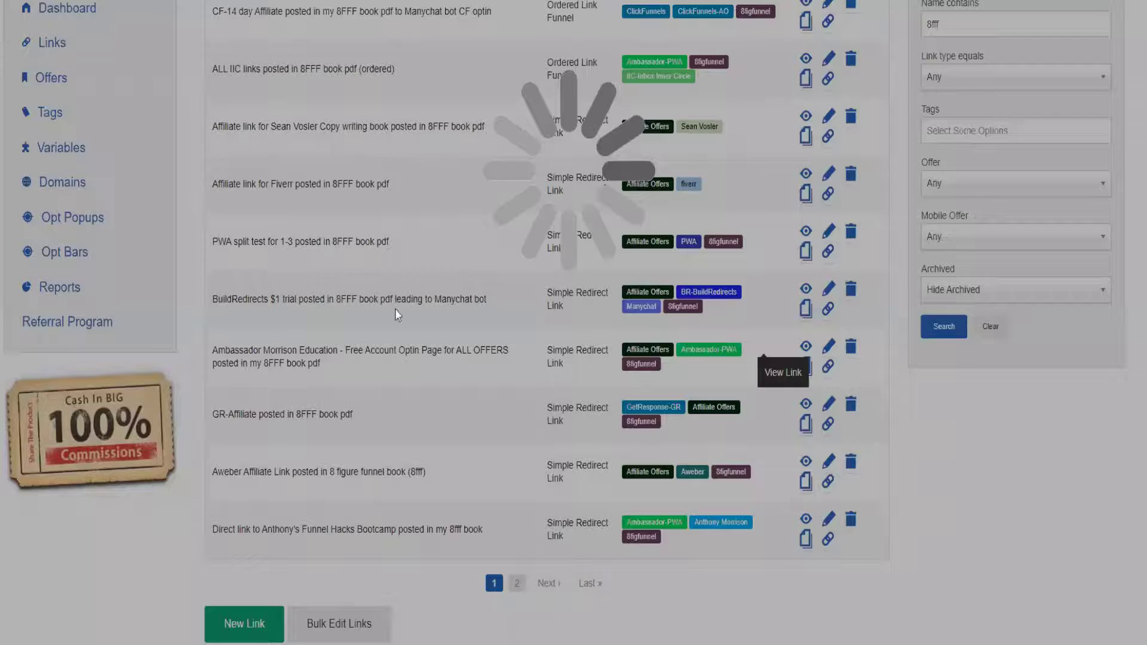
scroll(438, 183, up, 3)
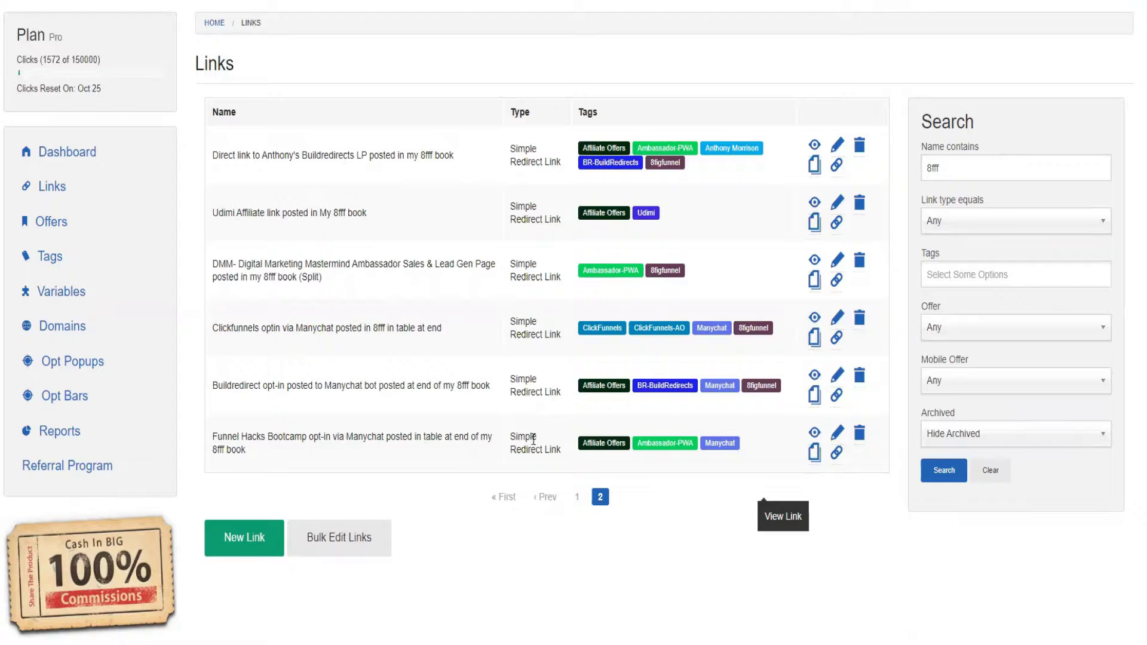
- Send the traffic of the existing direct Funnel Hacks Bootcamp link to the offer Funnel Hacks Bootcamp opt-in via Manychat and update the link
click(577, 496)
scroll(320, 464, down, 3)
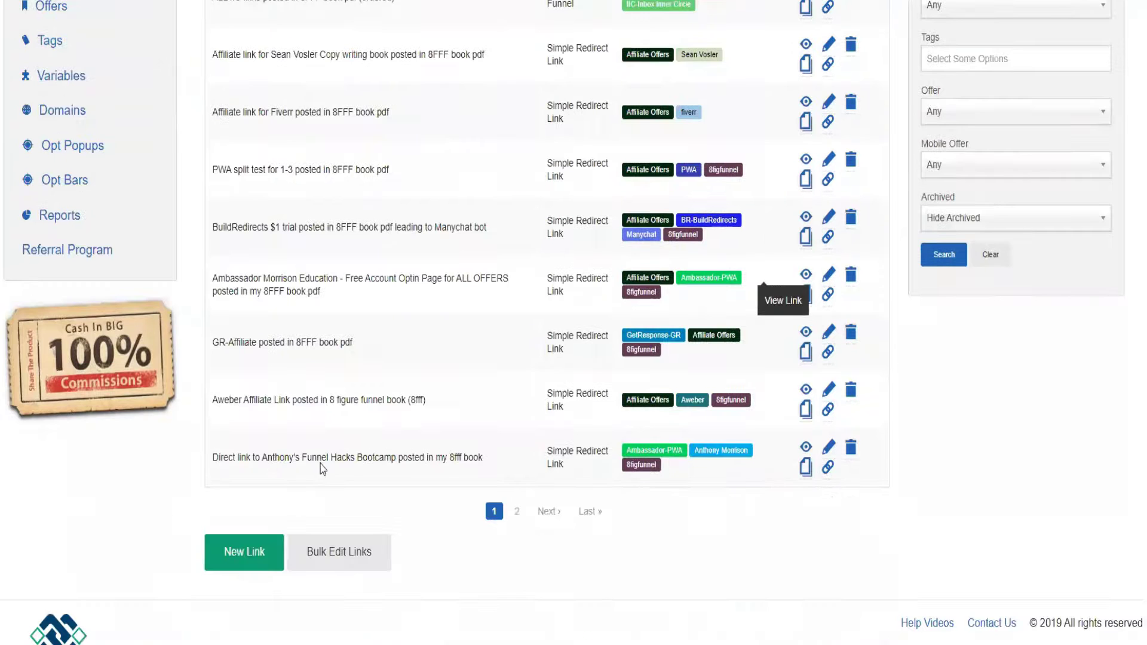
click(829, 447)
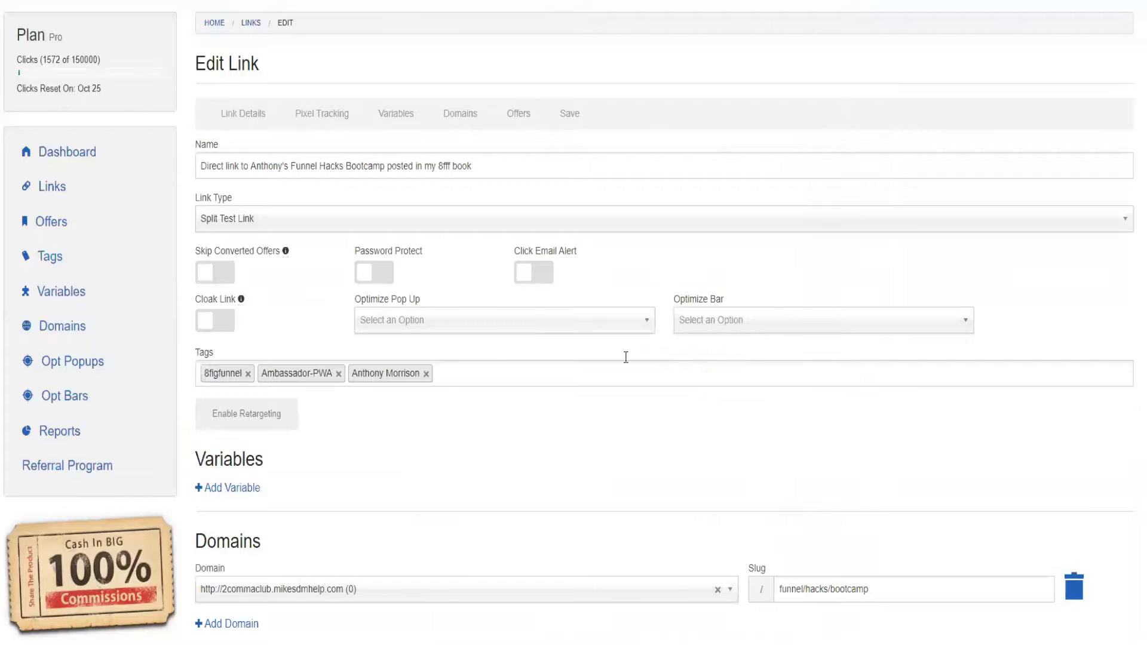
scroll(386, 350, down, 8)
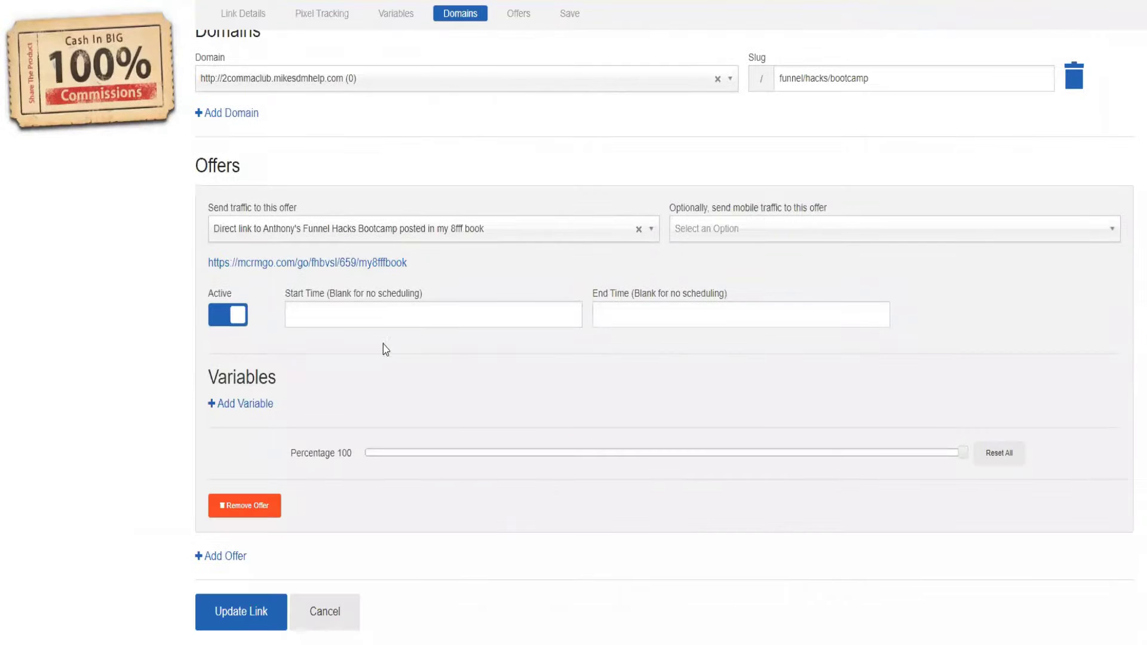
click(652, 232)
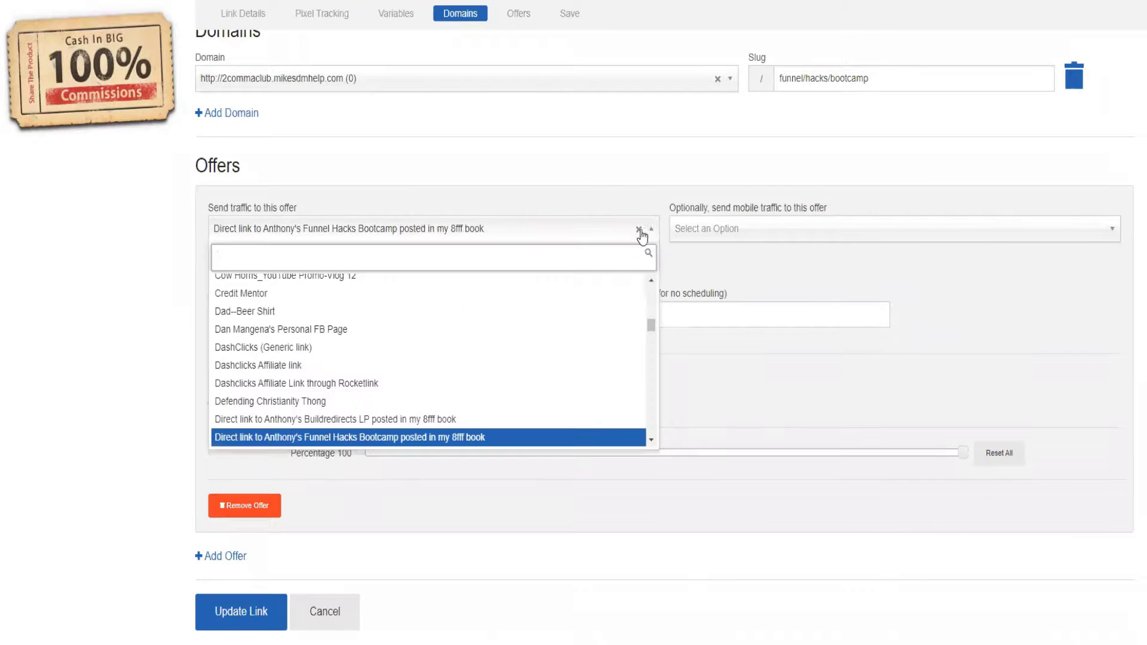
text(funnel hacks)
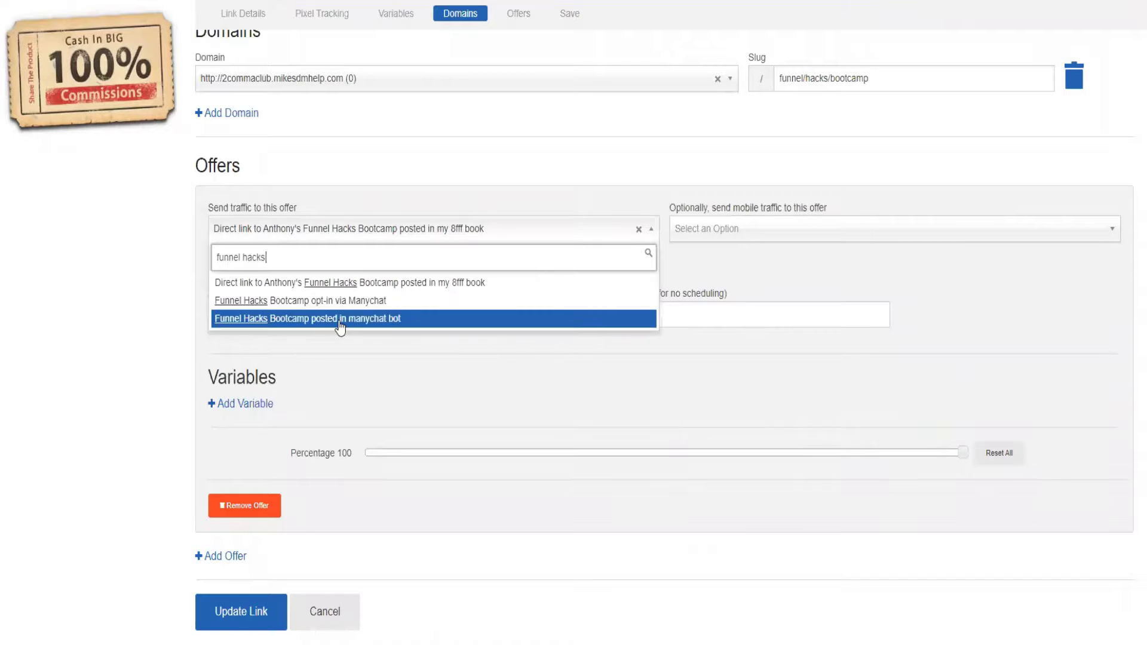
click(347, 301)
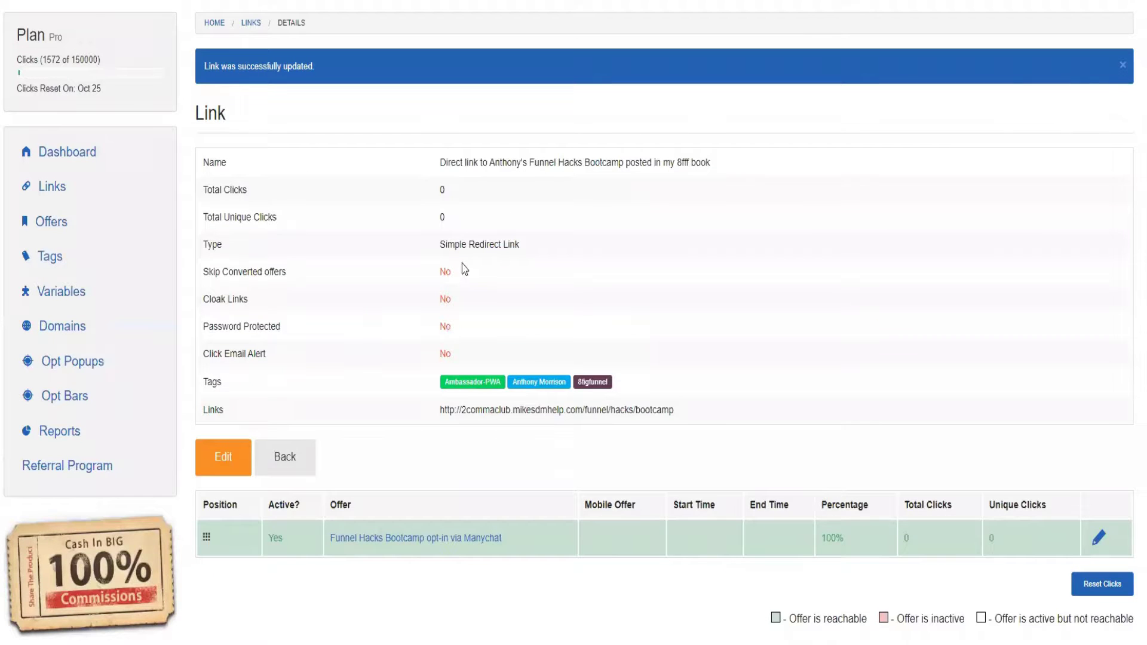
- Open the dashboard and examine the click tables and charts for the offers and links
click(74, 153)
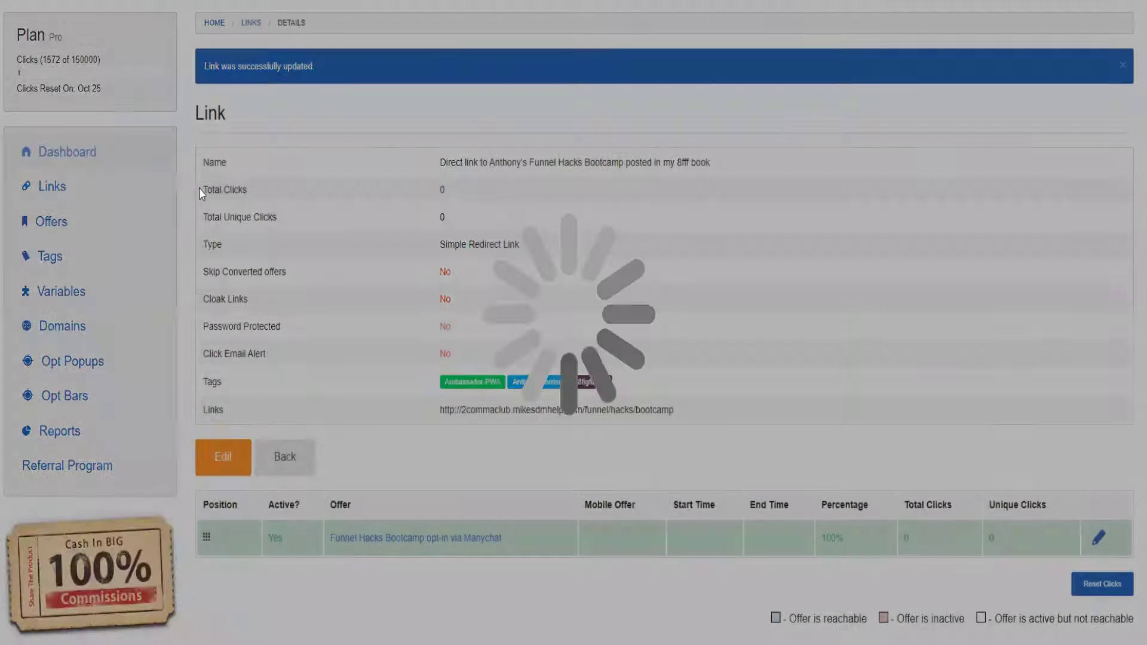
scroll(536, 397, down, 2)
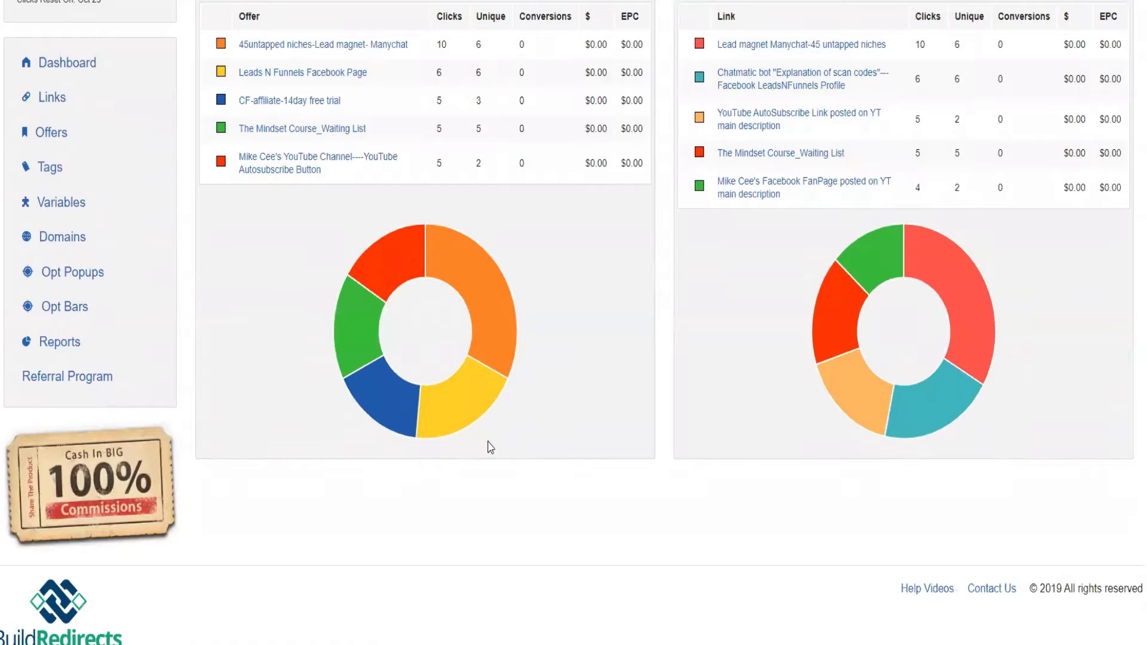
mouse_move(511, 644)
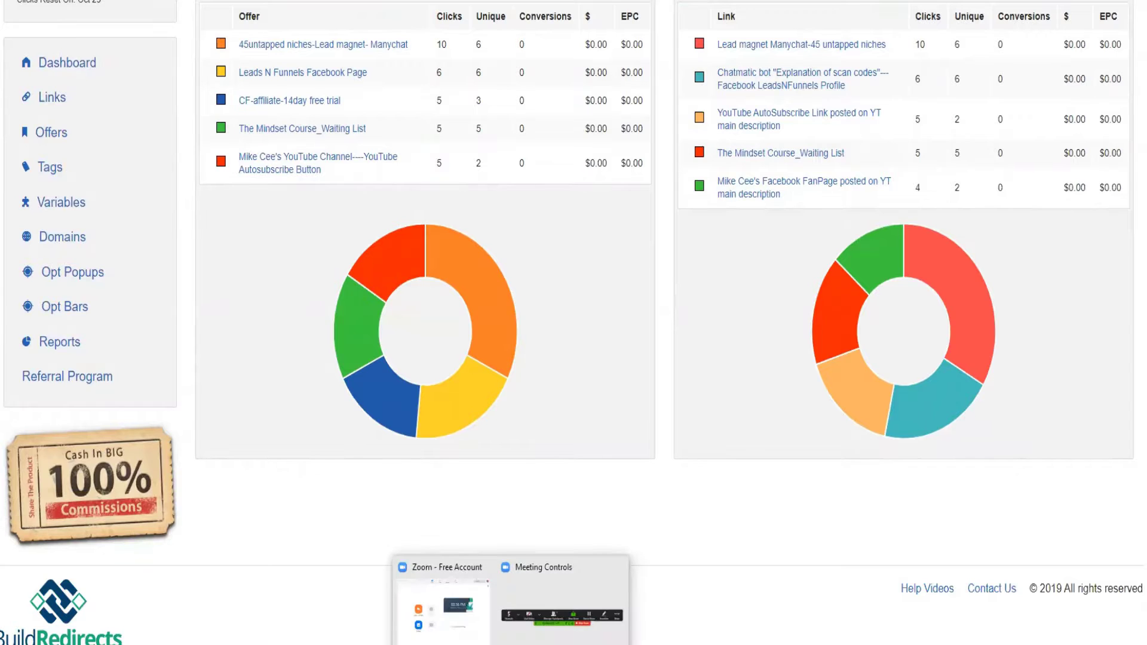